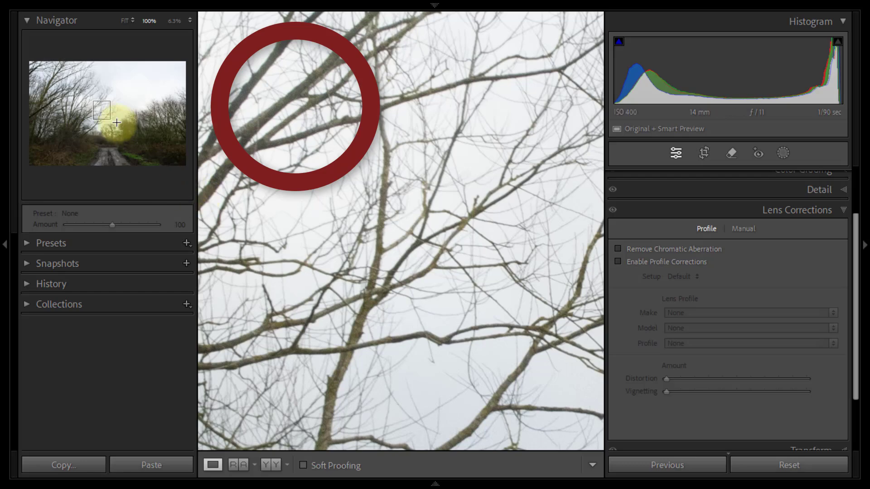
Step: Enable Remove Chromatic Aberration, checking the fringing on the tree branches at 100% with the correction on and off
mouse_move(101, 88)
left_mouse_down()
mouse_move(74, 92)
mouse_move(49, 80)
left_mouse_up()
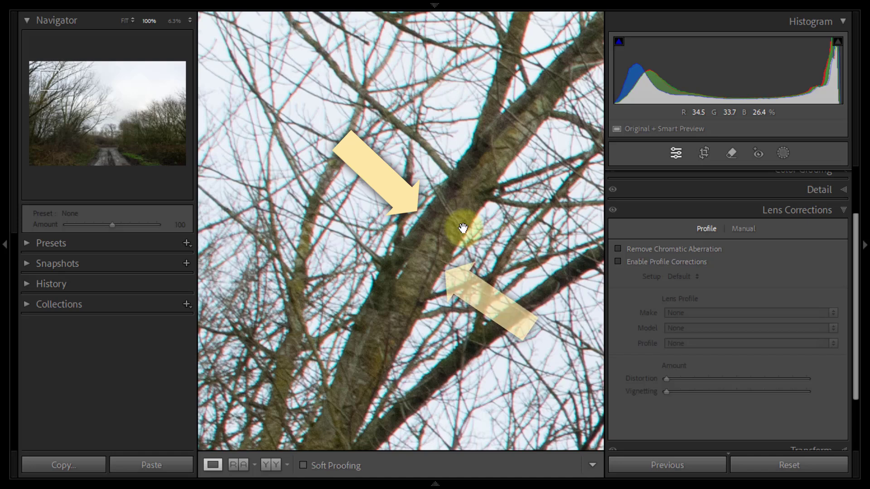
left_click(619, 250)
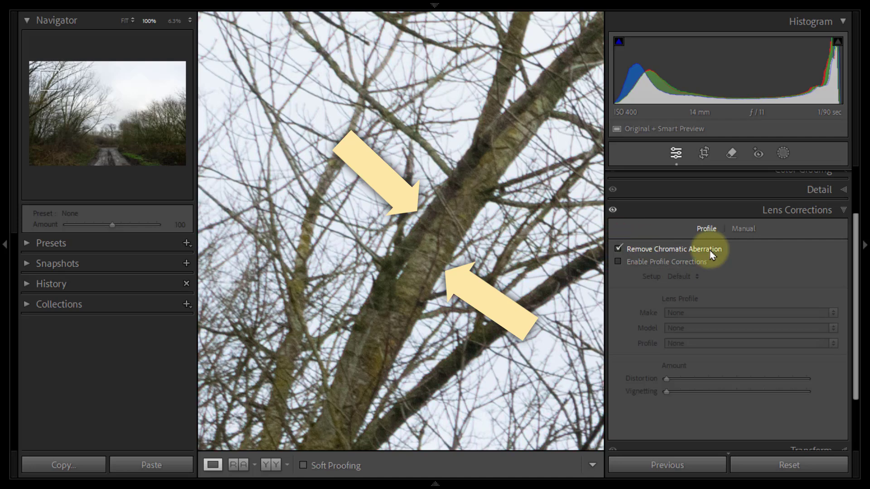
left_click(619, 249)
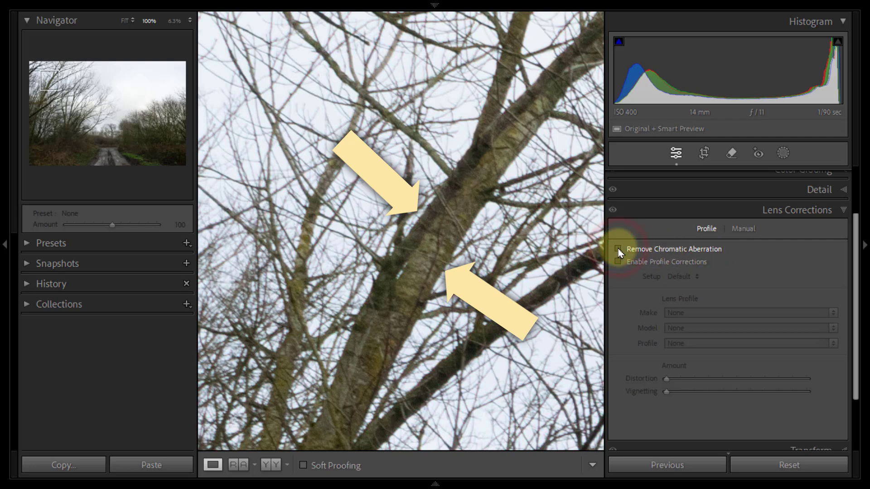
left_click(618, 249)
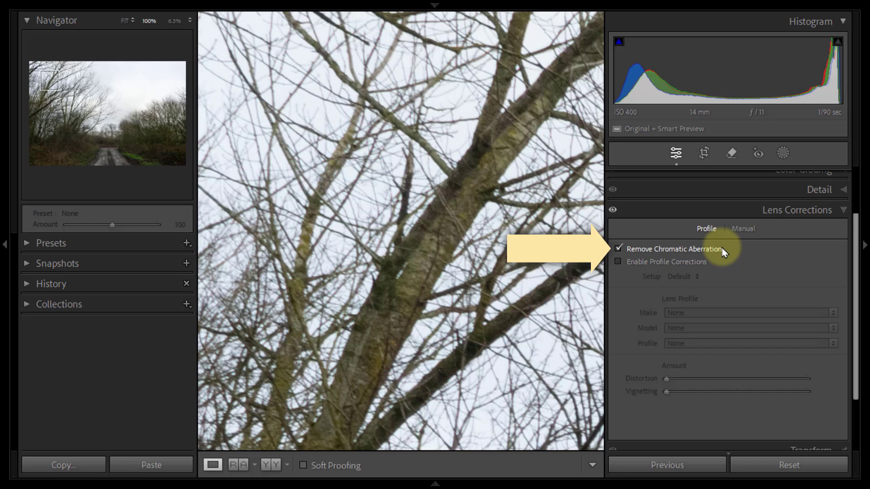
left_click(124, 22)
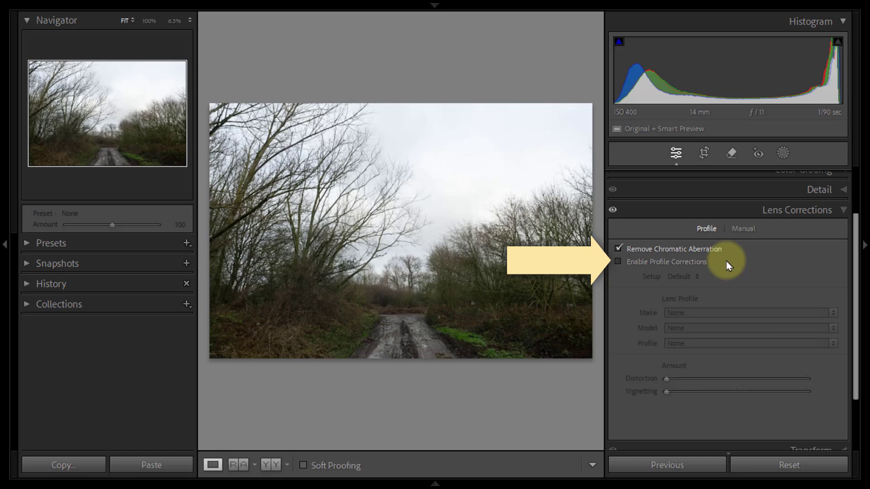
left_click(845, 210)
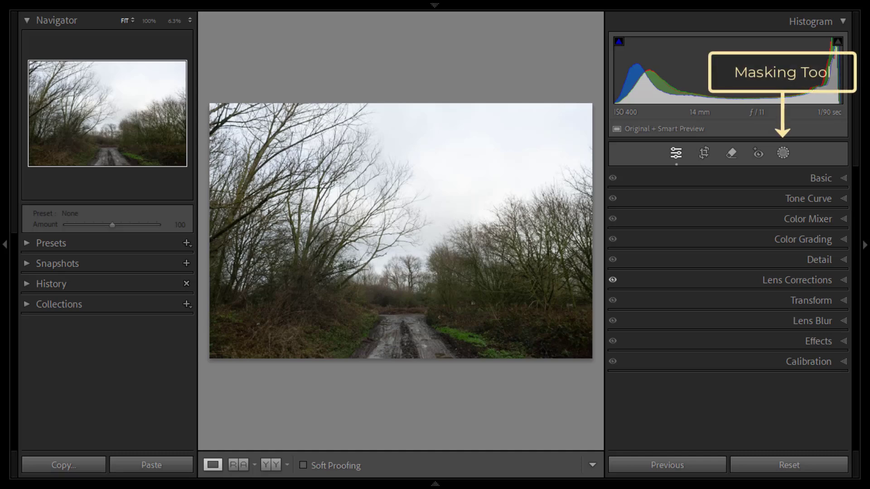
Step: Create a new linear gradient mask and move the floating Masks panel clear of the photo
left_click(783, 156)
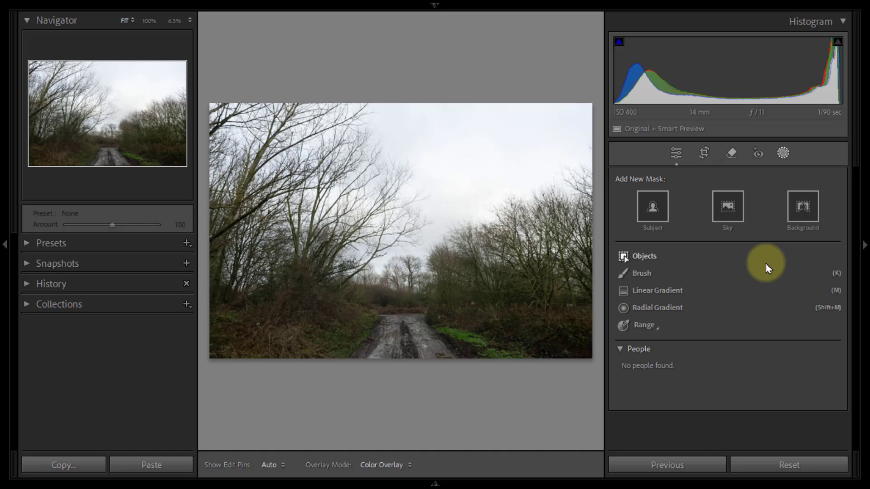
left_click(670, 290)
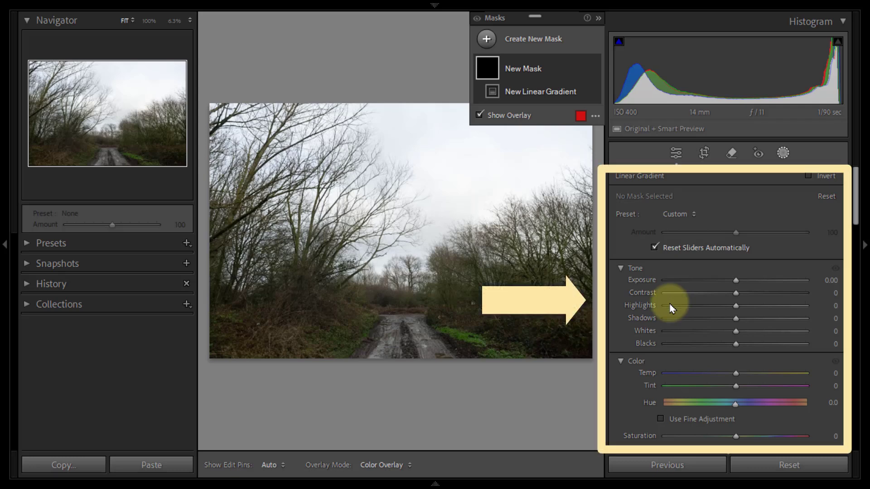
mouse_move(561, 18)
left_mouse_down()
mouse_move(551, 39)
mouse_move(328, 172)
mouse_move(177, 286)
mouse_move(136, 330)
left_mouse_up()
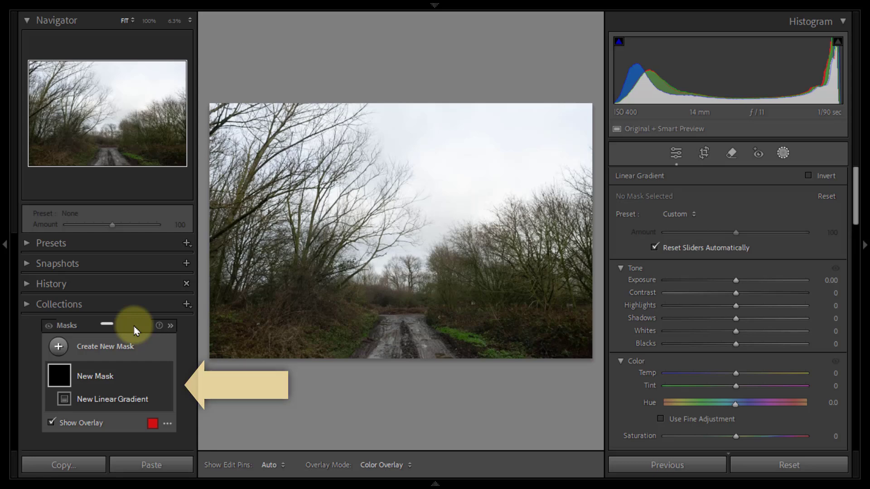
left_click_drag(135, 329, 132, 302)
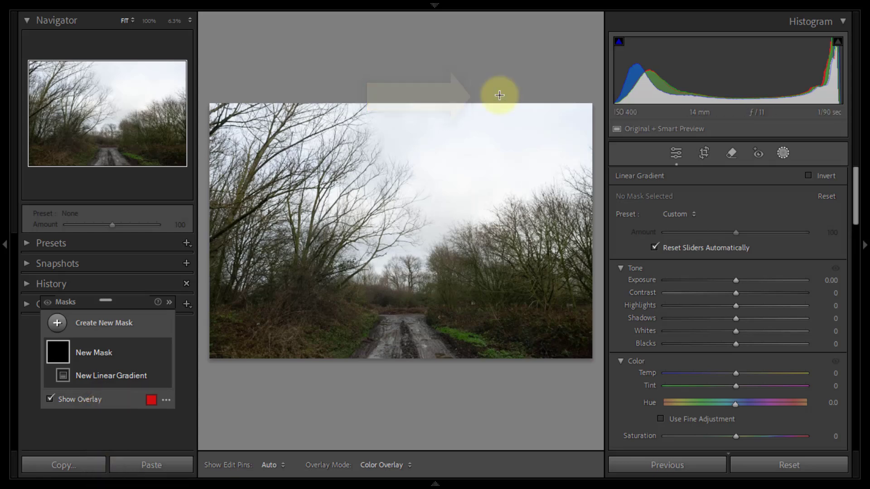
Step: Draw the linear gradient from just above the photo down to the distant tree line, and fine-tune its position over the sky
left_click_drag(500, 95, 493, 253)
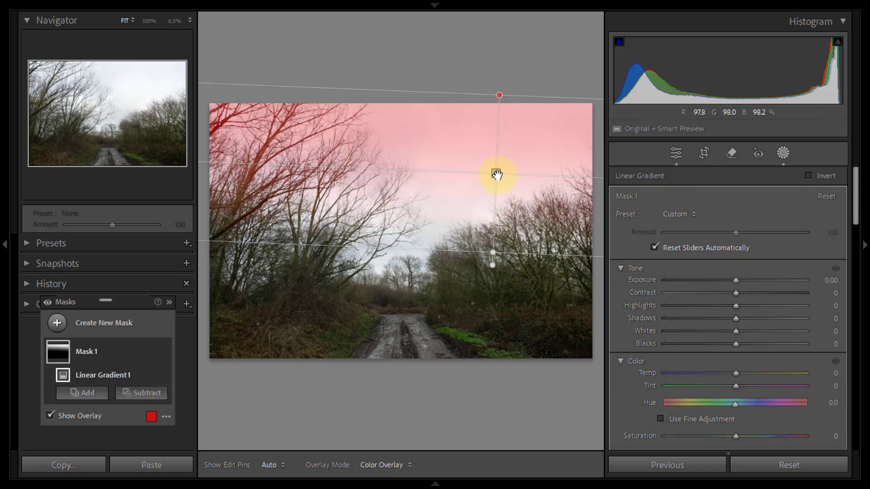
mouse_move(497, 174)
left_mouse_down()
mouse_move(489, 154)
mouse_move(491, 210)
mouse_move(484, 174)
left_mouse_up()
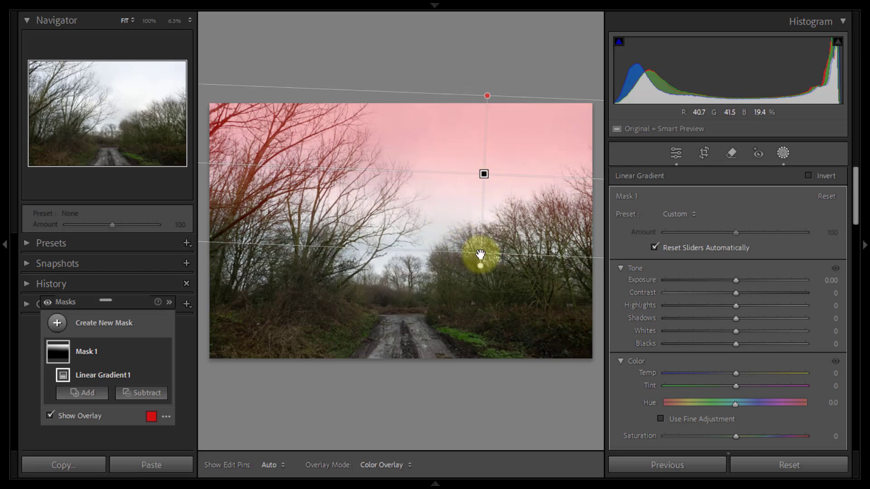
mouse_move(480, 254)
left_mouse_down()
mouse_move(482, 164)
mouse_move(472, 250)
left_mouse_up()
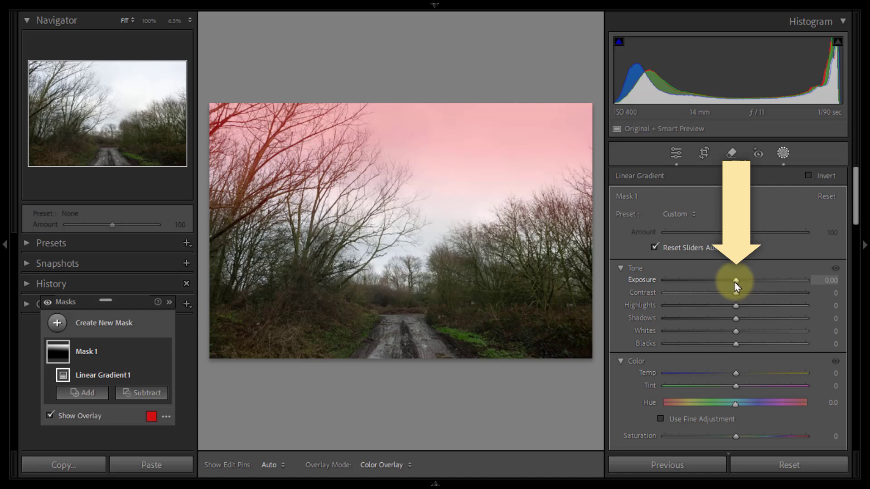
Step: Hide the mask overlay and lower the gradient mask's exposure to −2.95
key("o")
left_click_drag(735, 284, 686, 283)
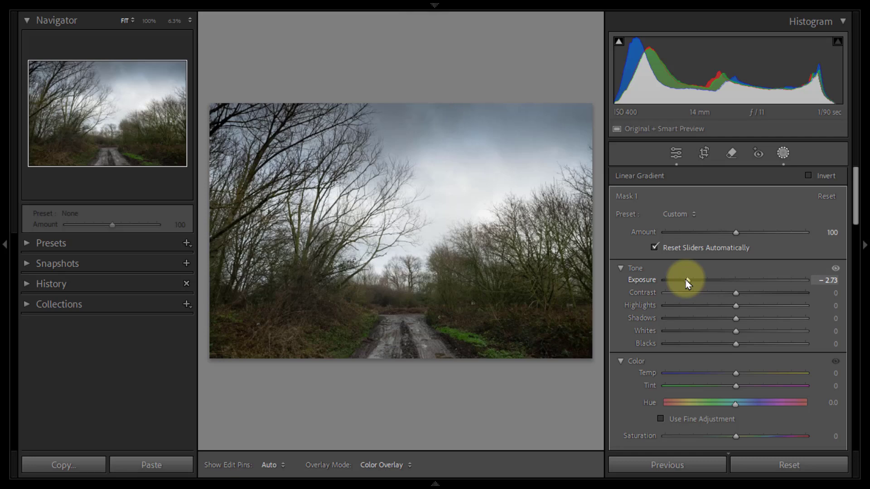
left_click_drag(686, 279, 684, 281)
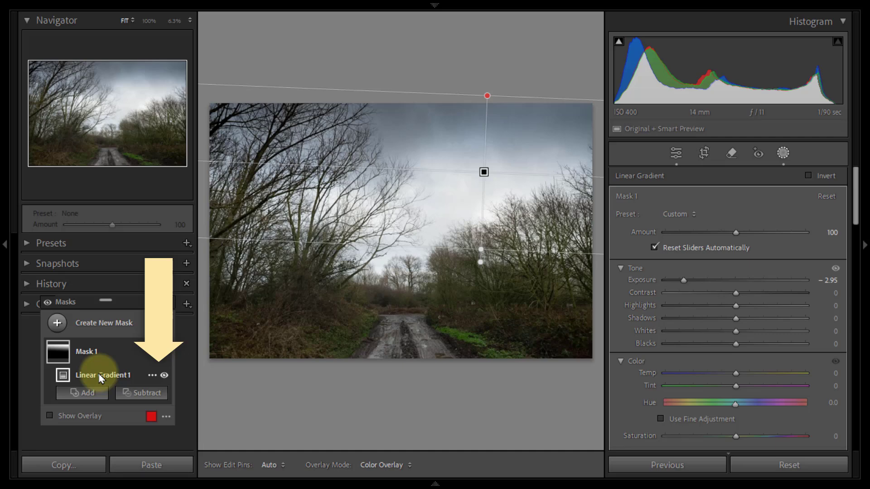
Step: Compare the sky with the linear gradient hidden and shown, leaving it visible
left_click(164, 376)
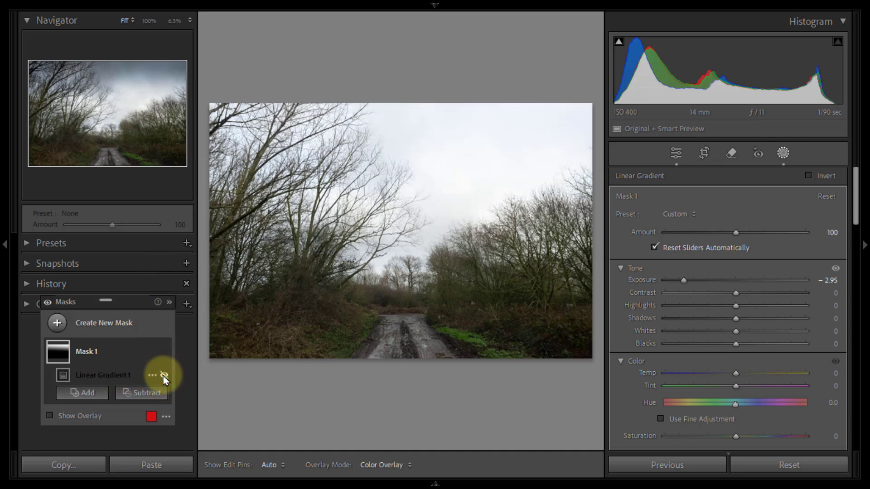
left_click(164, 376)
left_click(164, 376)
left_click(164, 376)
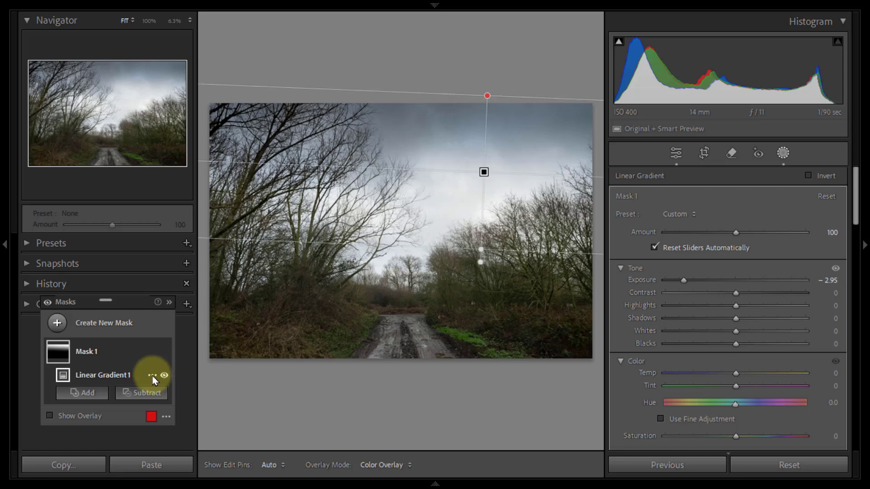
Step: Intersect the linear gradient with a luminance range and raise the range's lower limit to 54
left_click(152, 376)
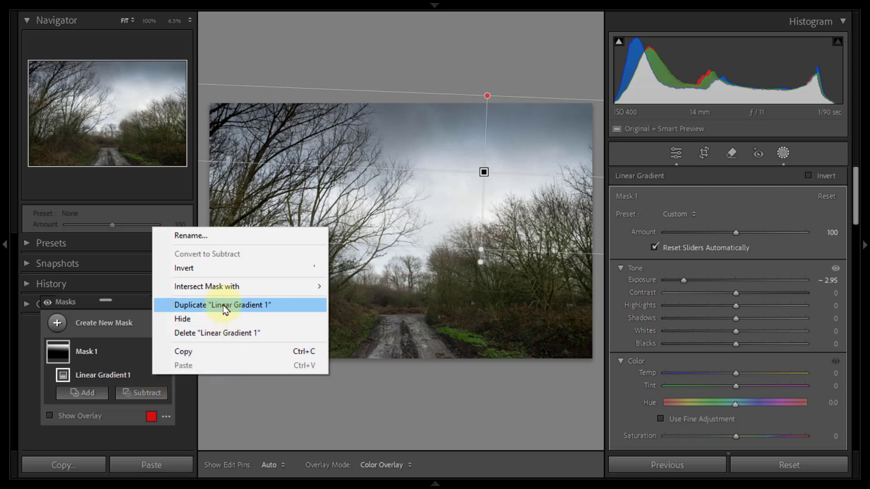
mouse_move(223, 291)
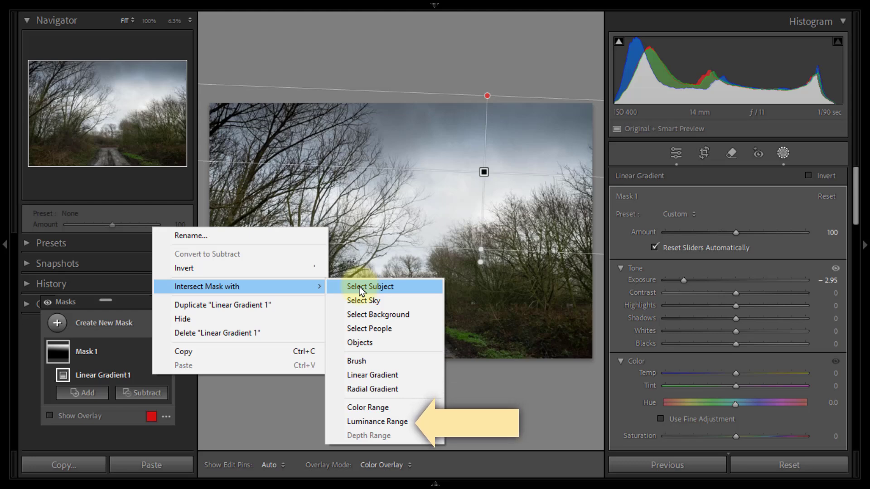
left_click(375, 420)
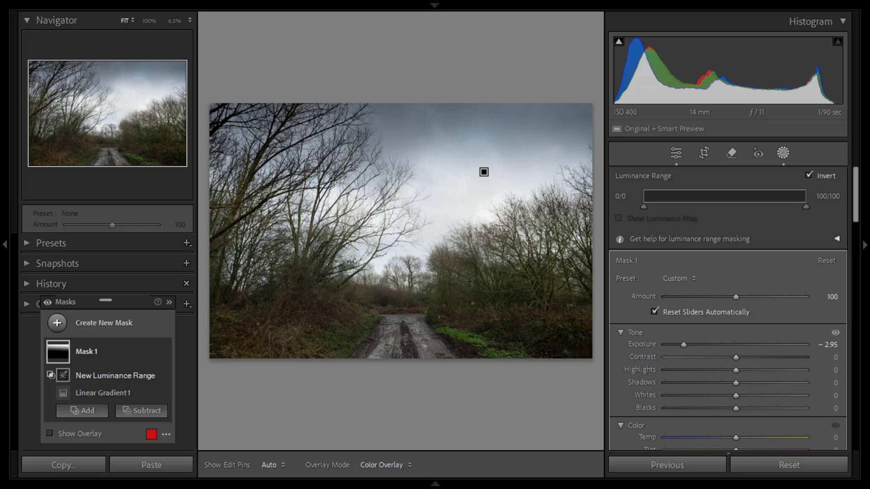
left_click(721, 200)
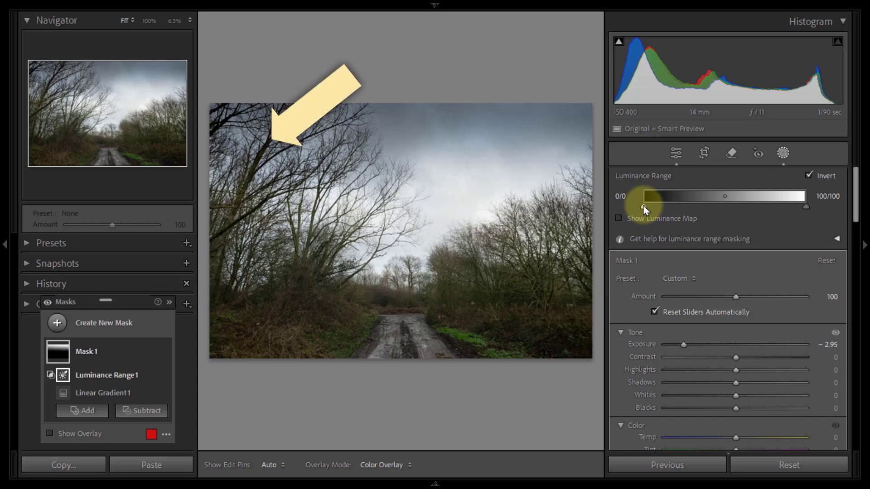
left_click_drag(644, 206, 733, 212)
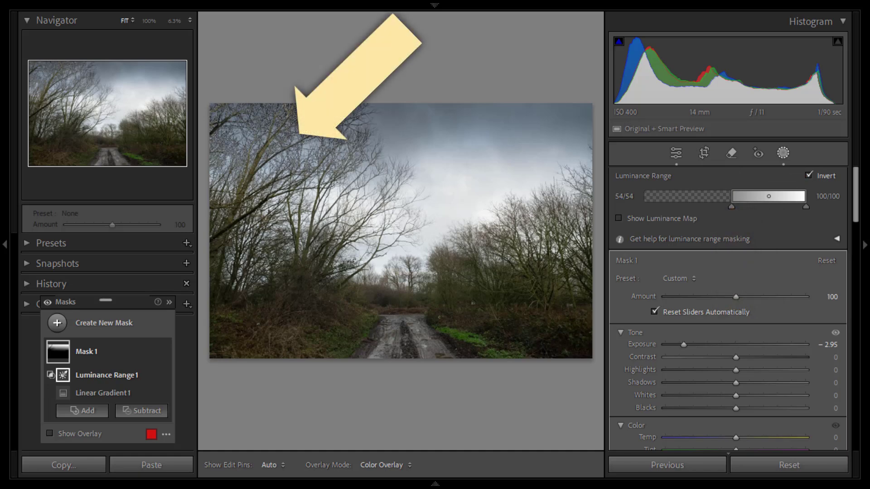
Step: Soften the luminance range's dark end to 4/66 while inspecting the branches at 100%
left_click(150, 21)
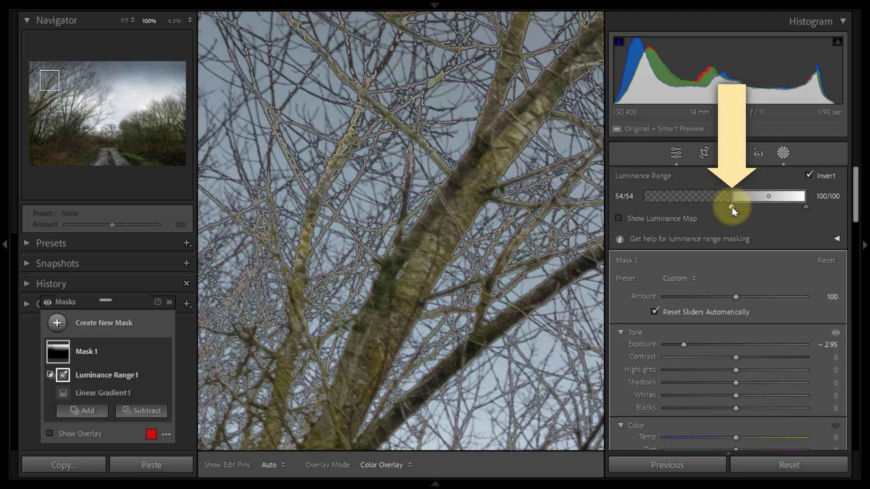
mouse_move(732, 209)
left_mouse_down()
mouse_move(656, 208)
mouse_move(679, 209)
left_mouse_up()
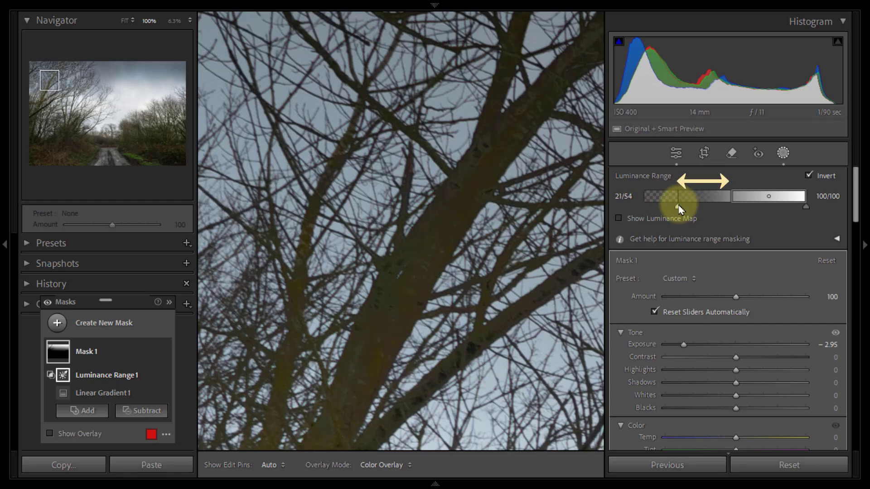
left_click_drag(680, 209, 652, 211)
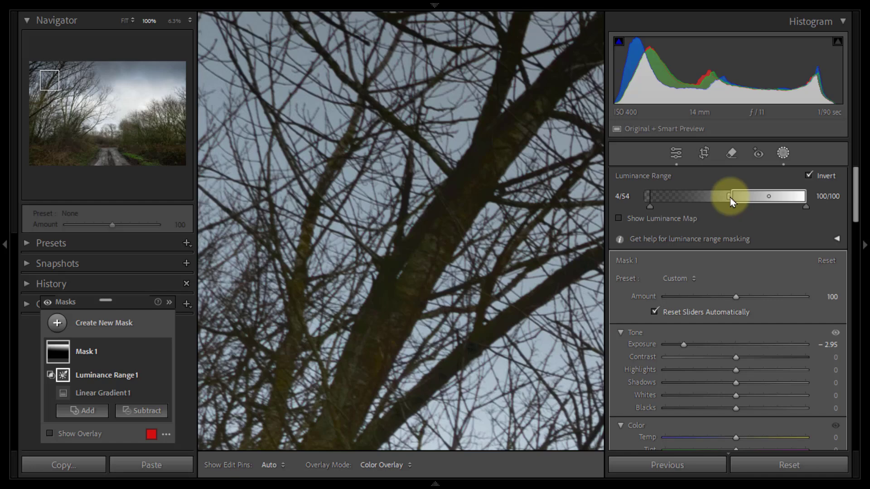
mouse_move(731, 200)
left_mouse_down()
mouse_move(768, 207)
mouse_move(721, 203)
mouse_move(750, 204)
left_mouse_up()
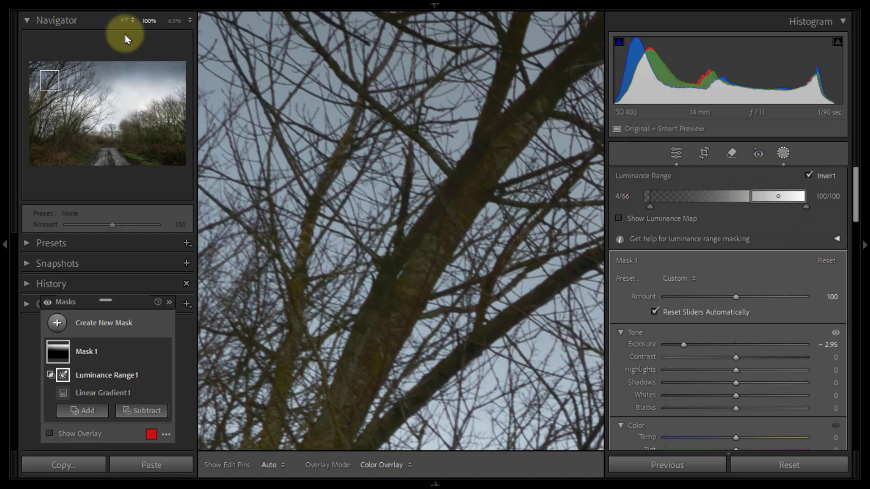
Step: Compare the whole photo with the luminance range component hidden and shown, leaving it visible
left_click(124, 22)
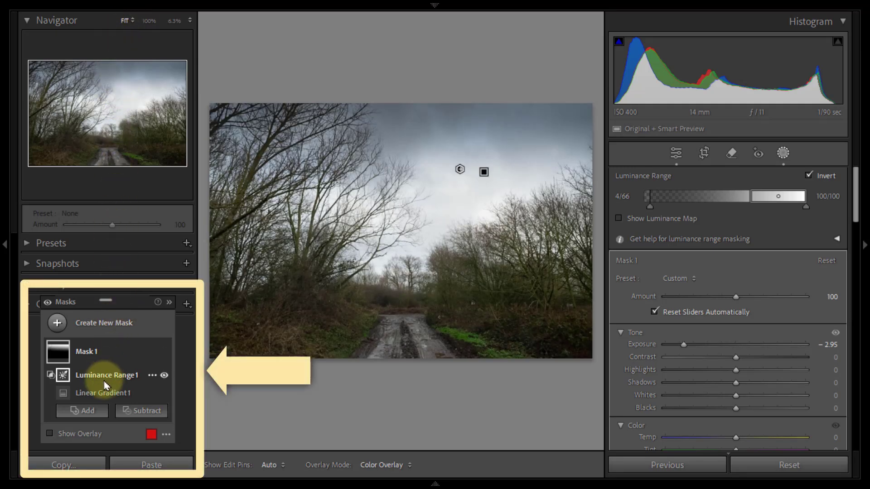
left_click(164, 376)
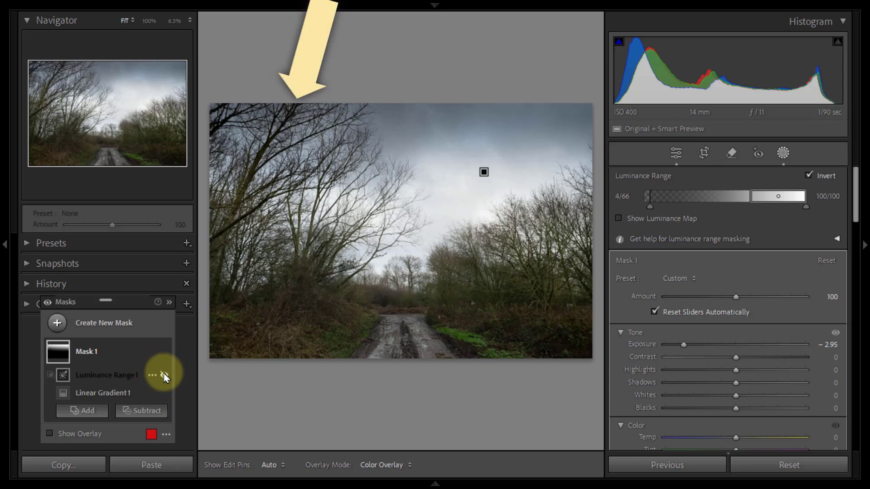
left_click(164, 375)
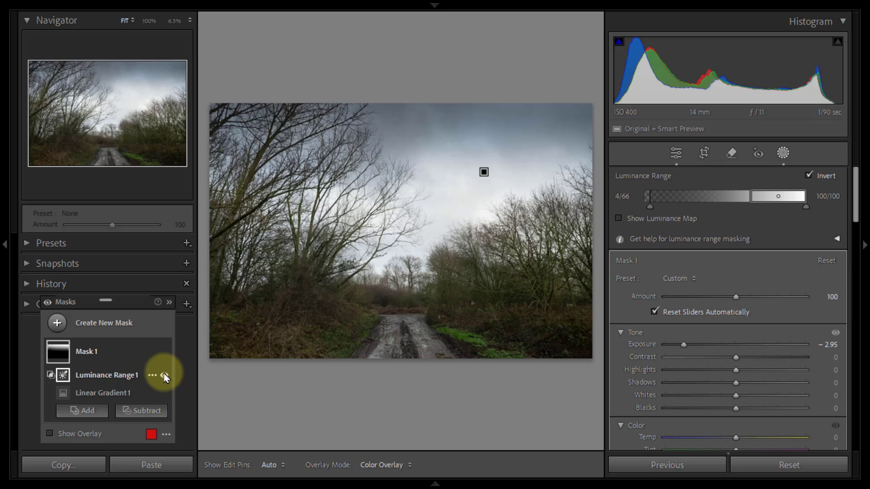
Step: Leave masking and apply the automatic Basic tone adjustments to the whole photo
left_click(783, 154)
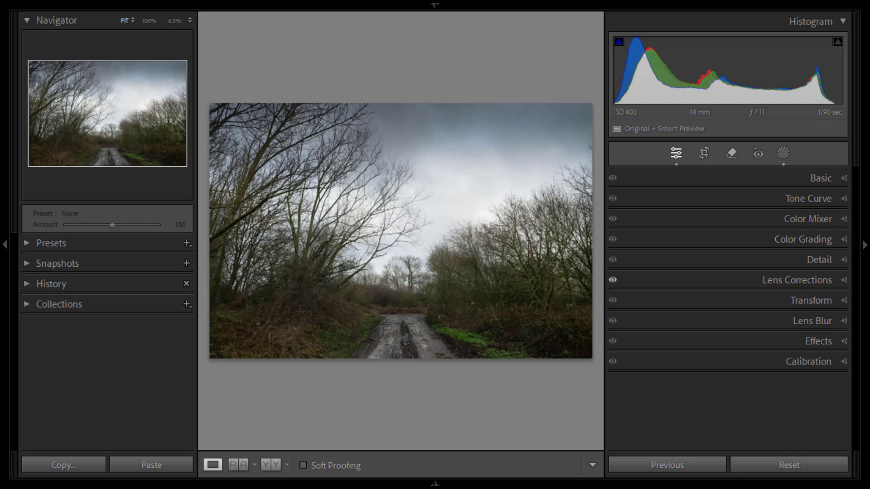
left_click(845, 179)
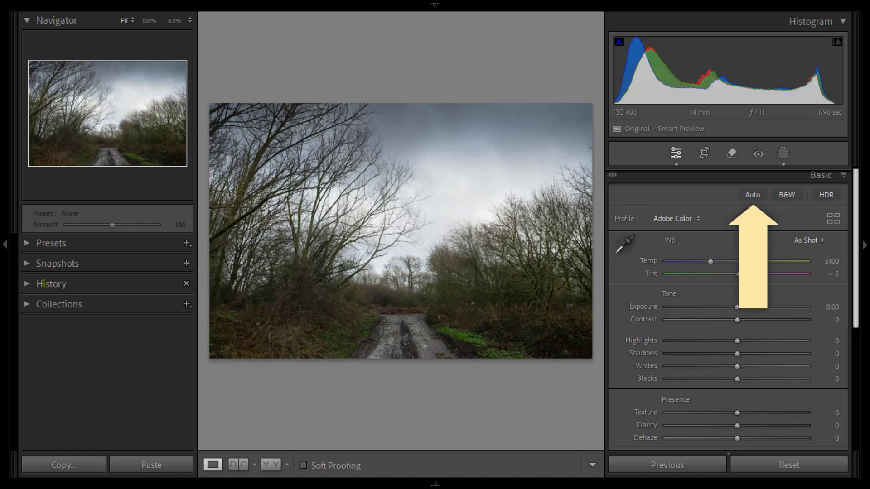
left_click(752, 196)
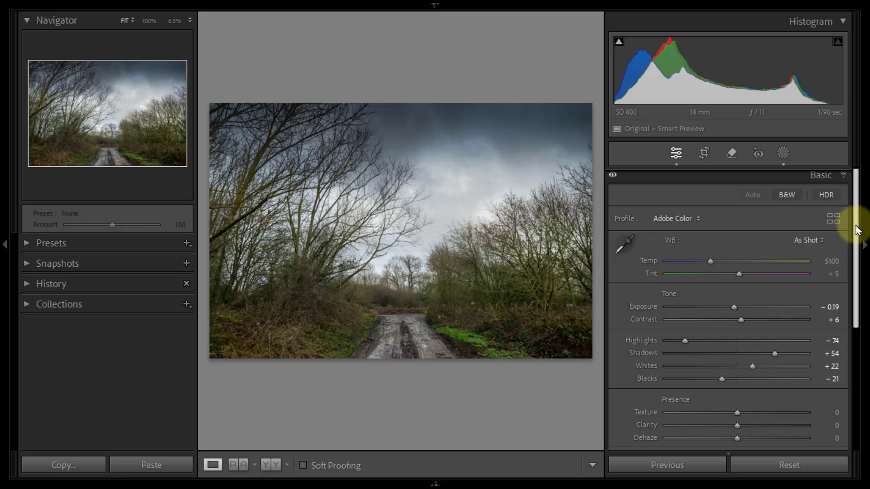
Step: Lower the photo's overall contrast to −35 in the Basic adjustments
left_click_drag(856, 219, 858, 247)
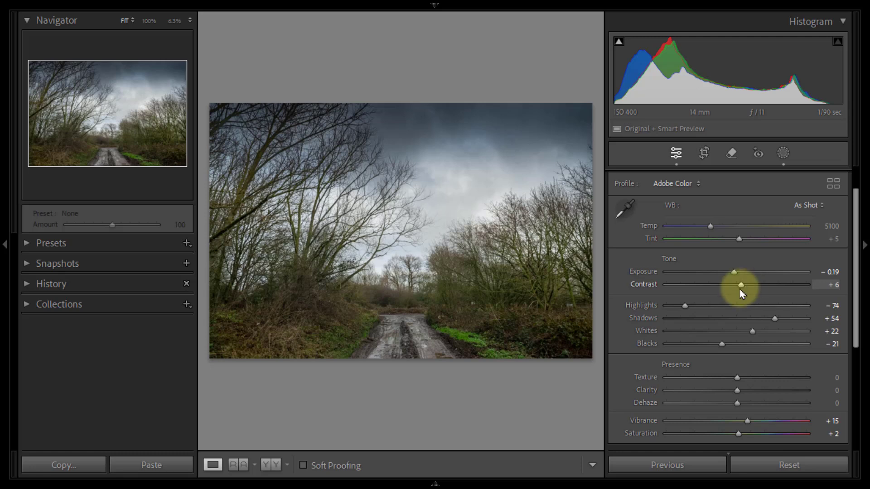
left_click_drag(742, 286, 715, 290)
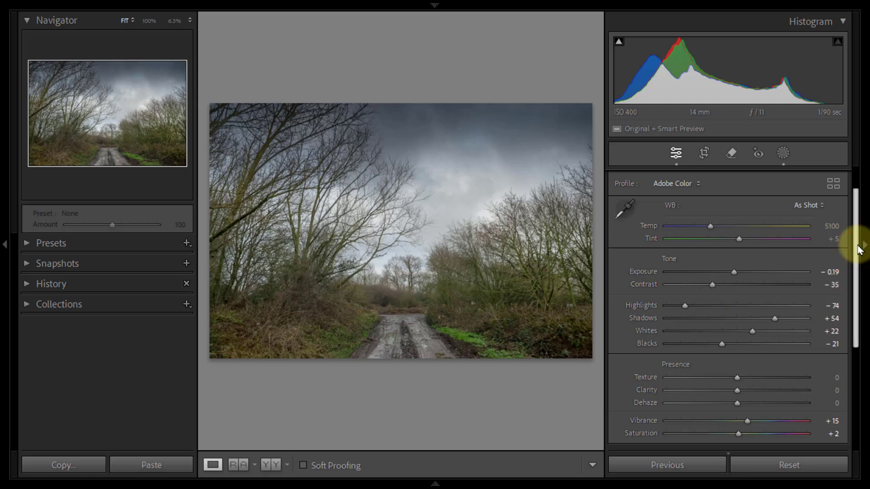
scroll(859, 253, "down", 2)
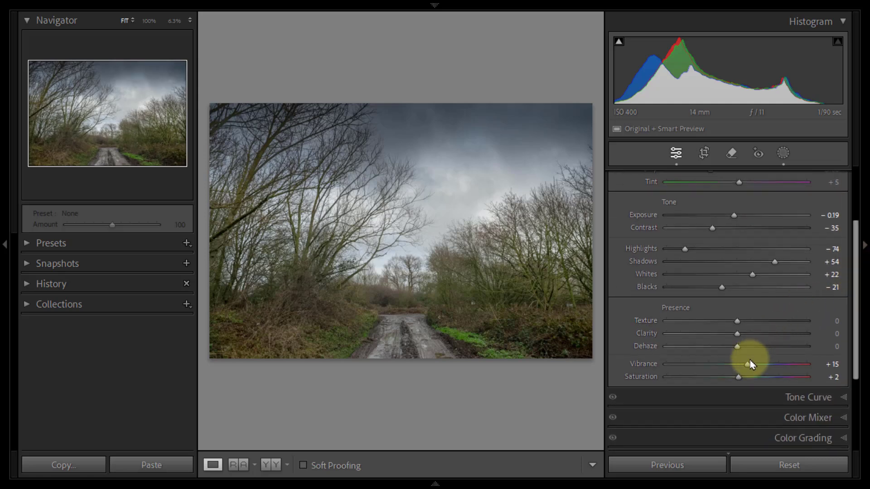
Step: Lower the photo's vibrance to −27 and collapse the Basic adjustments
left_click_drag(748, 364, 719, 365)
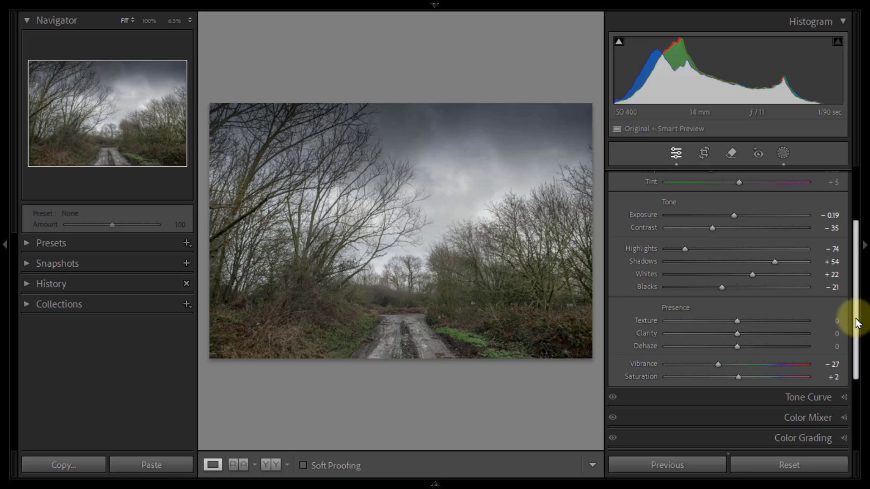
left_click_drag(855, 314, 856, 261)
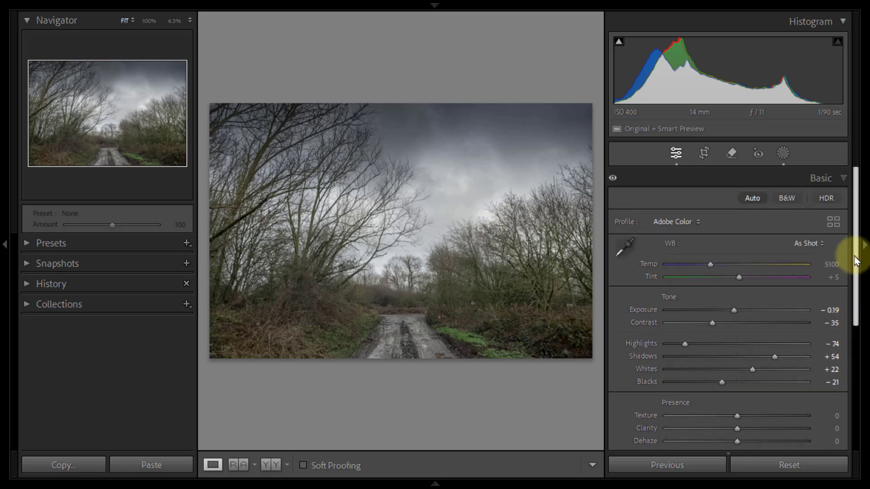
left_click(845, 179)
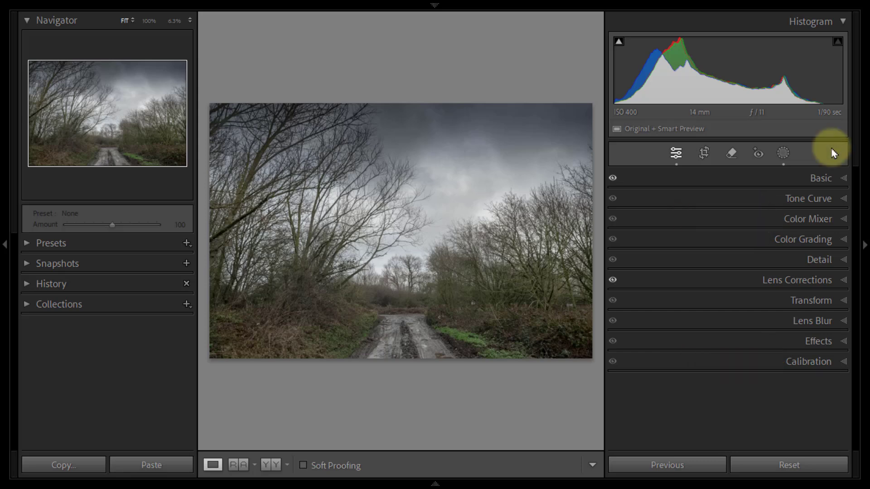
Step: Open the Color Mixer, look at its Point Color options, and return to the HSL hue adjustments
left_click(845, 218)
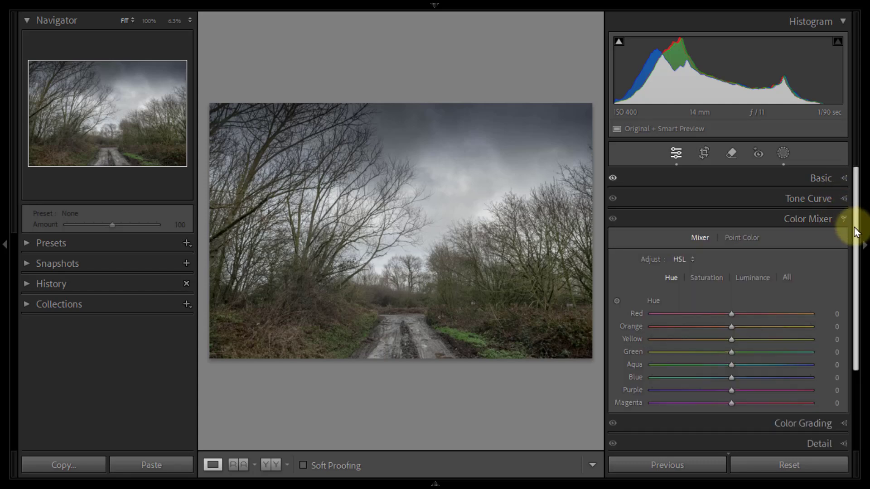
left_click_drag(856, 228, 859, 244)
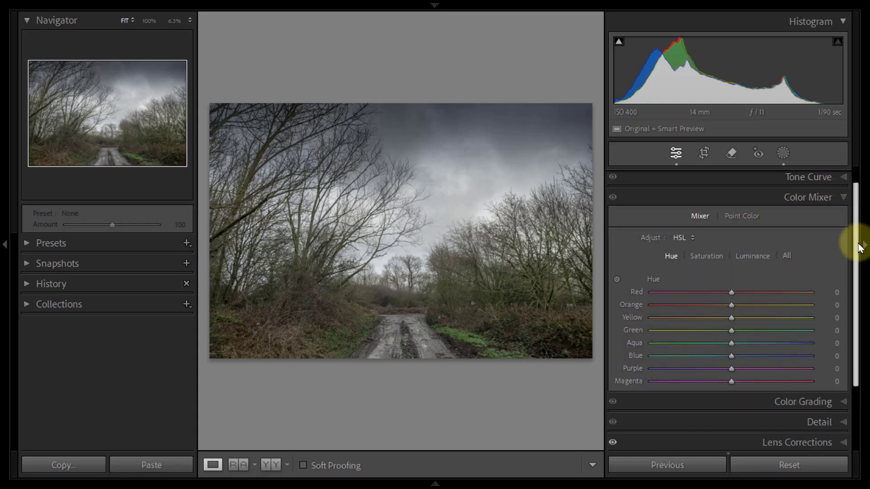
left_click(739, 219)
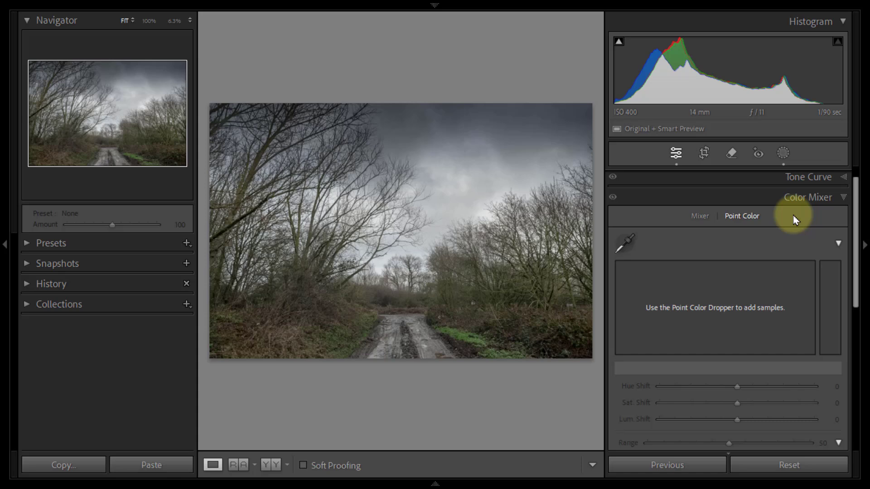
left_click(700, 218)
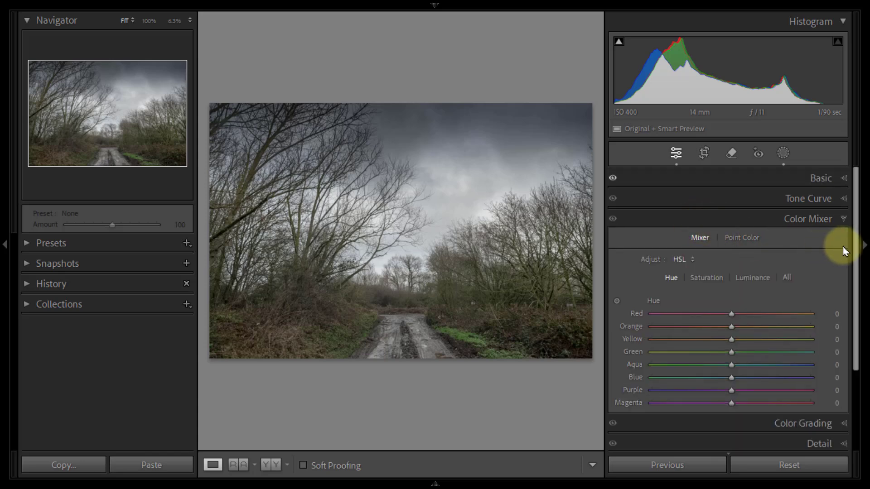
left_click_drag(856, 256, 857, 280)
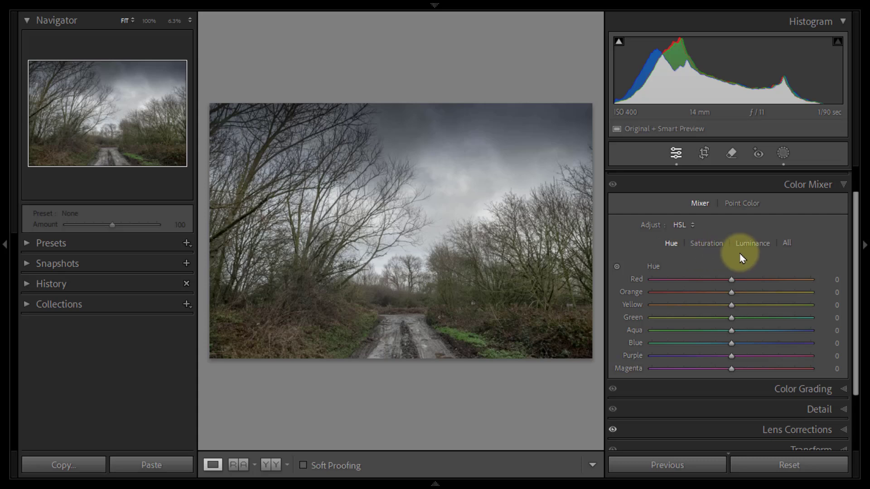
Step: Try the red hue at −100 and +100 and the orange hue at +100, returning both to 0
left_click(731, 282)
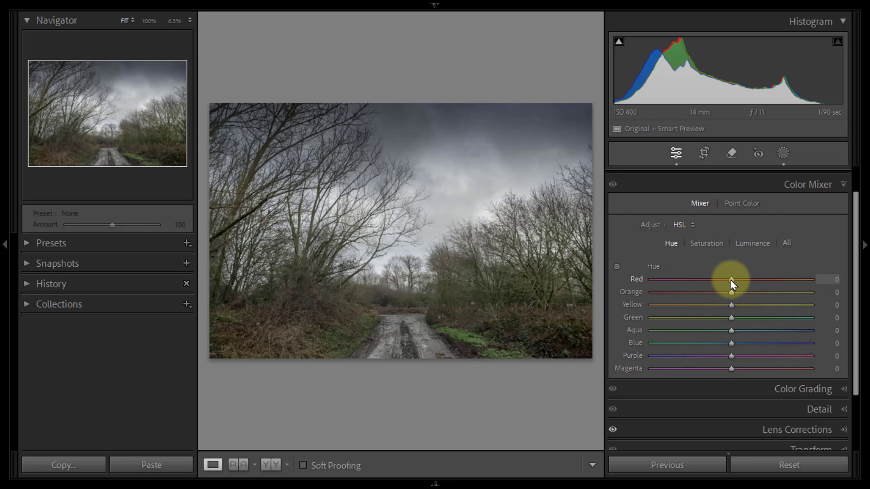
left_click_drag(733, 284, 649, 291)
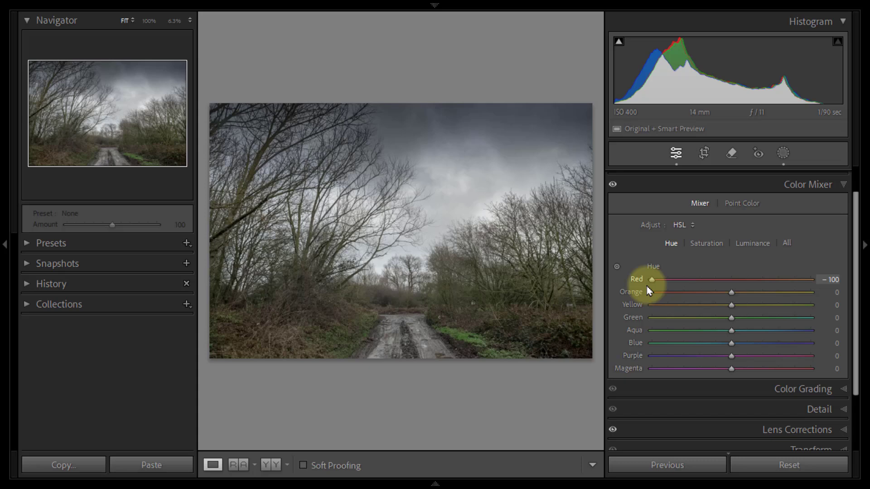
left_click_drag(646, 286, 812, 286)
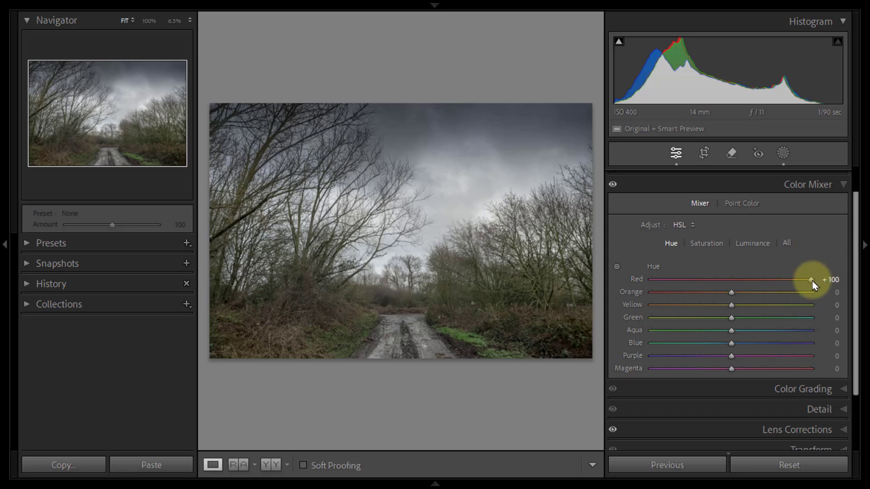
left_click_drag(811, 283, 733, 287)
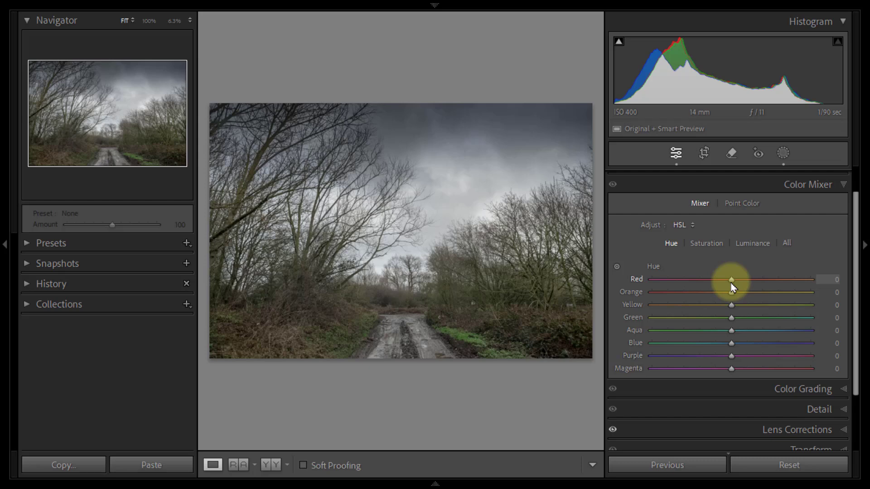
left_click_drag(731, 293, 817, 303)
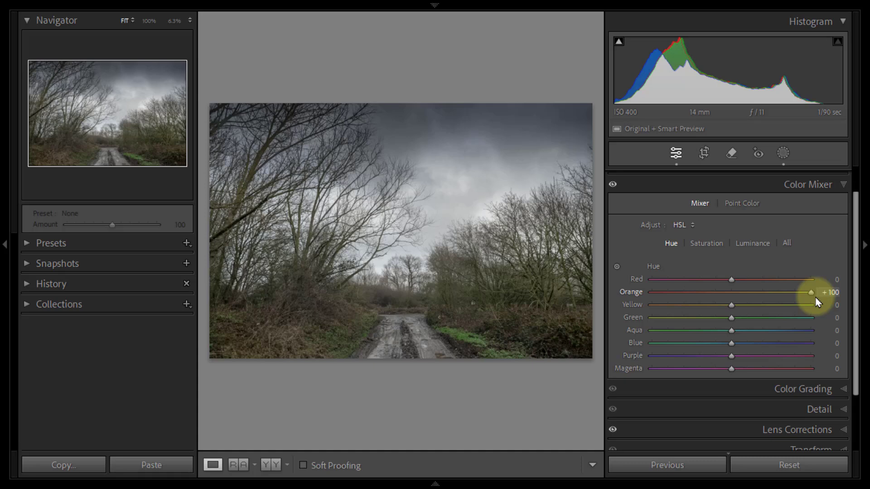
left_click_drag(815, 303, 732, 297)
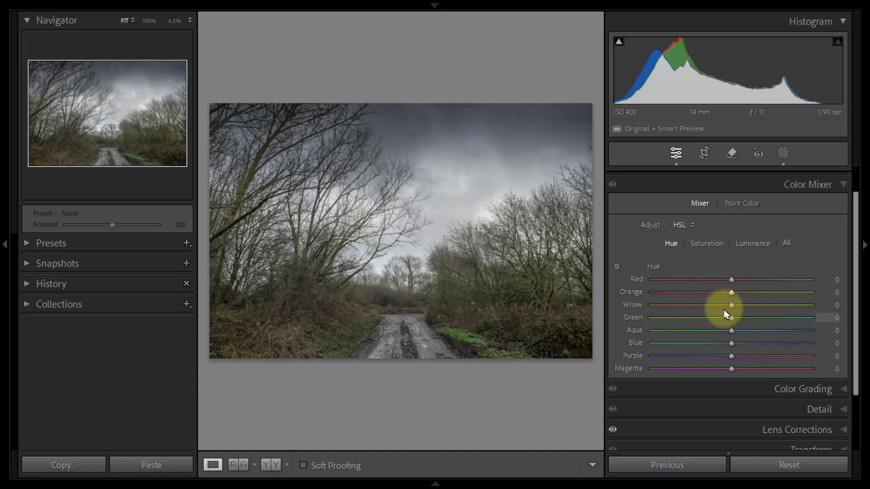
Step: Shift the yellow hue to −35 and the green hue to −50, trying both at −100 first
left_click_drag(732, 305, 651, 309)
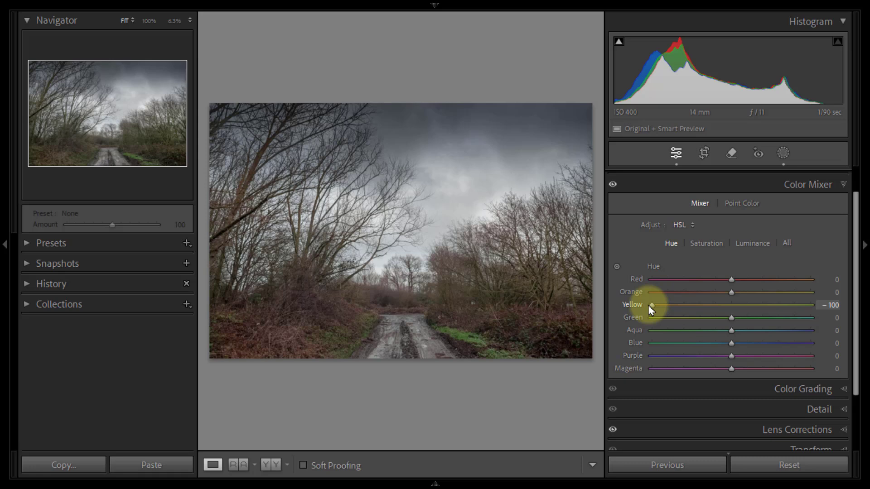
left_click_drag(651, 309, 704, 311)
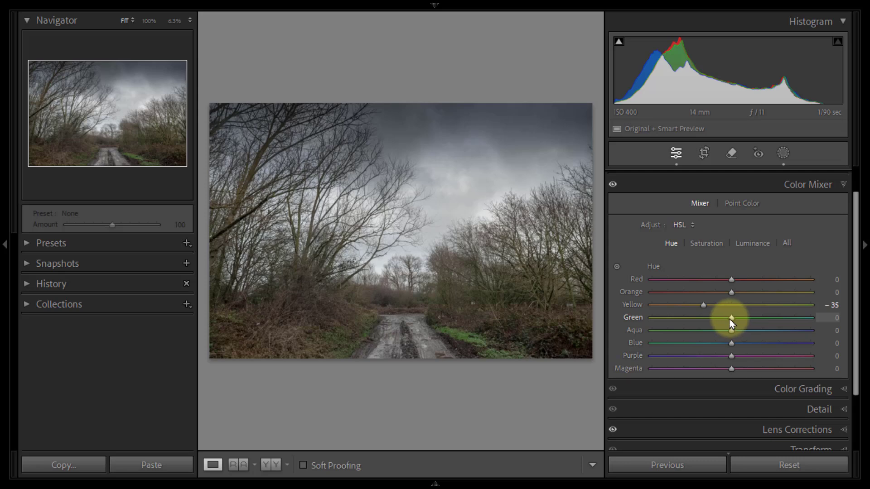
left_click_drag(731, 320, 649, 319)
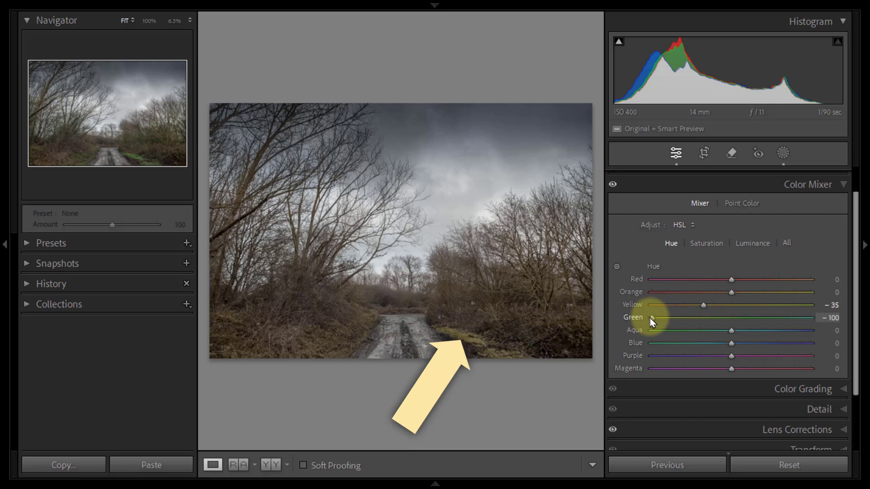
left_click_drag(651, 319, 688, 321)
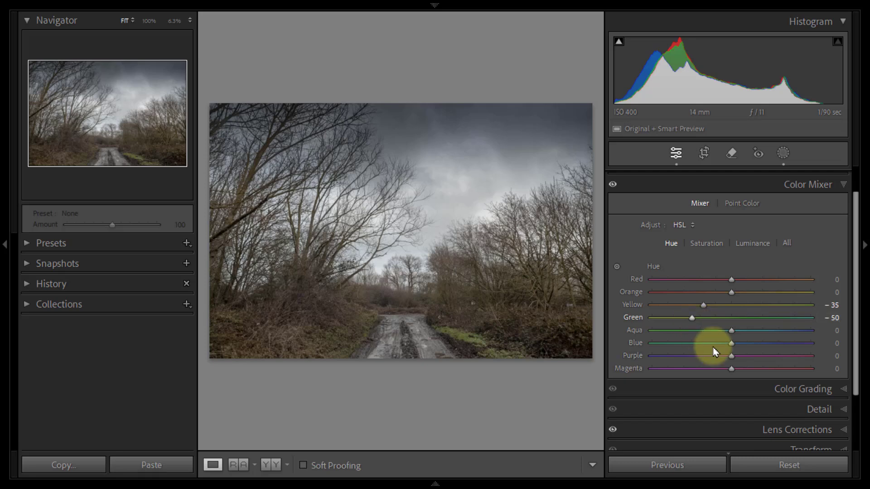
Step: Set the aqua hue to −4 and try the blue hue at −100 and +66, resetting blue to 0
mouse_move(730, 333)
left_mouse_down()
mouse_move(652, 335)
mouse_move(814, 341)
mouse_move(648, 344)
left_mouse_up()
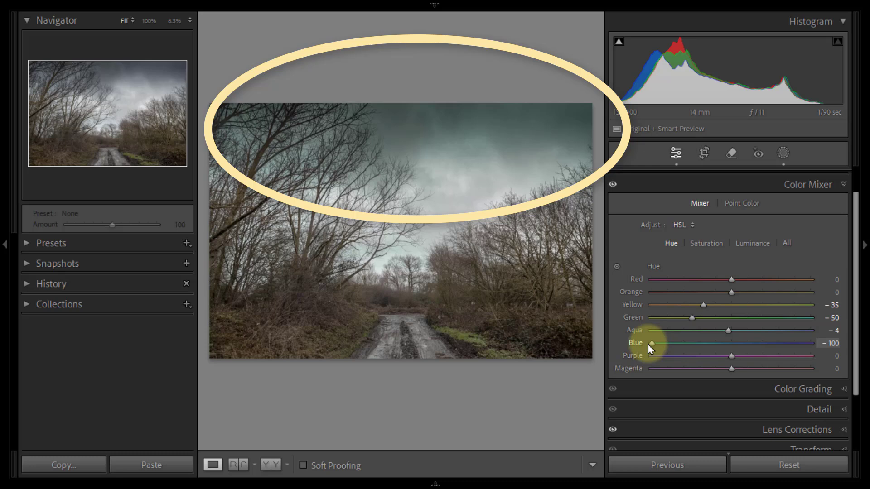
mouse_move(651, 345)
left_mouse_down()
mouse_move(816, 345)
mouse_move(785, 349)
left_mouse_up()
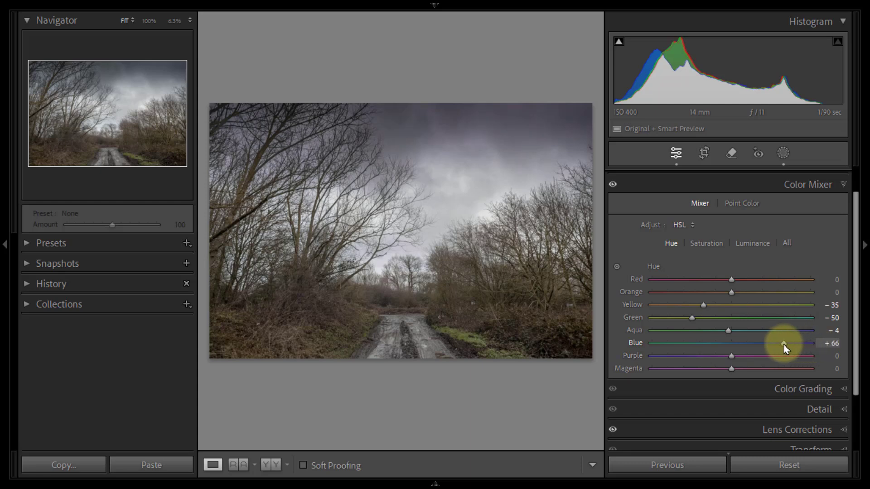
double_click(785, 347)
Step: Try the purple hue at +79 and the magenta hue at +100, resetting both to 0
left_click_drag(731, 356, 802, 363)
double_click(796, 356)
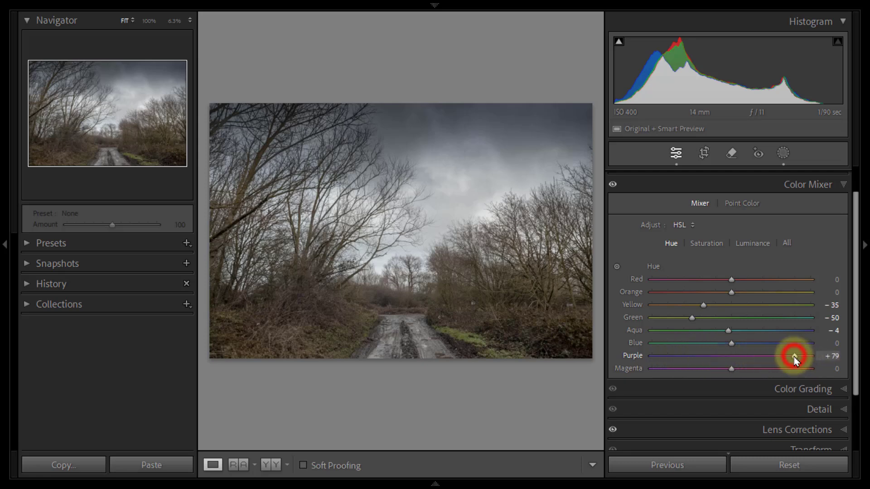
left_click_drag(734, 372, 813, 375)
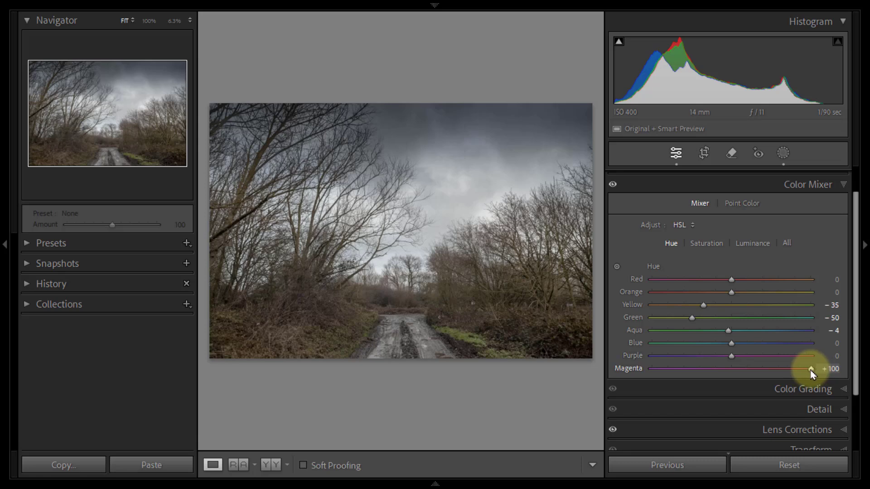
double_click(811, 370)
Step: Compare the photo with the Color Mixer hue changes switched off and on, leaving them on
left_click(613, 186)
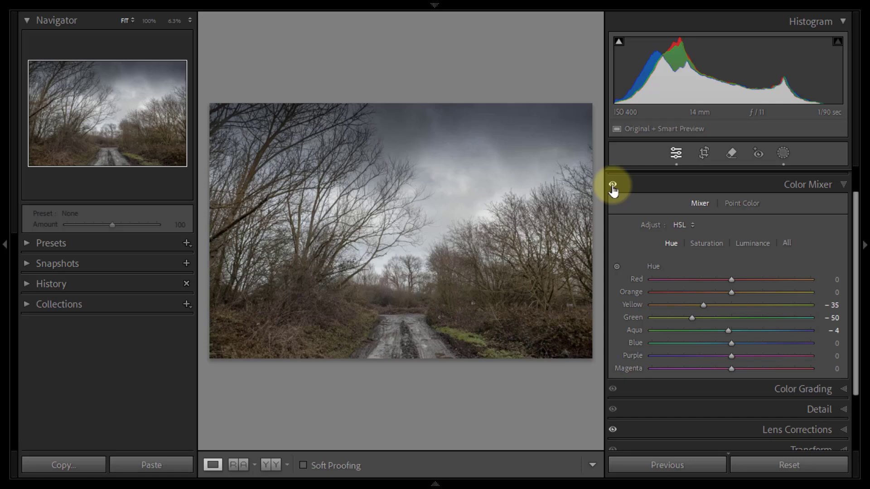
left_click(613, 186)
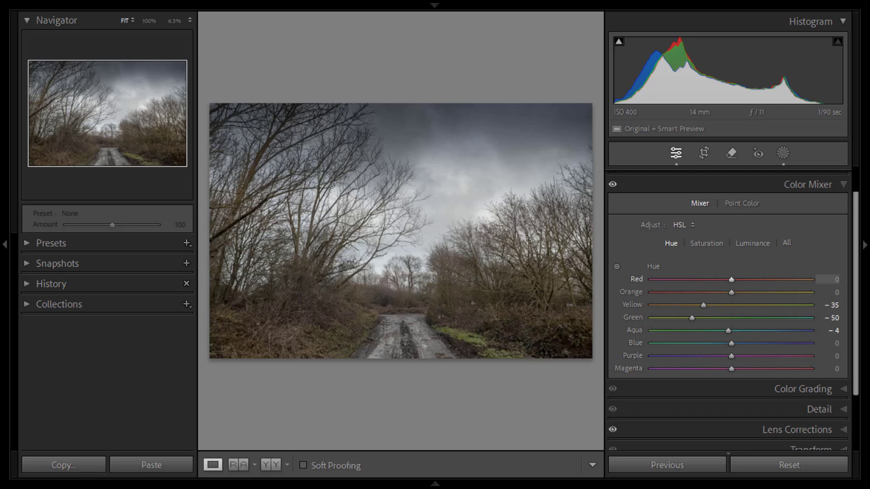
Step: Set the Color Mixer saturation to −15 for yellow, +30 for green and −26 for blue
left_click(707, 244)
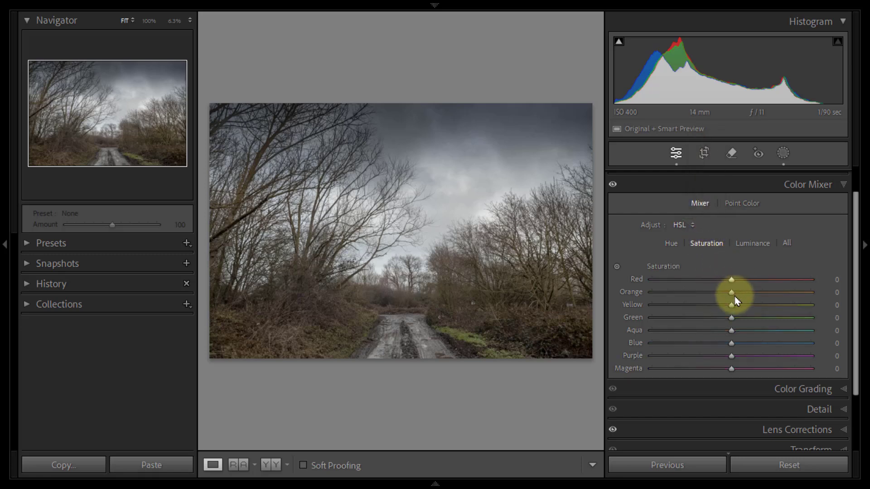
mouse_move(732, 305)
left_mouse_down()
mouse_move(653, 308)
mouse_move(819, 312)
mouse_move(716, 306)
left_mouse_up()
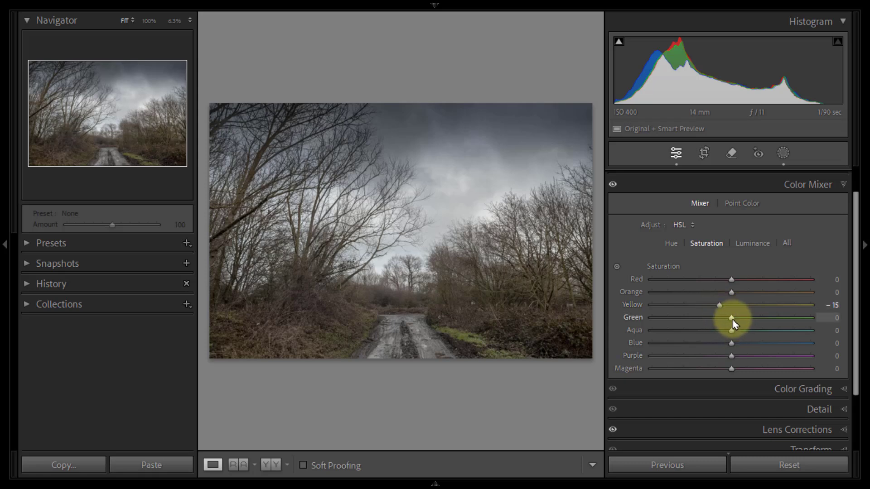
left_click_drag(731, 319, 815, 323)
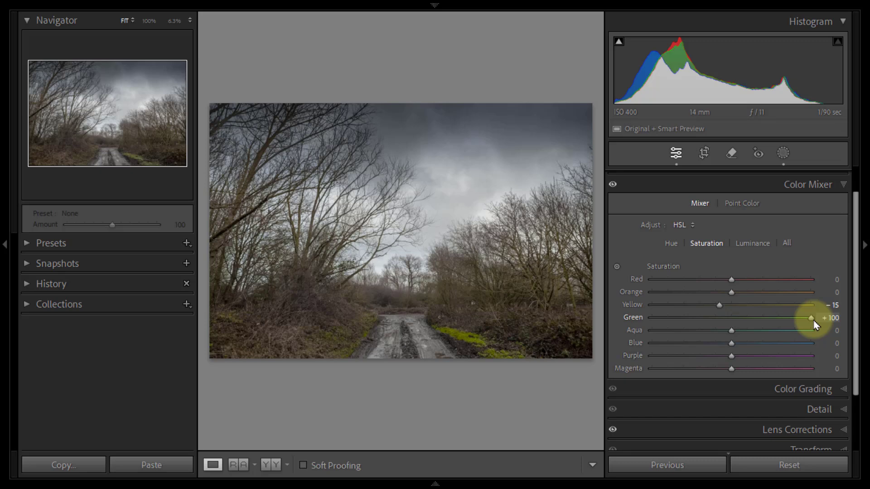
left_click_drag(810, 322, 755, 328)
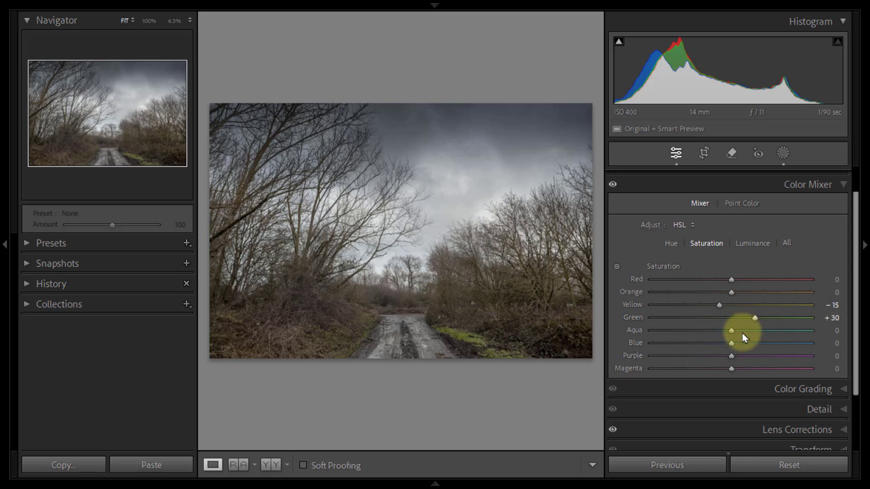
left_click_drag(731, 346, 712, 352)
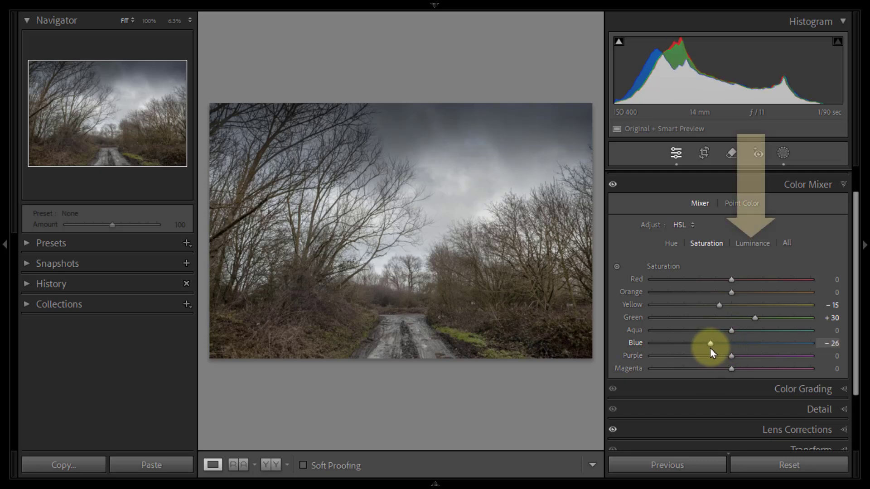
Step: Set the luminance to +56 for yellow and +24 for green, reset blue to 0, and compare the photo without the Color Mixer changes
left_click(744, 245)
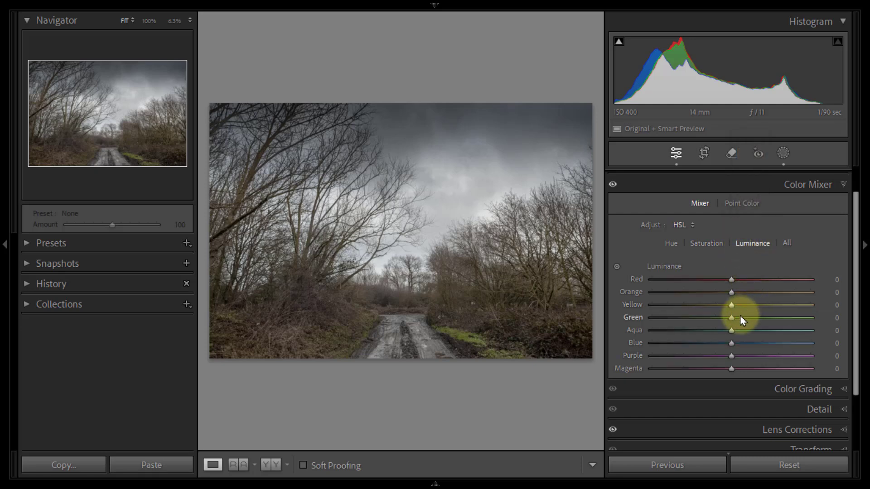
left_click(731, 306)
left_click_drag(731, 307, 814, 311)
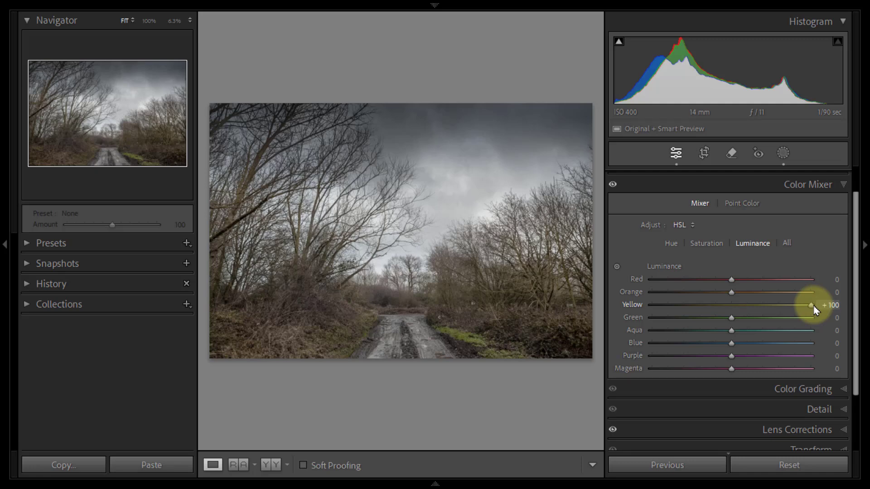
mouse_move(814, 311)
left_mouse_down()
mouse_move(775, 305)
mouse_move(729, 321)
mouse_move(646, 324)
mouse_move(816, 322)
left_mouse_up()
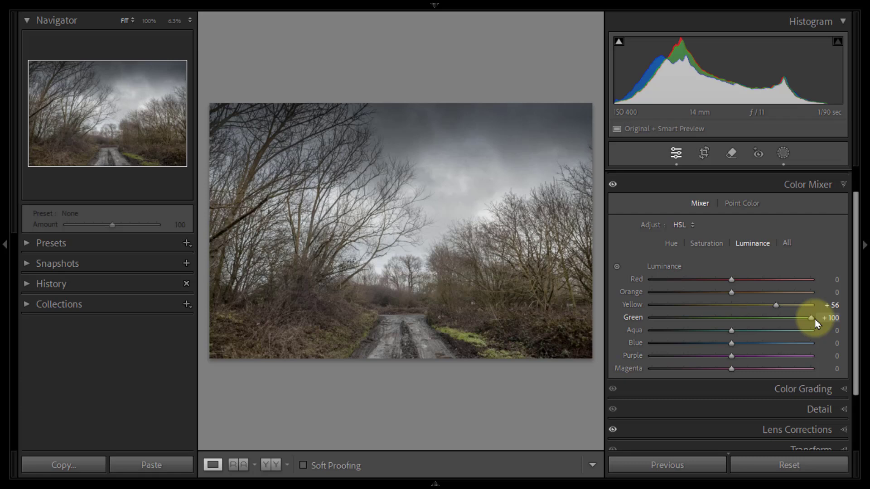
left_click_drag(816, 323, 814, 347)
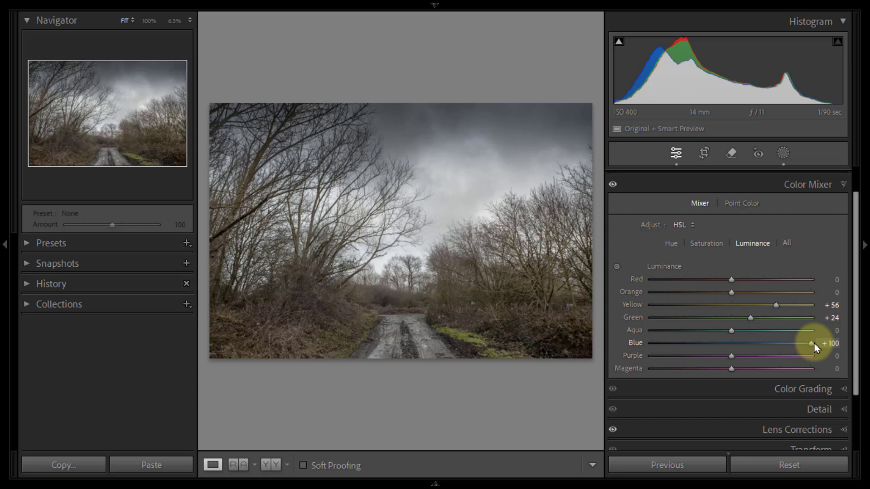
double_click(813, 343)
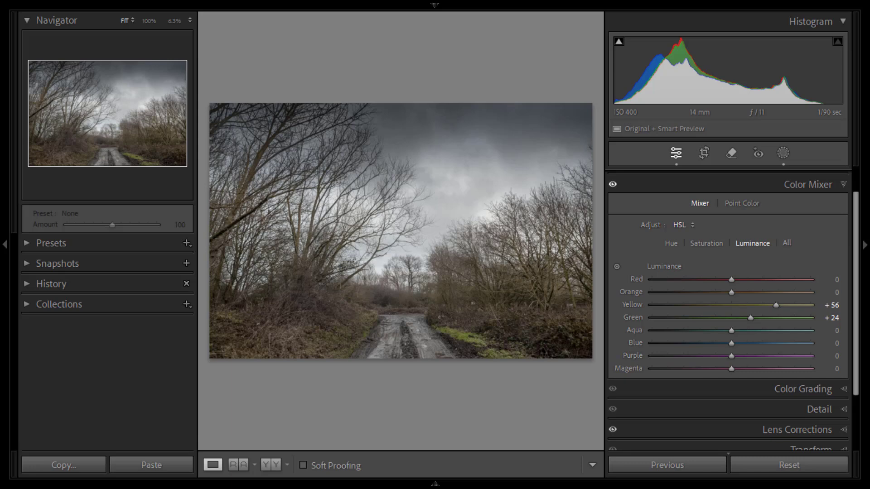
left_click(613, 185)
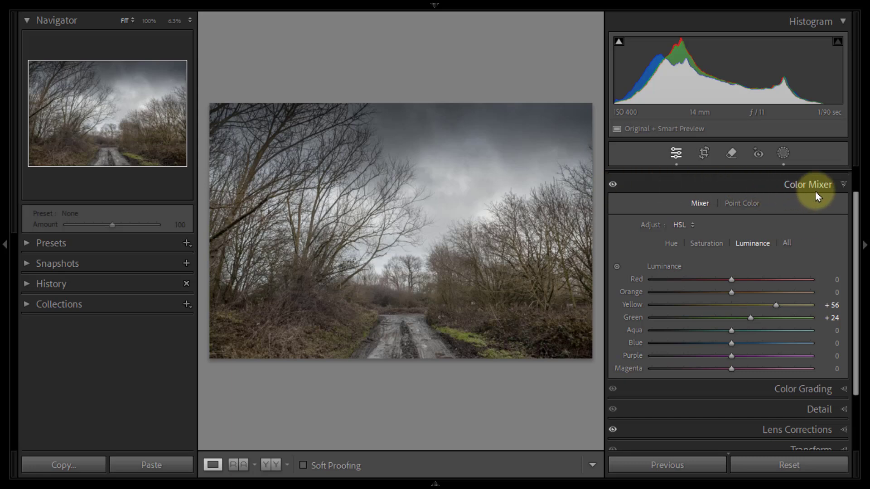
Step: Try the Calibration shadows tint at +100, resetting it to 0
left_click(844, 185)
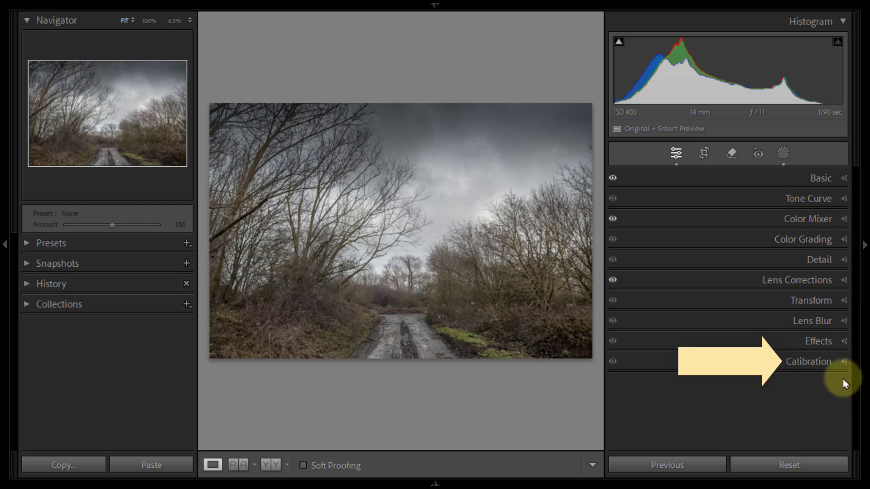
left_click(843, 362)
left_click_drag(856, 354, 868, 450)
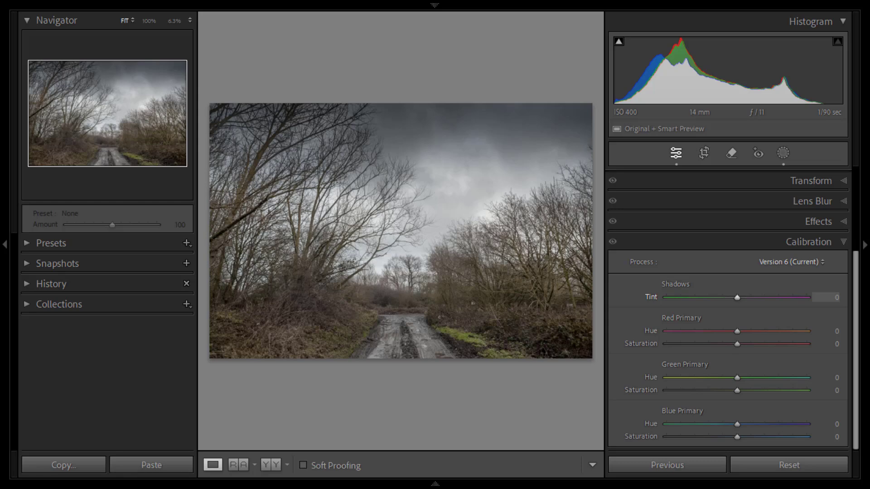
left_click(737, 298)
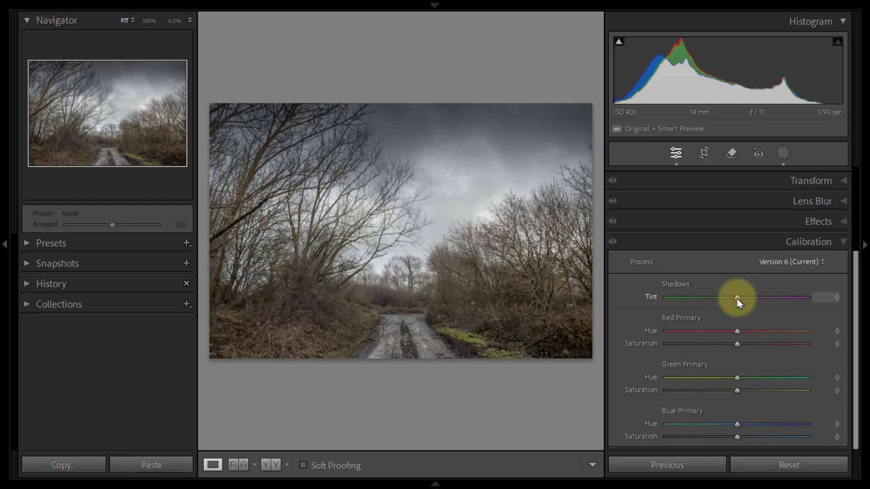
left_click_drag(738, 303, 809, 305)
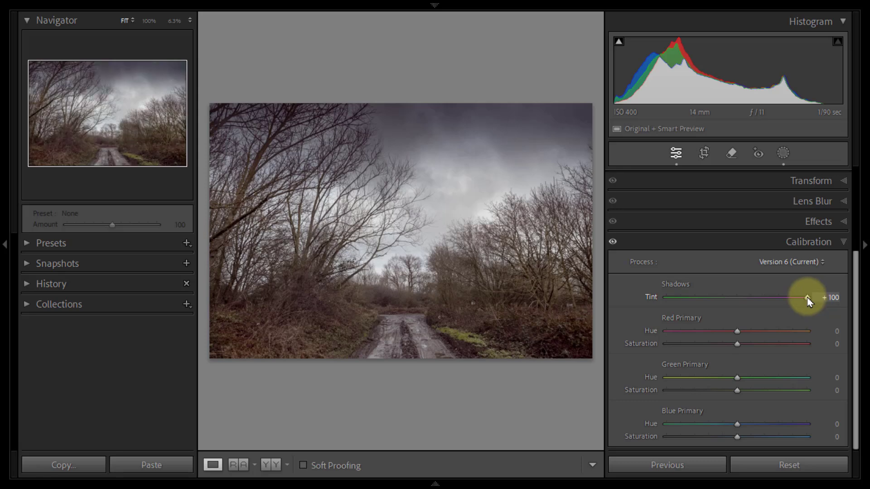
double_click(808, 299)
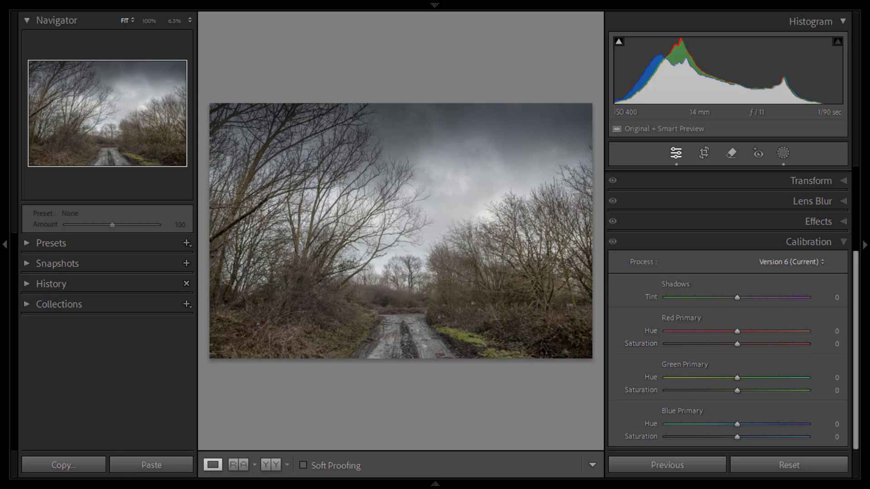
Step: Set the Calibration red primary hue to +37 and its saturation to +17, trying the hue at −100 first
left_click(737, 332)
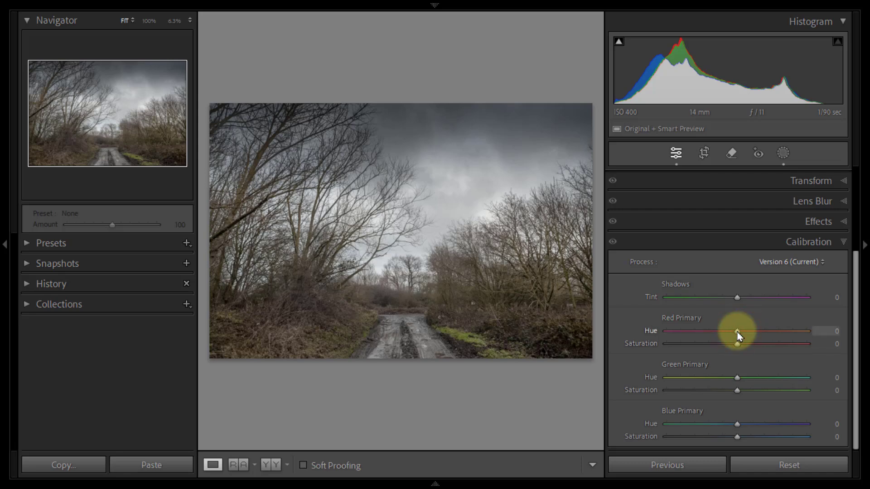
left_click_drag(737, 333, 663, 336)
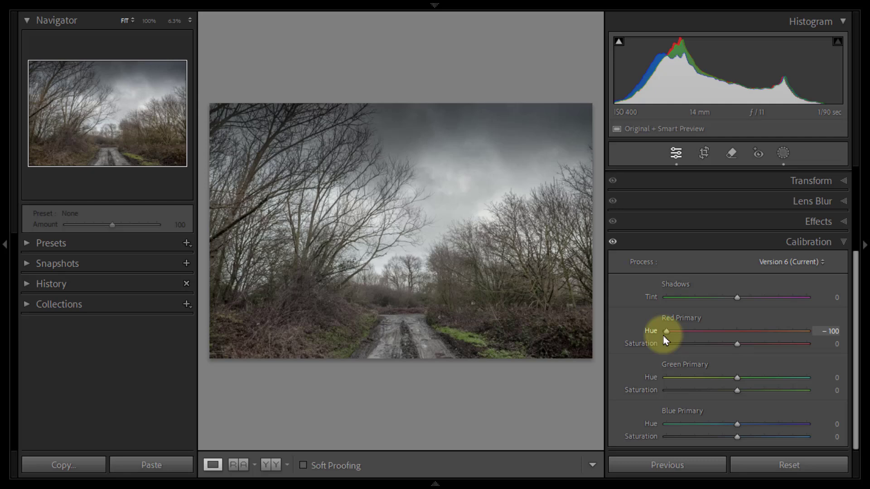
left_click_drag(664, 340, 765, 335)
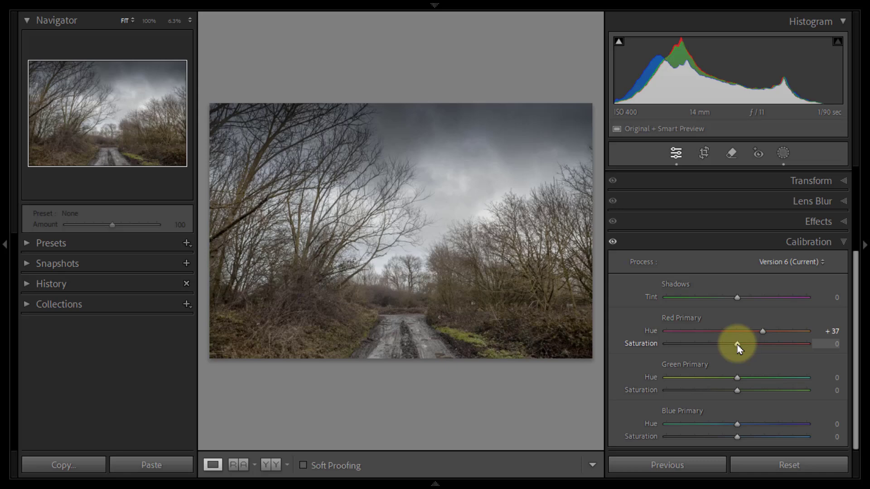
mouse_move(737, 345)
left_mouse_down()
mouse_move(667, 348)
mouse_move(803, 346)
mouse_move(748, 351)
left_mouse_up()
Step: Set the Calibration green primary to hue −10 and saturation +21, and the blue primary to hue −4 and saturation +10
left_click_drag(749, 351, 667, 381)
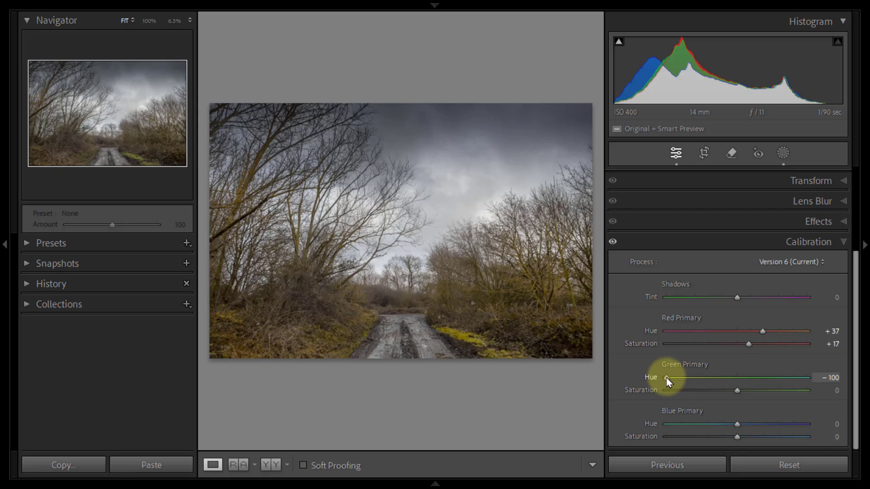
left_click_drag(667, 378, 752, 393)
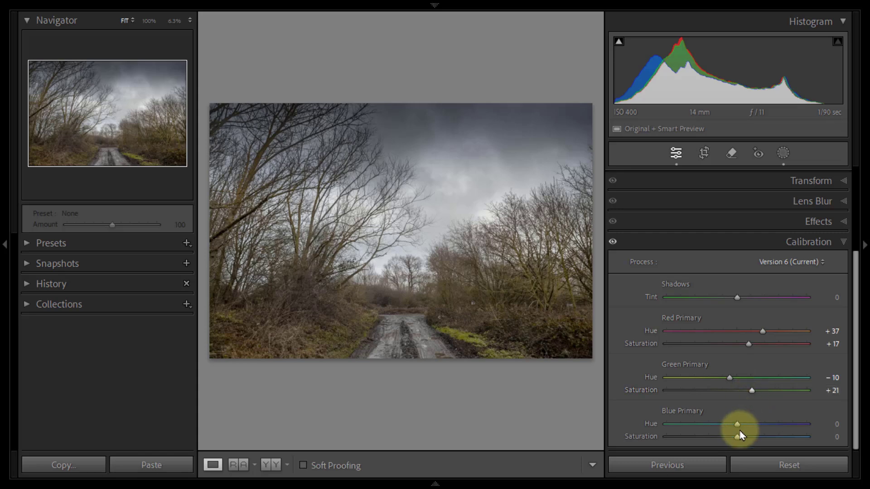
left_click_drag(737, 426, 665, 433)
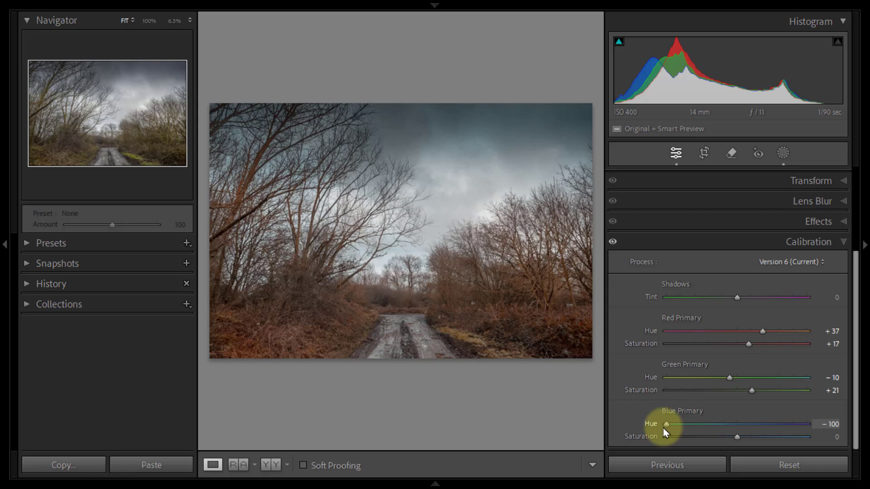
left_click_drag(665, 432, 735, 431)
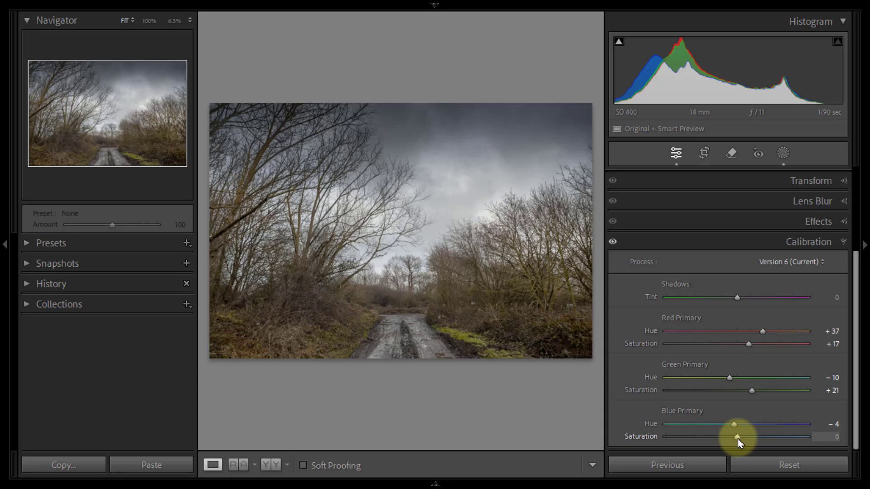
mouse_move(739, 441)
left_mouse_down()
mouse_move(670, 443)
mouse_move(792, 442)
mouse_move(745, 442)
left_mouse_up()
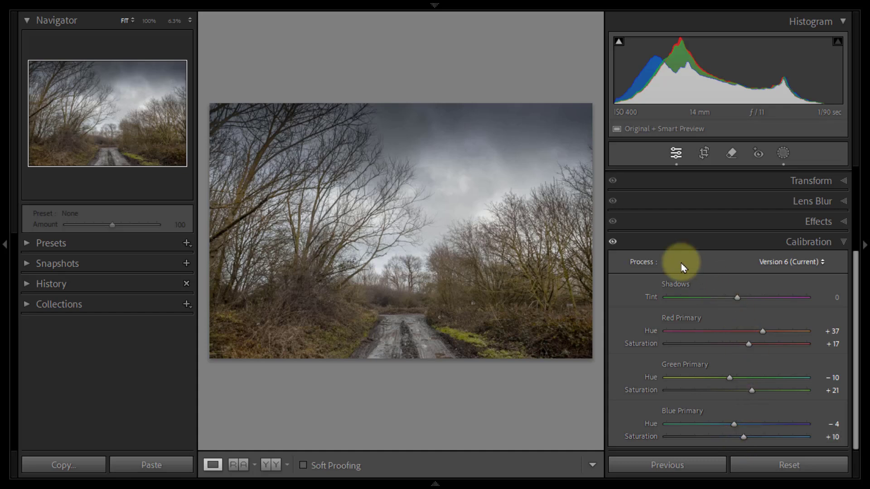
Step: Compare the photo with the Calibration adjustments switched off and on, leaving them on
left_click(615, 241)
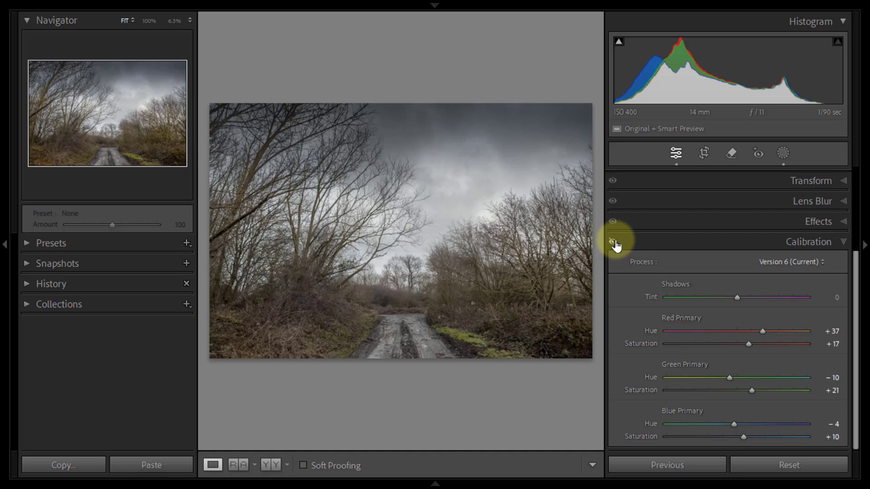
left_click(614, 243)
left_click(845, 243)
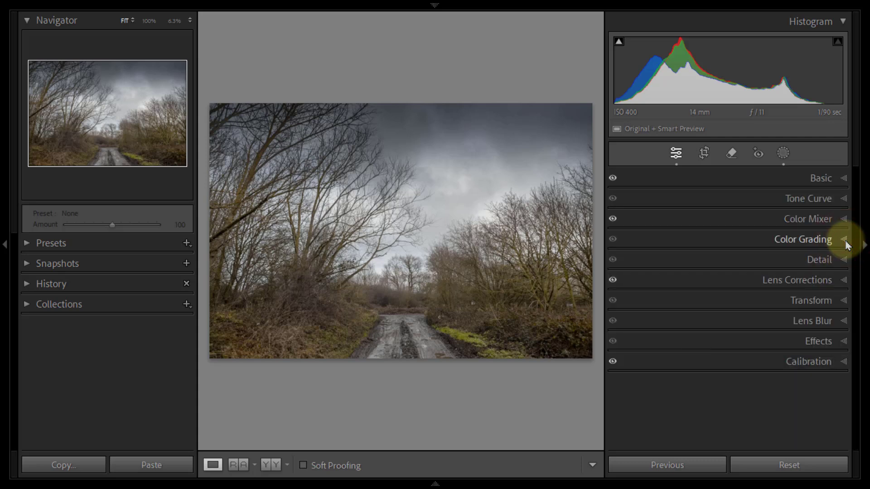
Step: Try raising the midtones of the overall point curve from input 128 to output 177, and remove the point
left_click(844, 199)
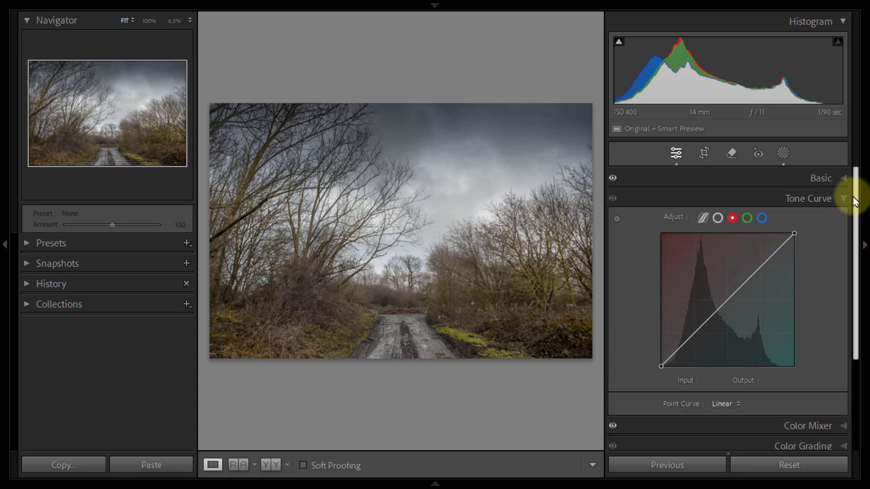
scroll(855, 207, "down", 1)
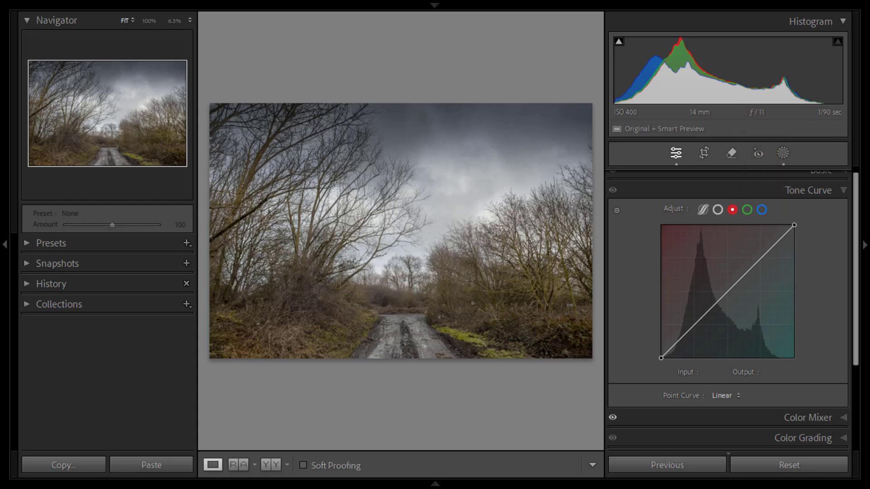
left_click(718, 210)
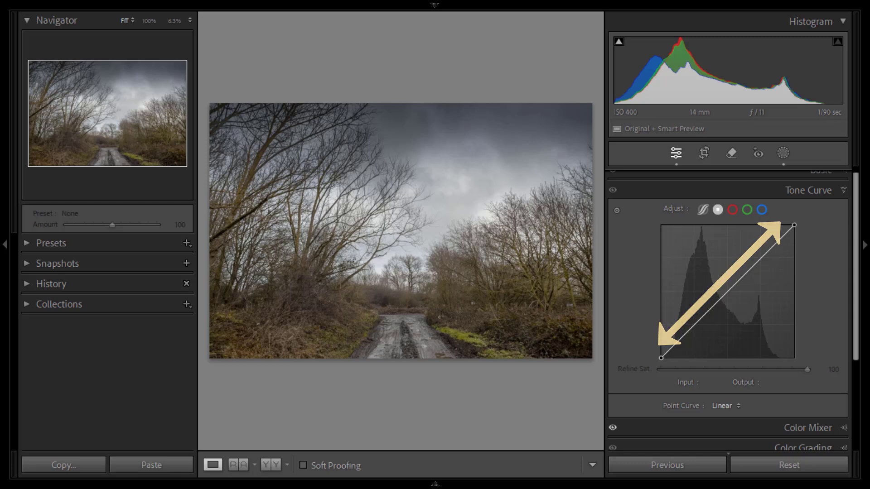
left_click(730, 289)
left_click_drag(731, 292, 728, 265)
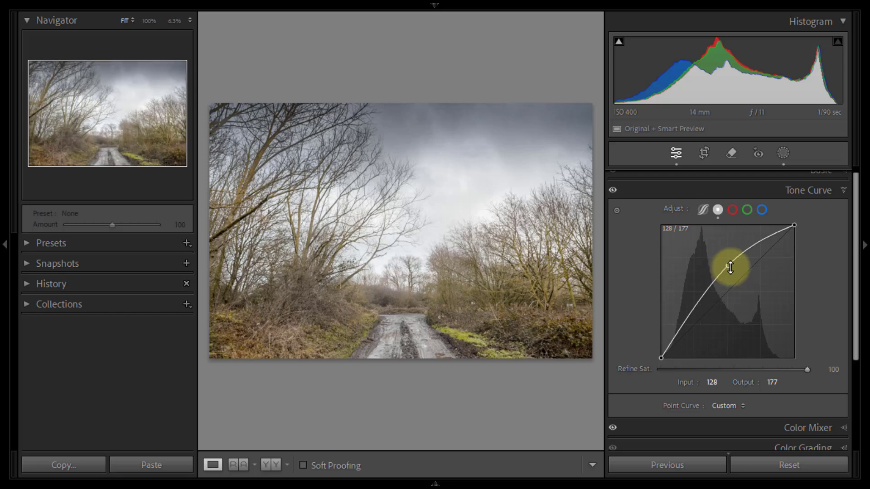
left_click(728, 268)
double_click(728, 267)
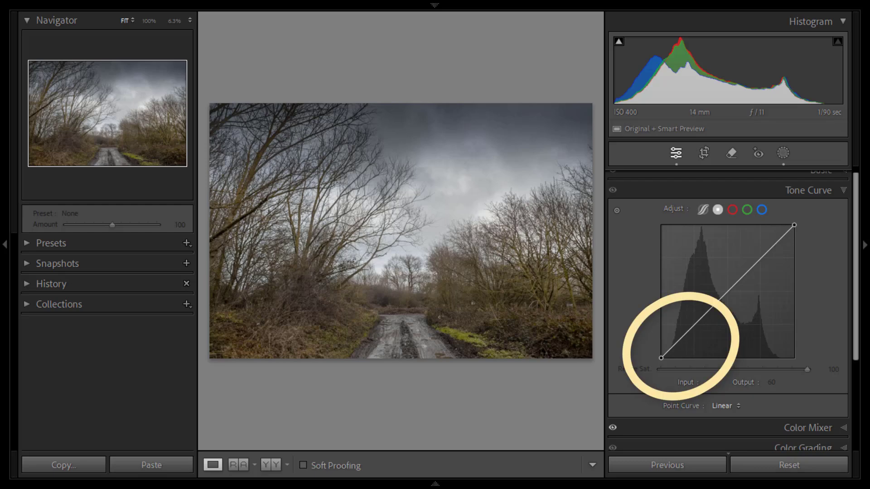
Step: Try a contrast S-curve on the overall point curve with points 65/35 and 193/213, and remove both points
left_click(692, 327)
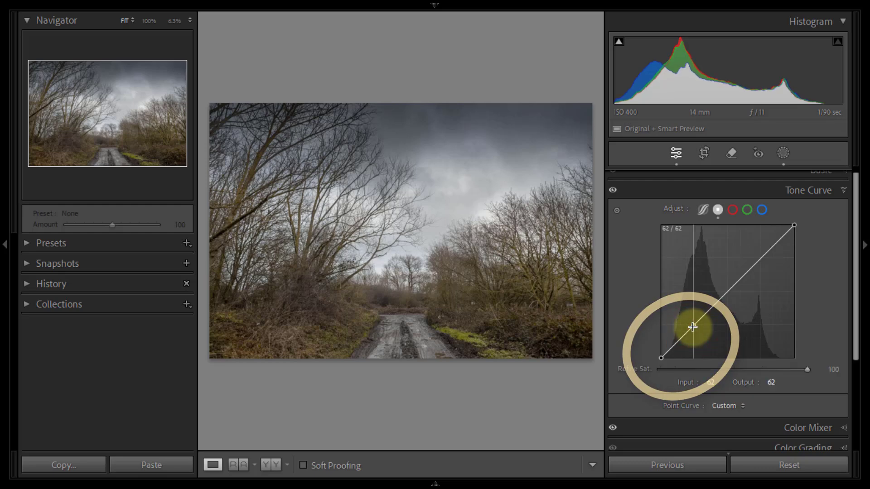
left_click_drag(692, 327, 695, 342)
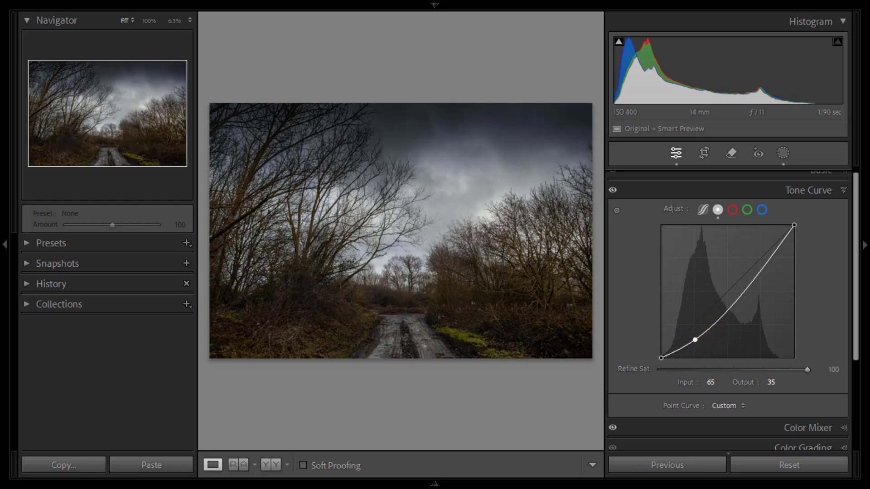
left_click(762, 267)
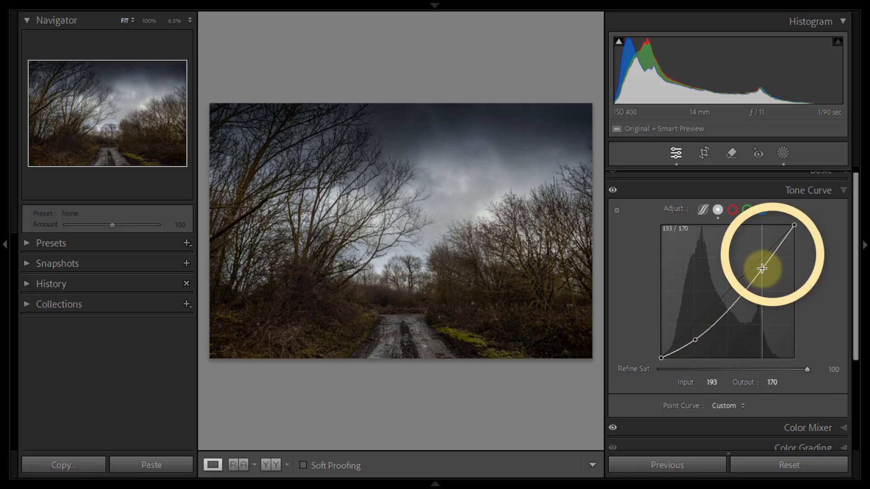
left_click_drag(763, 267, 762, 248)
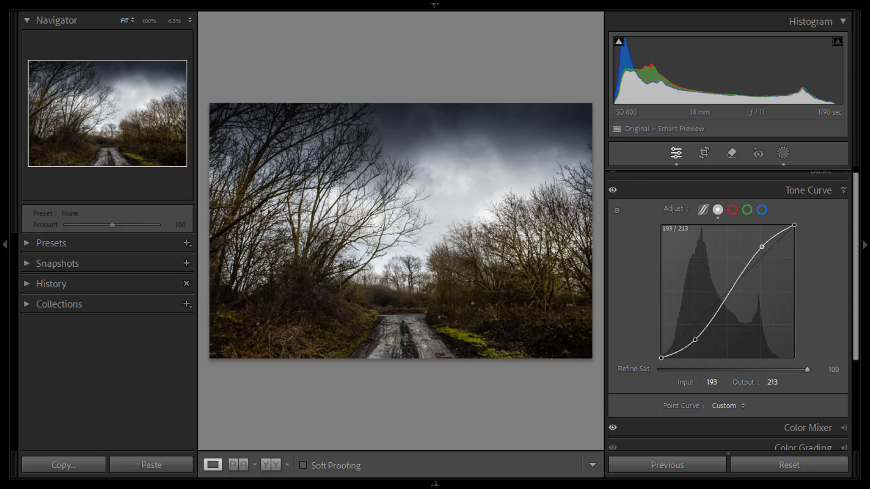
left_click(762, 246)
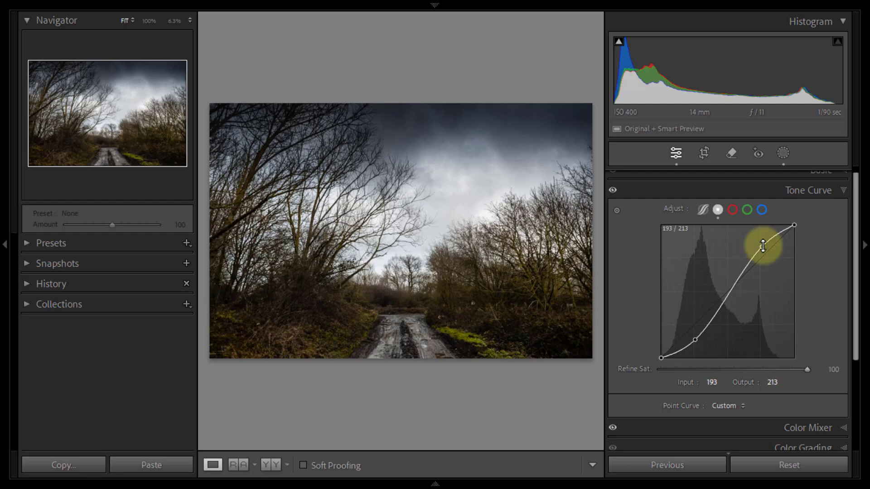
double_click(763, 246)
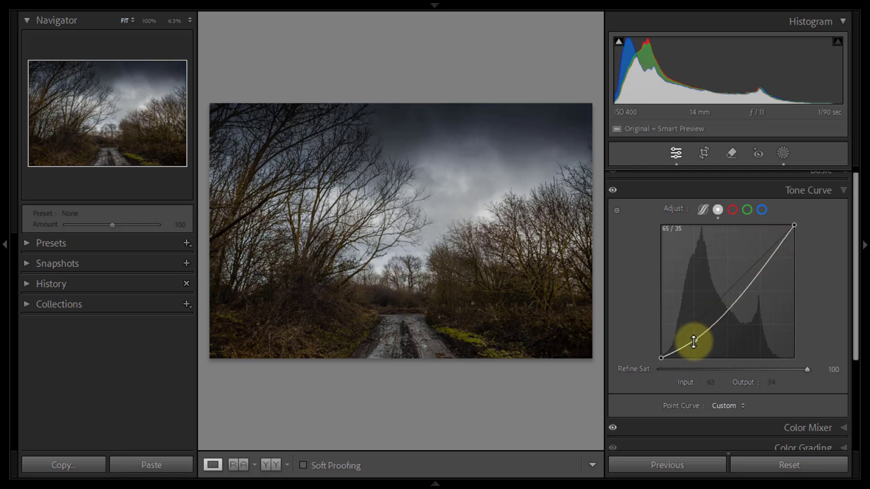
left_click(696, 340)
double_click(695, 340)
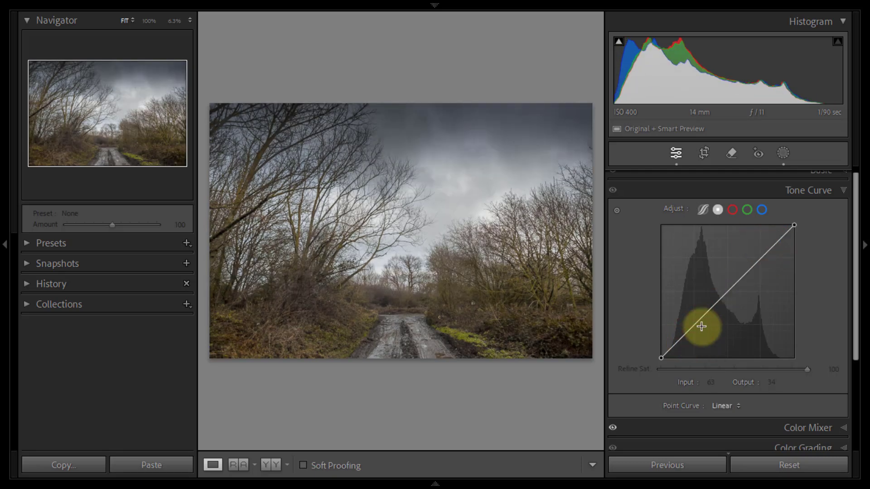
Step: Shape the red channel's tone curve into an S-curve with points at about 66/38 and 184/200
left_click(733, 211)
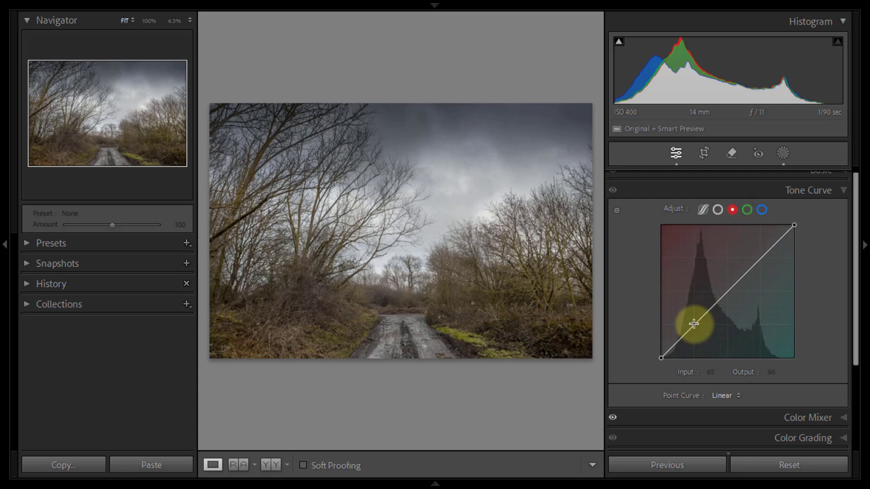
left_click_drag(694, 324, 697, 345)
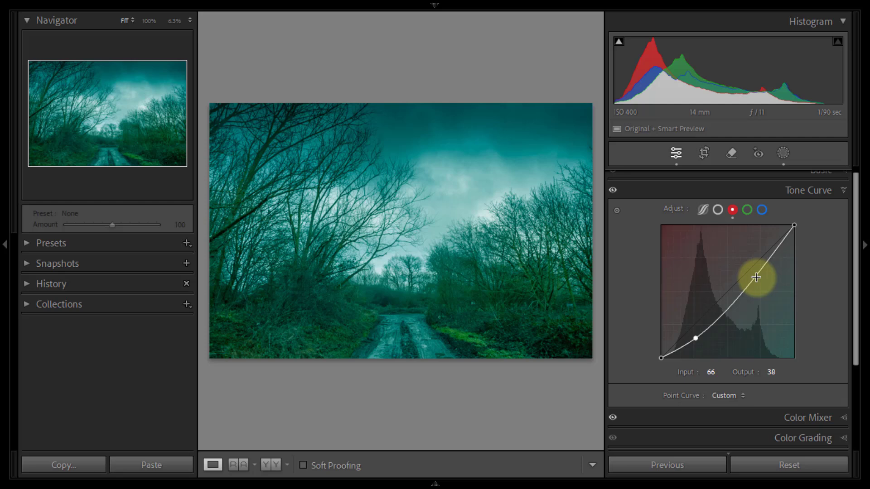
left_click_drag(756, 277, 758, 254)
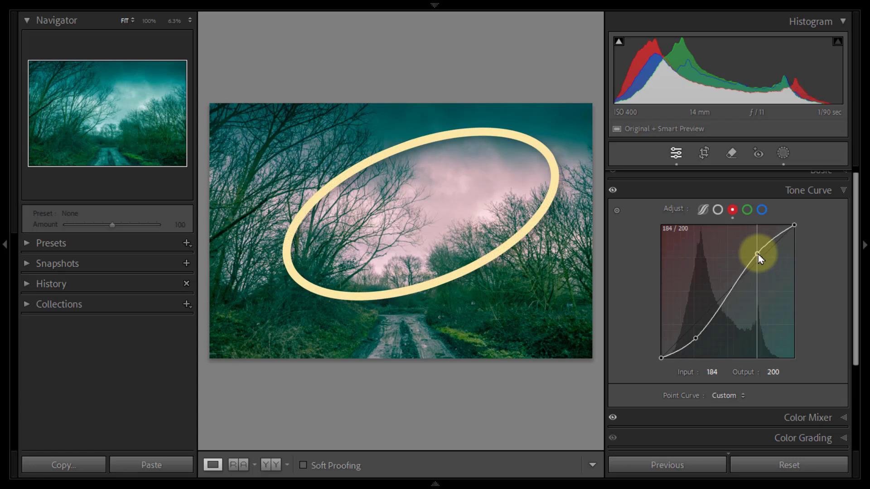
Step: Shape the green channel's tone curve into an S-curve with points at about 69/53 and 193/210
left_click(747, 210)
left_click(696, 324)
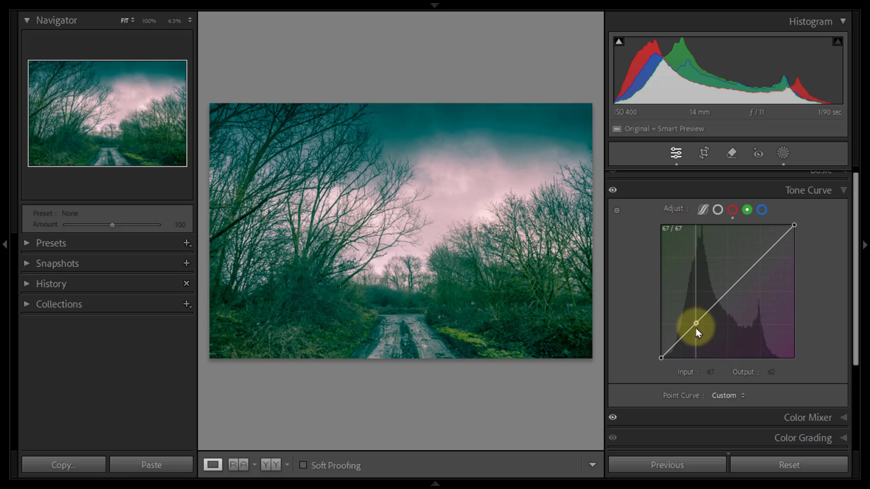
left_click_drag(696, 323, 697, 331)
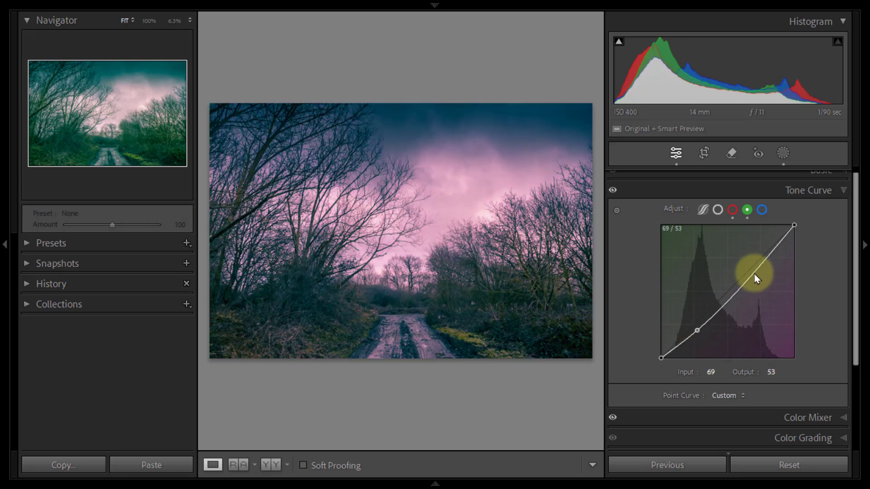
left_click_drag(763, 264, 764, 254)
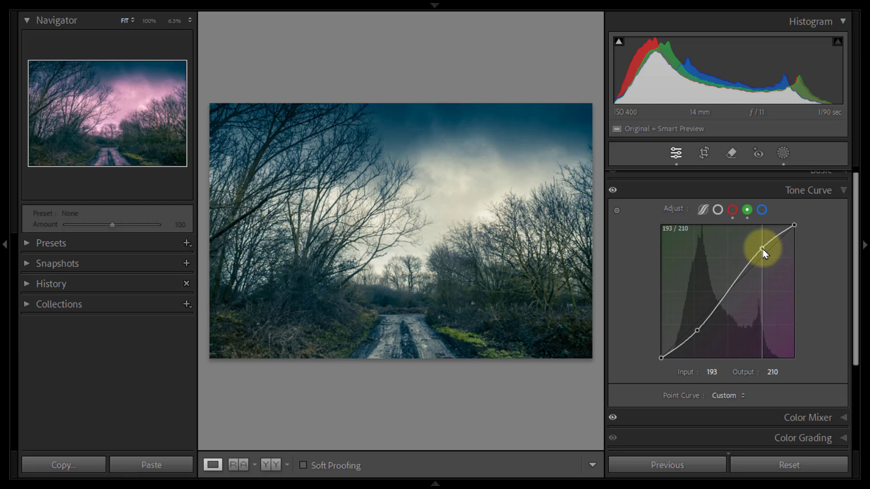
Step: Shape the blue channel's tone curve into an S-curve with points at about 56/29 and 201/223
left_click(762, 210)
left_click_drag(687, 334, 689, 346)
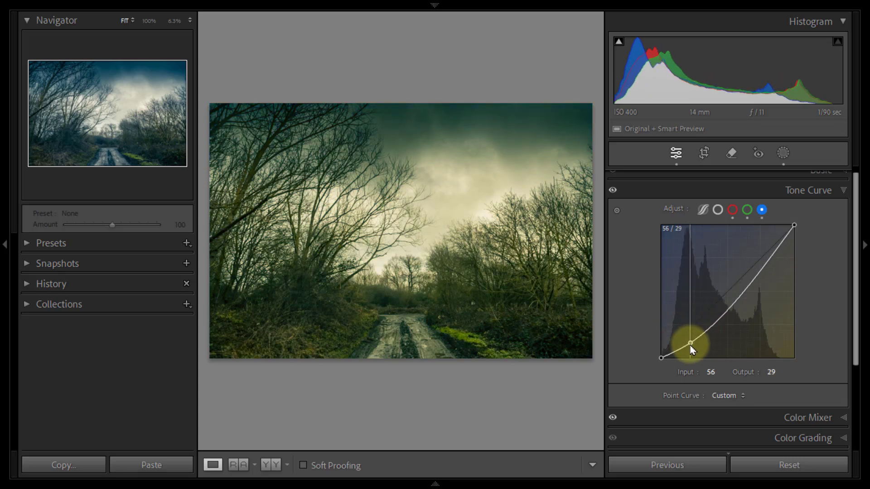
left_click_drag(764, 263, 768, 246)
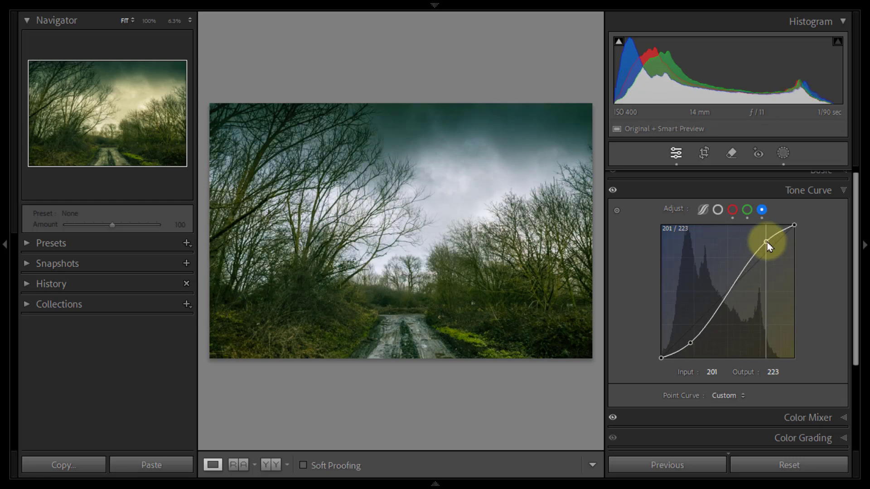
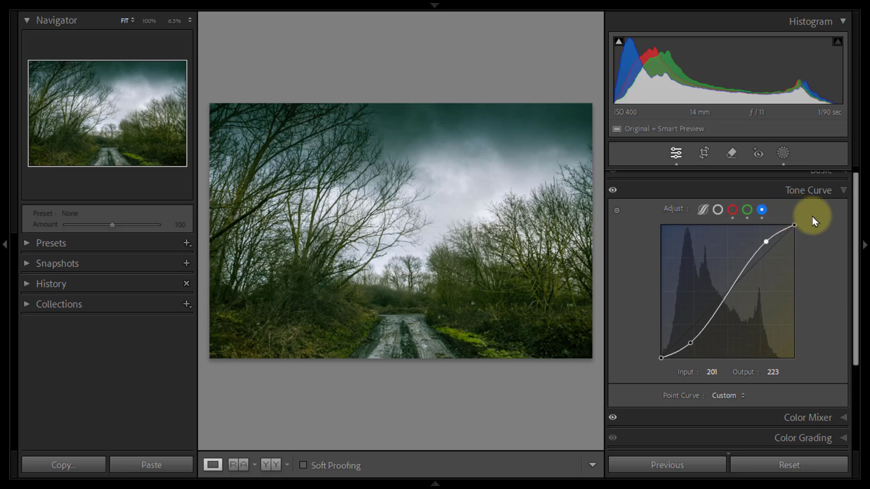
Step: Review the green and red channel curves, and apply the TE Tone curve 1 preset to the photo
left_click(747, 211)
left_click(733, 210)
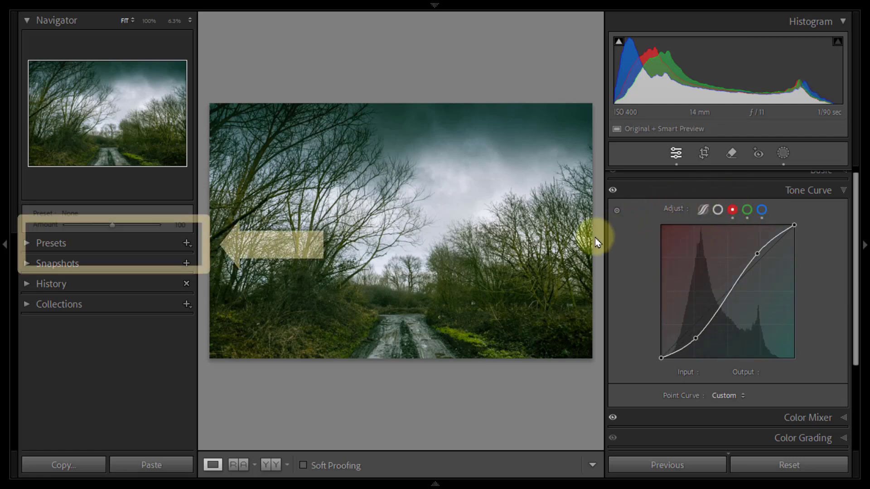
left_click(26, 245)
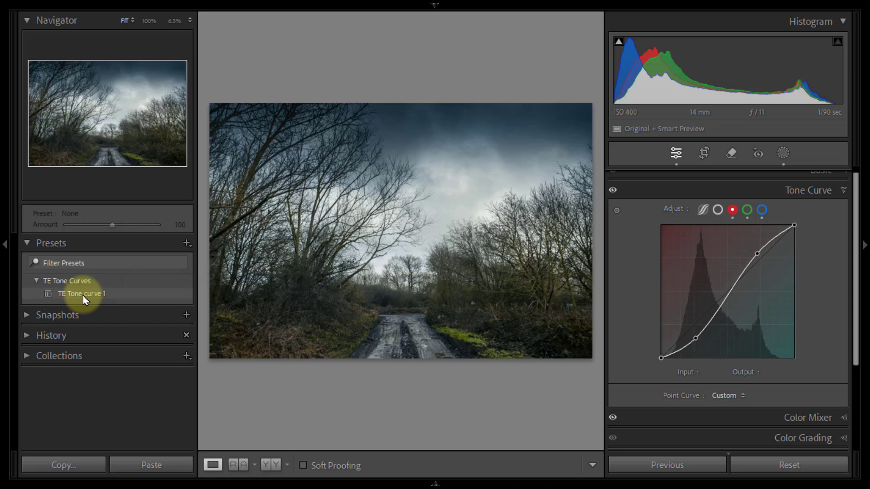
left_click(182, 299)
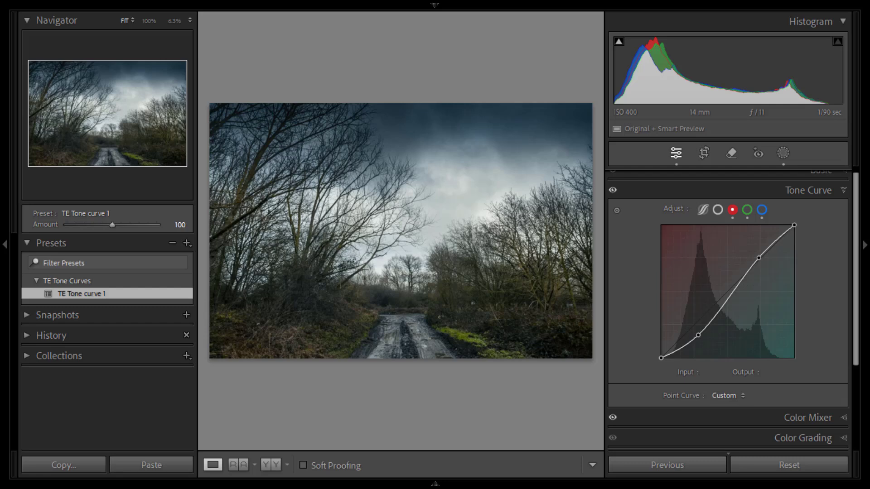
Step: Fade the overall point curve by raising its black endpoint to output 25 and lowering its white endpoint to output 232
left_click(718, 211)
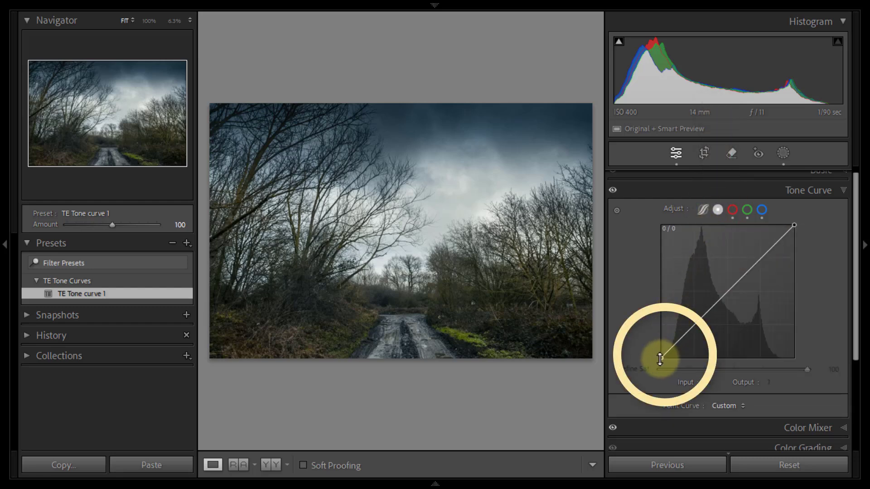
left_click_drag(660, 359, 659, 351)
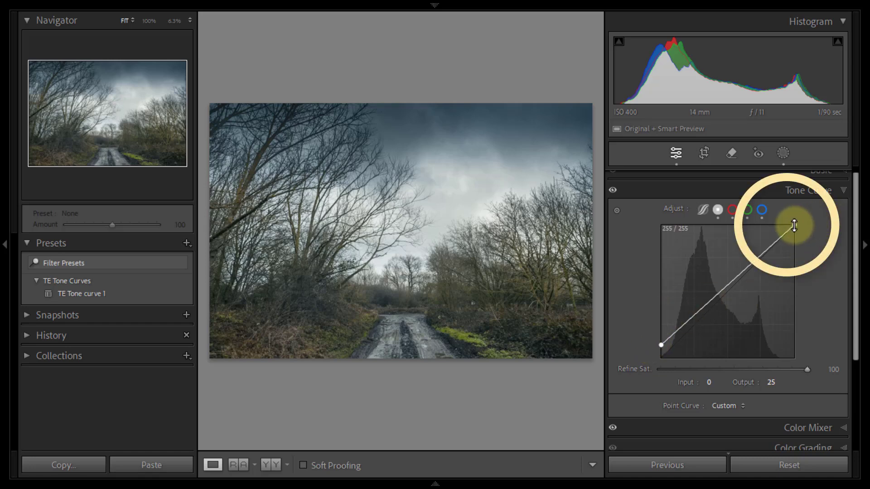
left_click_drag(794, 226, 802, 243)
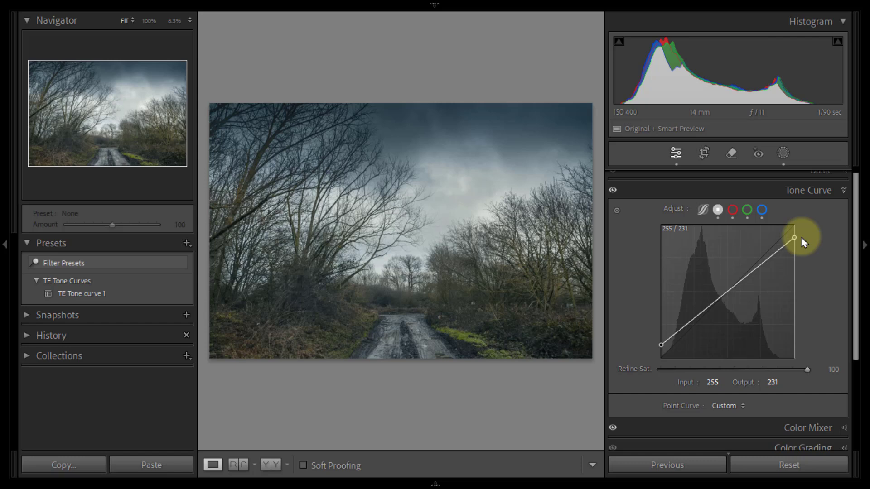
left_click_drag(803, 243, 796, 238)
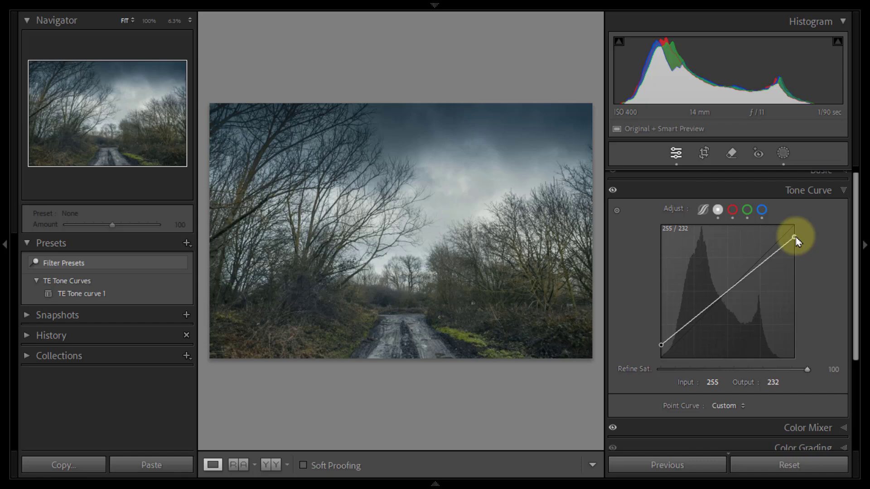
Step: Look at the parametric tone curve, compare the photo with Tone Curve adjustments off and on, and close the Tone Curve settings
left_click(702, 211)
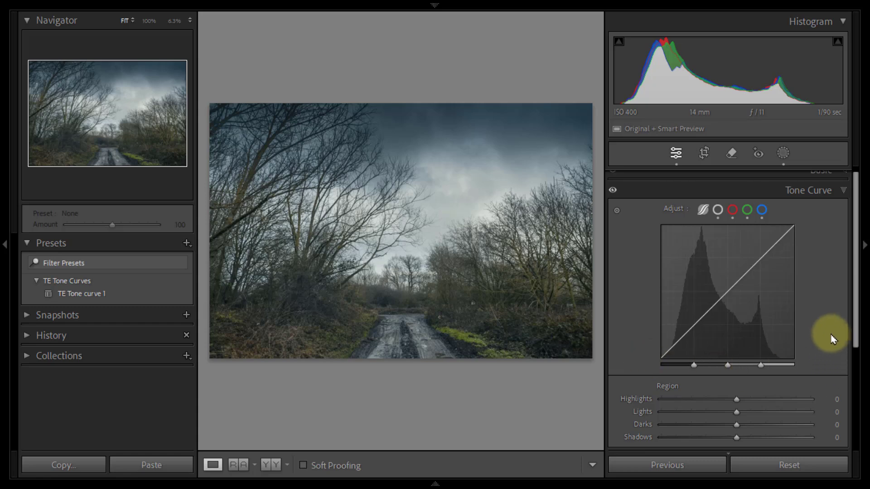
scroll(827, 296, "down", 2)
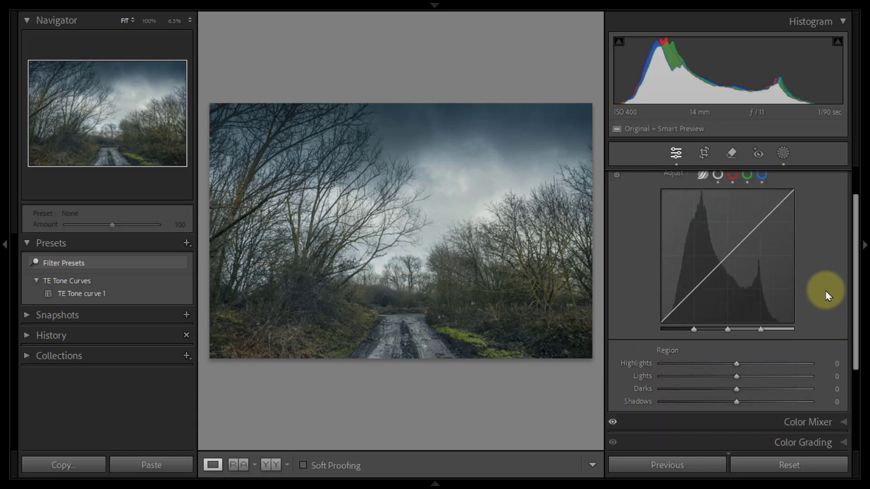
scroll(828, 295, "up", 2)
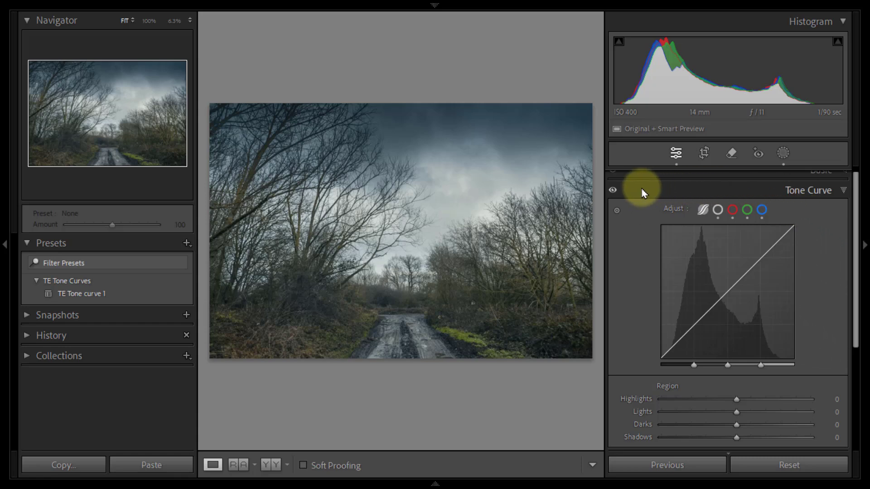
left_click(613, 194)
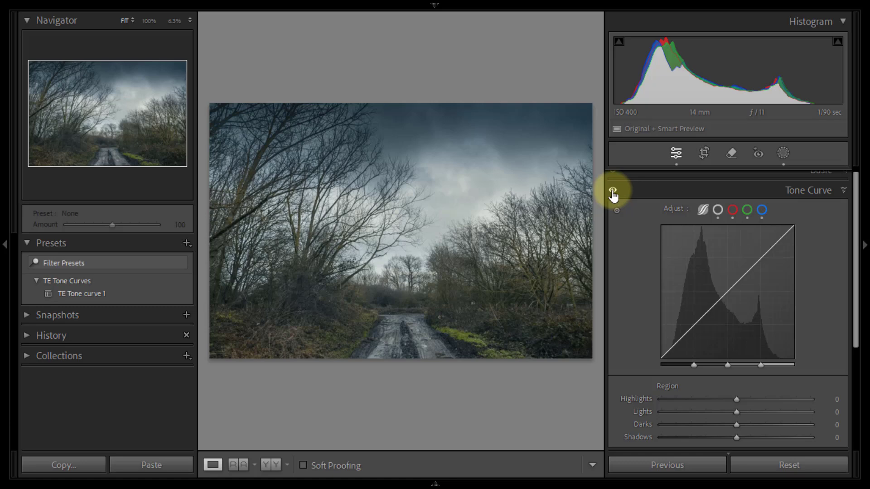
left_click(613, 194)
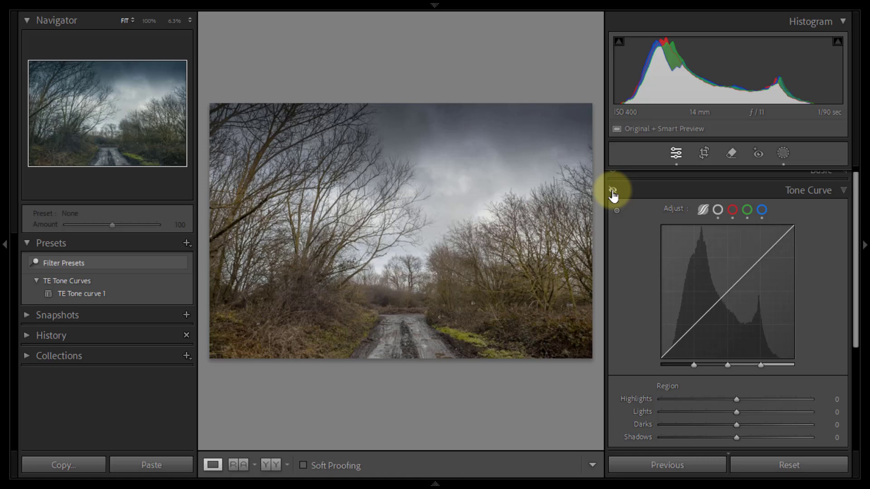
left_click(612, 194)
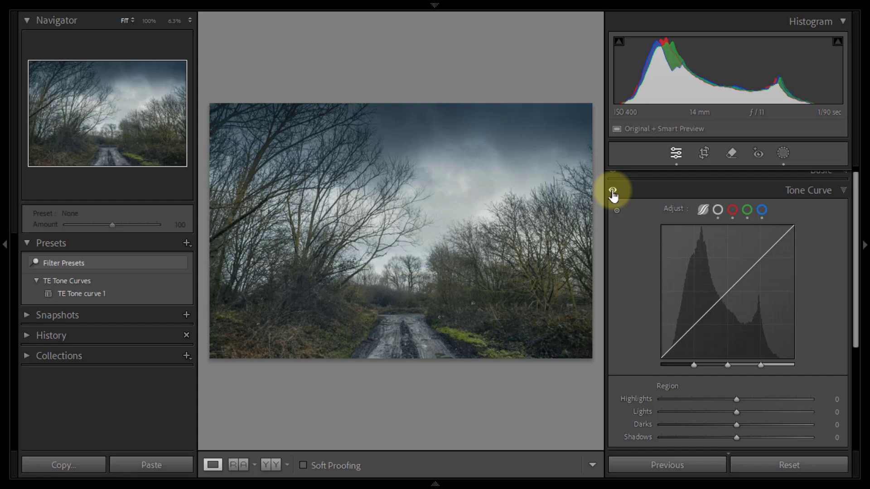
left_click(846, 192)
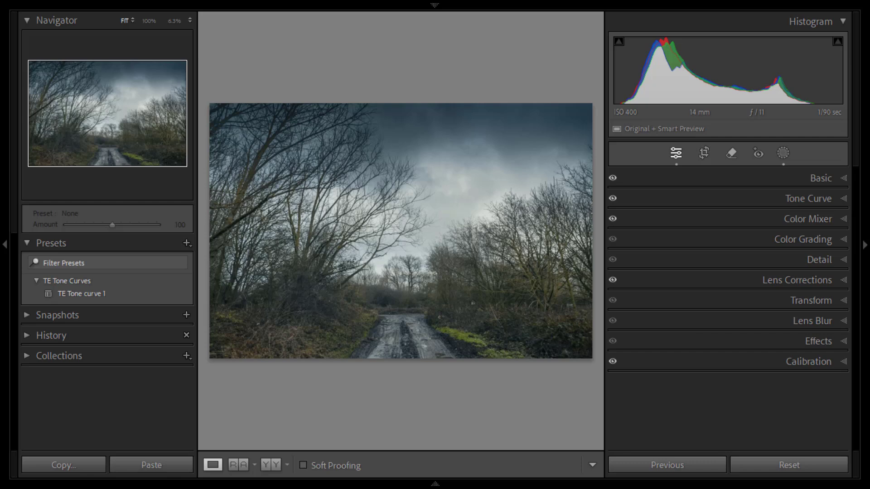
Step: Tint the Color Grading highlights, choosing hue 52 at full saturation and reducing saturation to 25
left_click(845, 240)
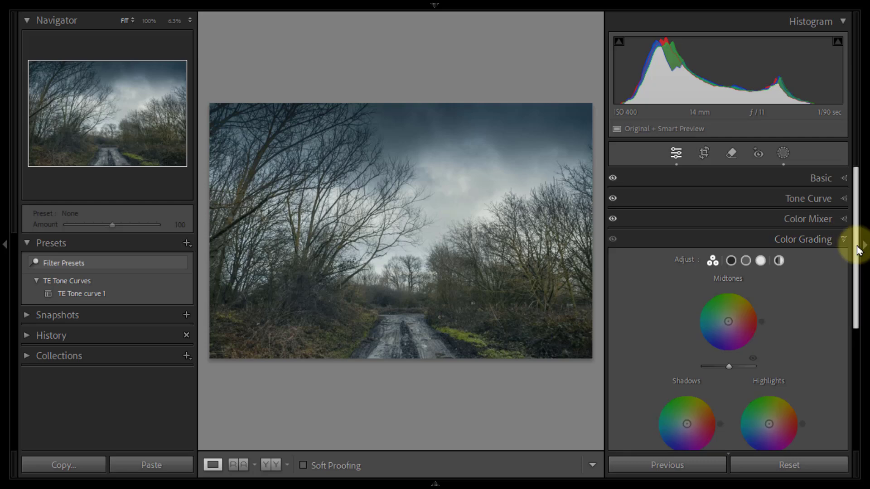
left_click_drag(853, 248, 861, 290)
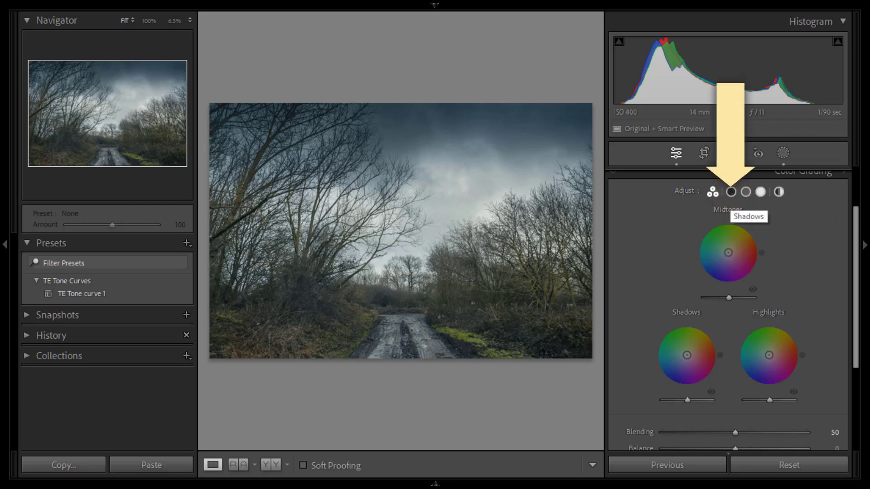
left_click(761, 192)
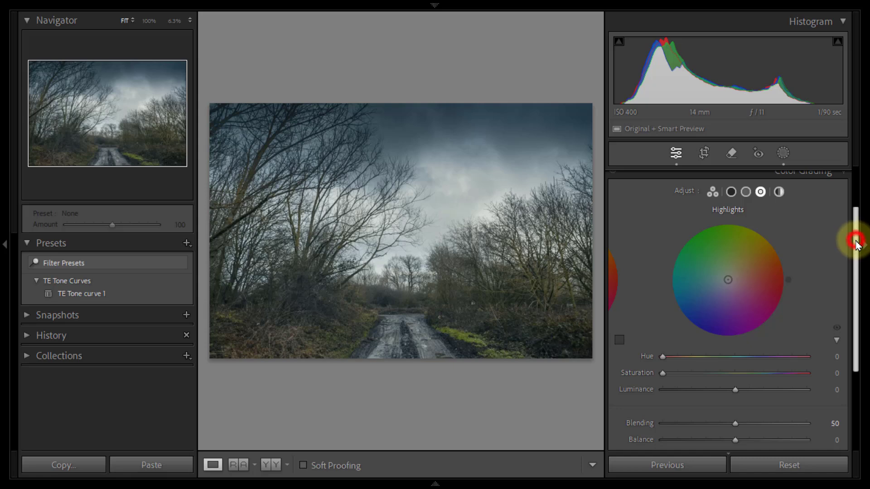
left_click_drag(857, 243, 856, 252)
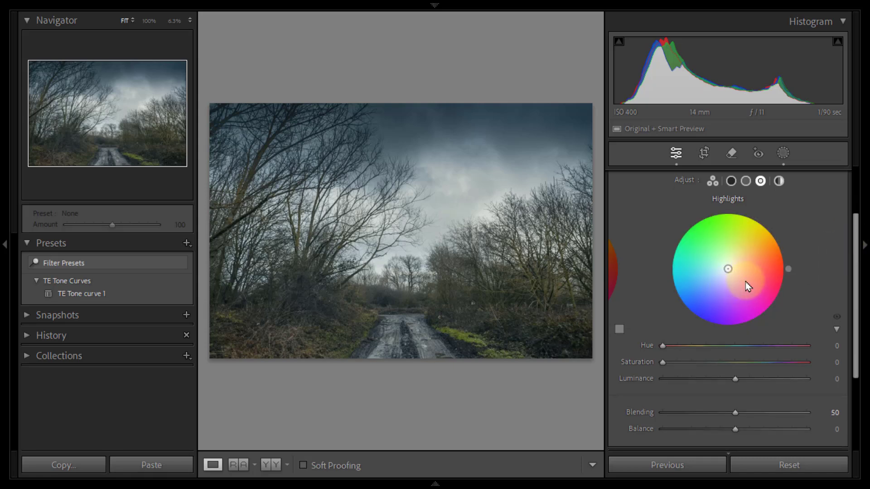
left_click(836, 330)
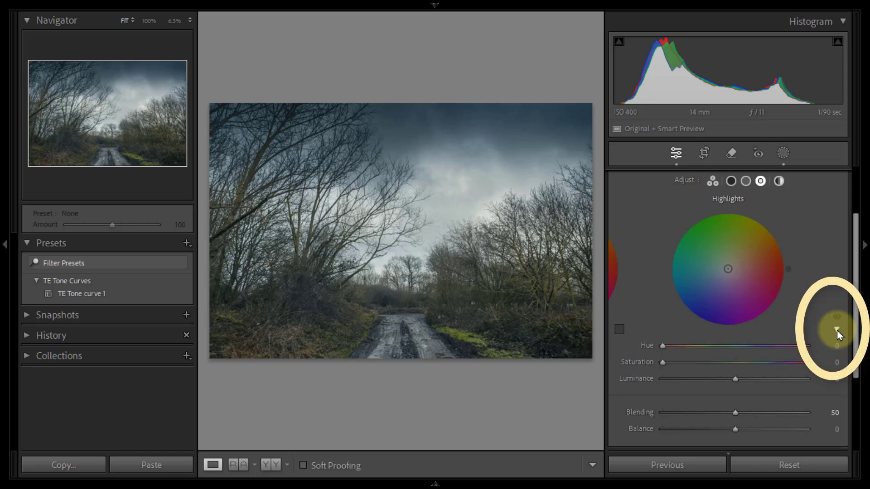
left_click(837, 331)
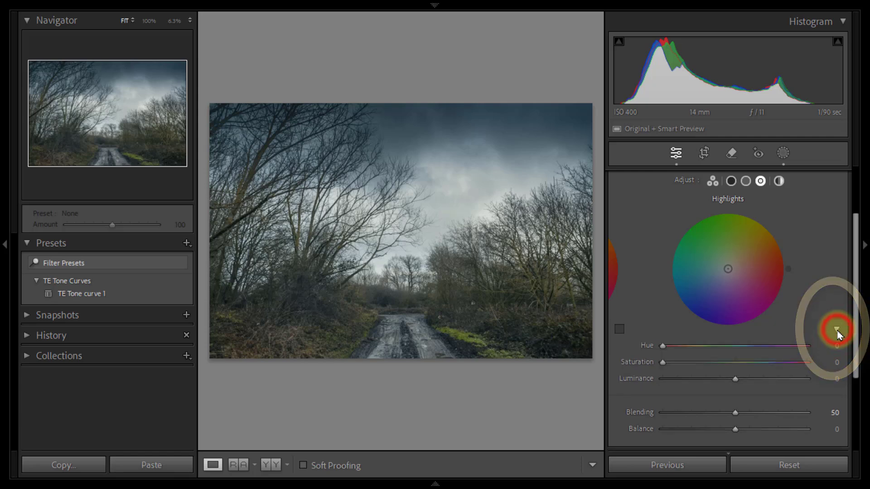
left_click(837, 330)
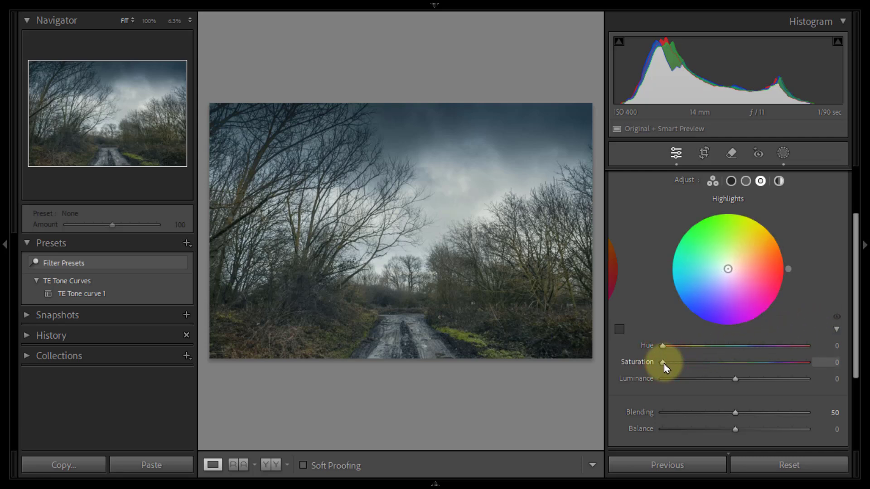
left_click_drag(664, 363, 813, 368)
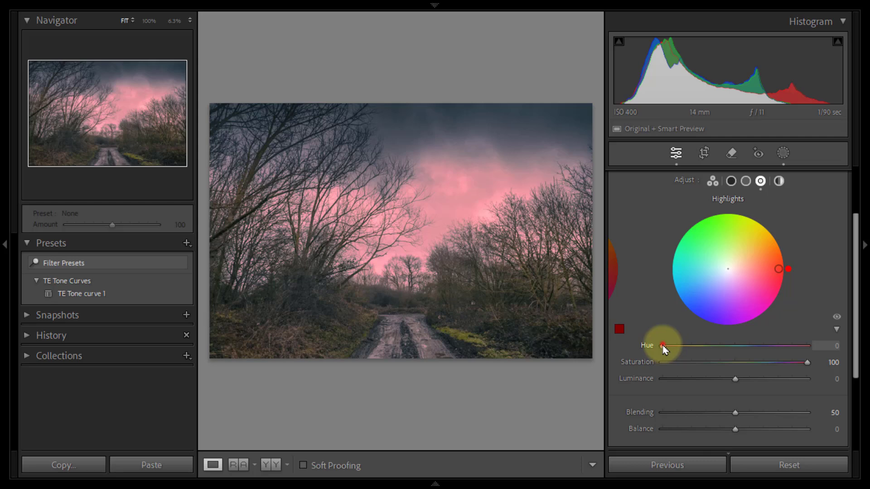
mouse_move(663, 349)
left_mouse_down()
mouse_move(710, 360)
mouse_move(677, 358)
left_mouse_up()
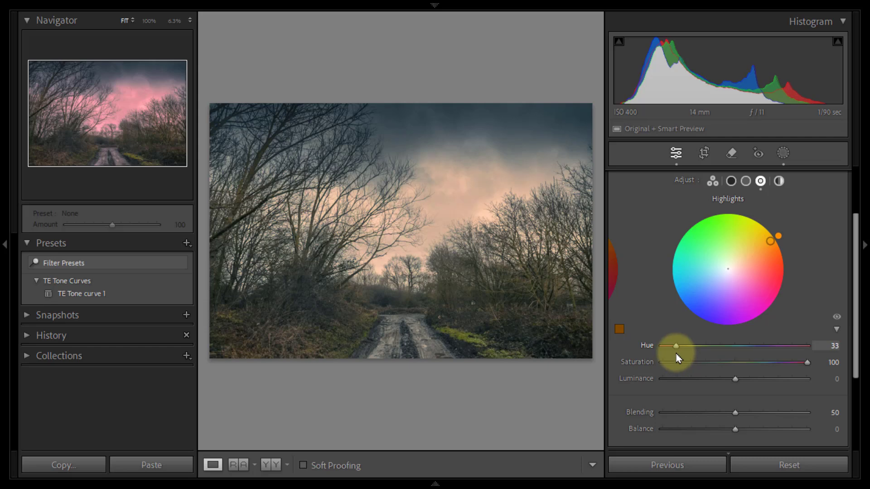
mouse_move(677, 358)
left_mouse_down()
mouse_move(698, 361)
mouse_move(684, 362)
left_mouse_up()
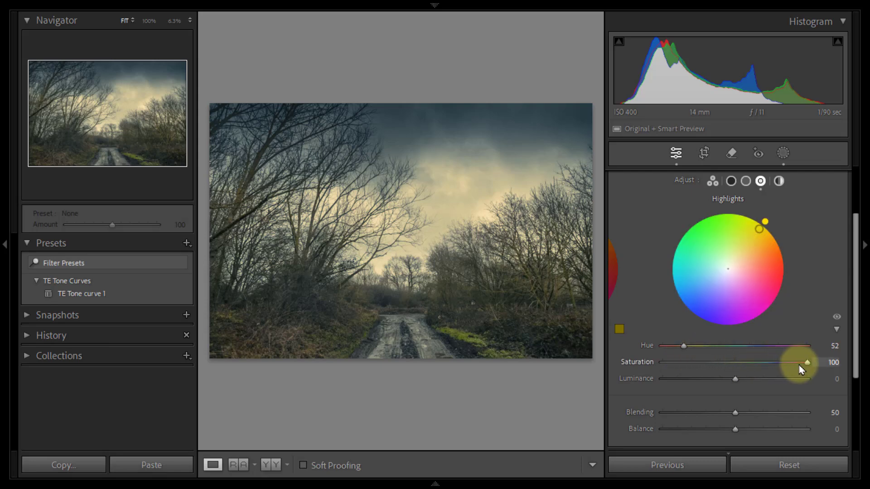
left_click_drag(806, 363, 663, 370)
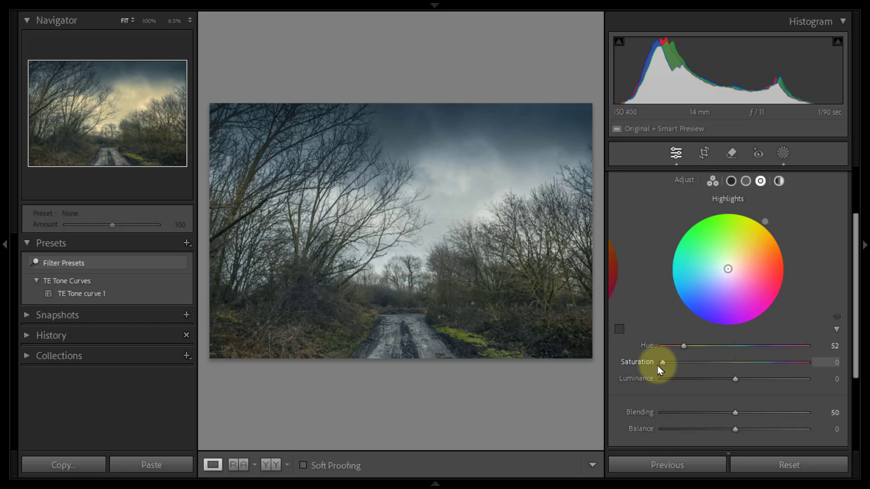
mouse_move(658, 367)
left_mouse_down()
mouse_move(728, 372)
mouse_move(665, 368)
mouse_move(700, 369)
left_mouse_up()
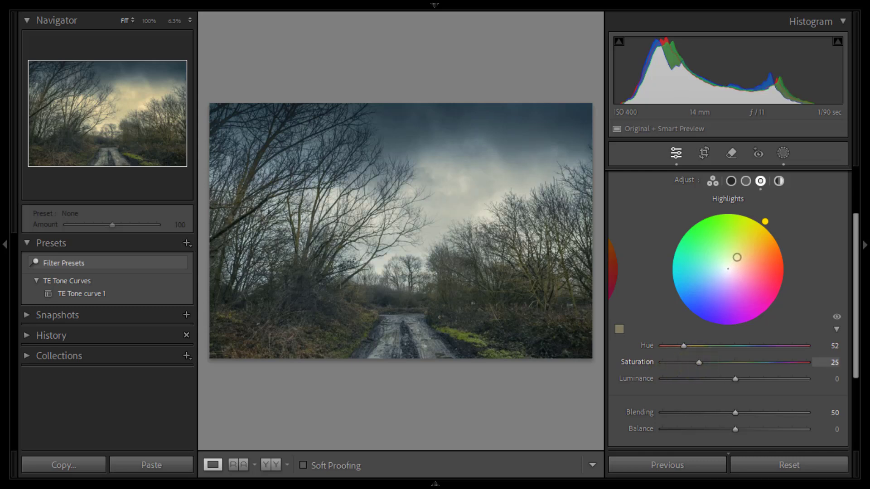
Step: Compare the photo with the Color Grading adjustments switched off and on
left_click_drag(854, 291, 855, 262)
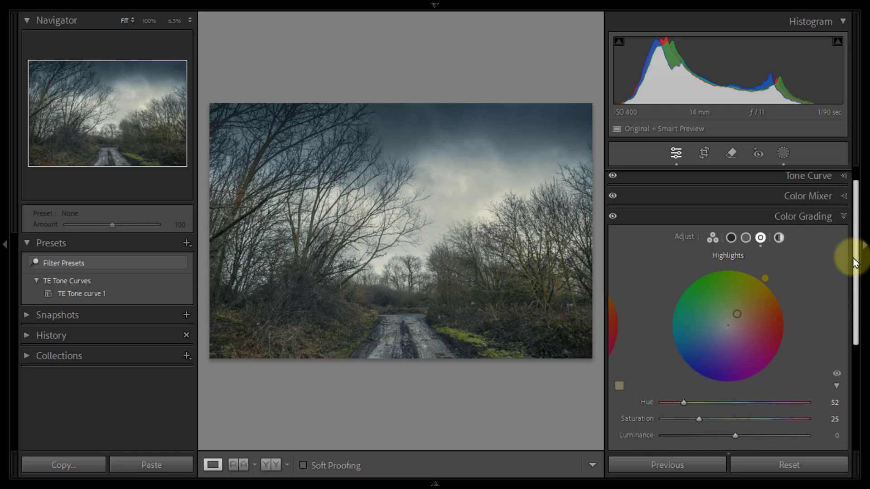
left_click(613, 217)
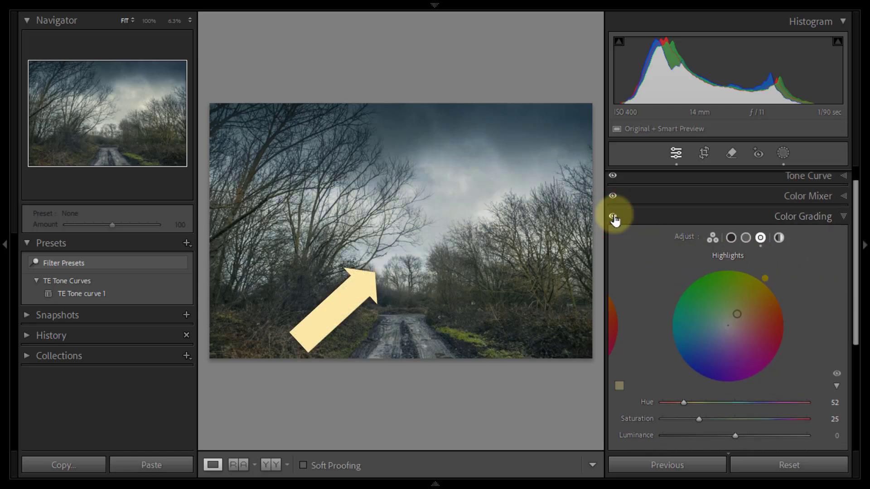
left_click(613, 217)
left_click(614, 217)
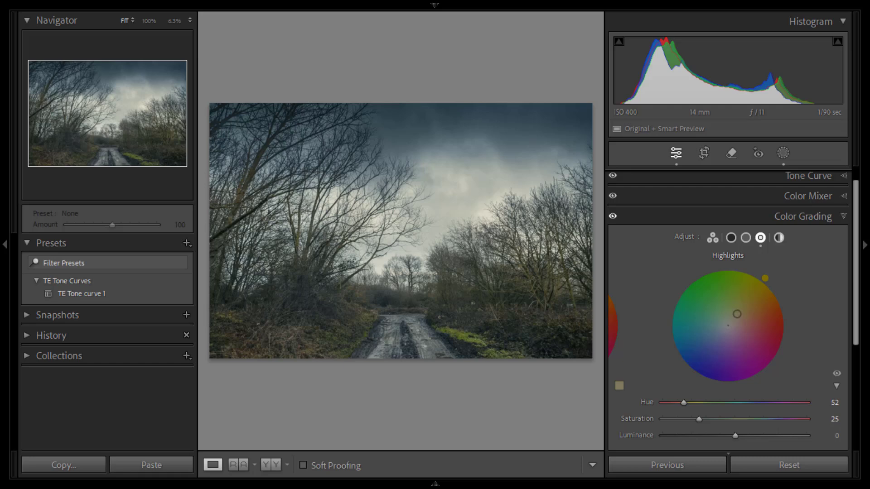
Step: Tint the Color Grading midtones, choosing hue 238 at full saturation and setting saturation to 63
left_click(746, 239)
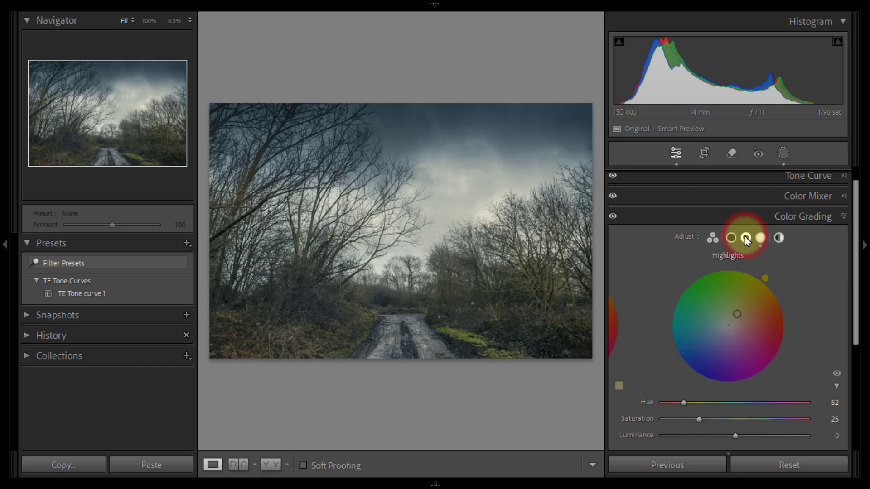
left_click_drag(853, 287, 857, 352)
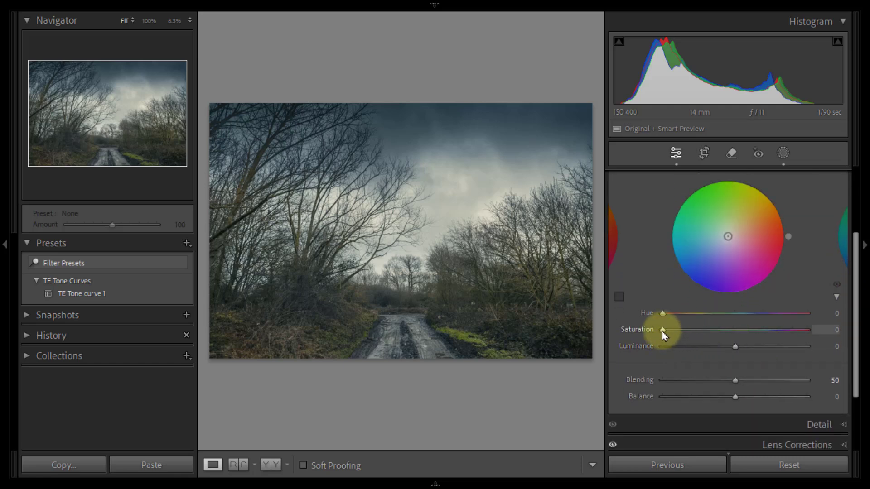
left_click_drag(661, 330, 810, 339)
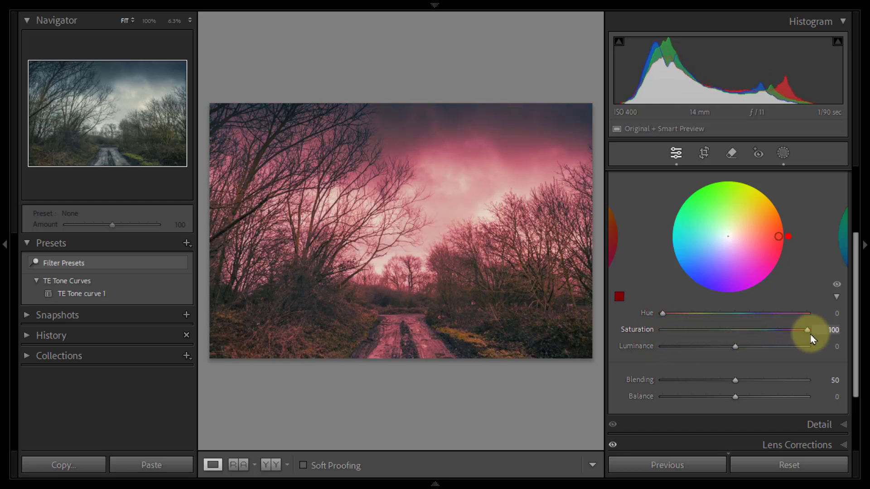
left_click(662, 314)
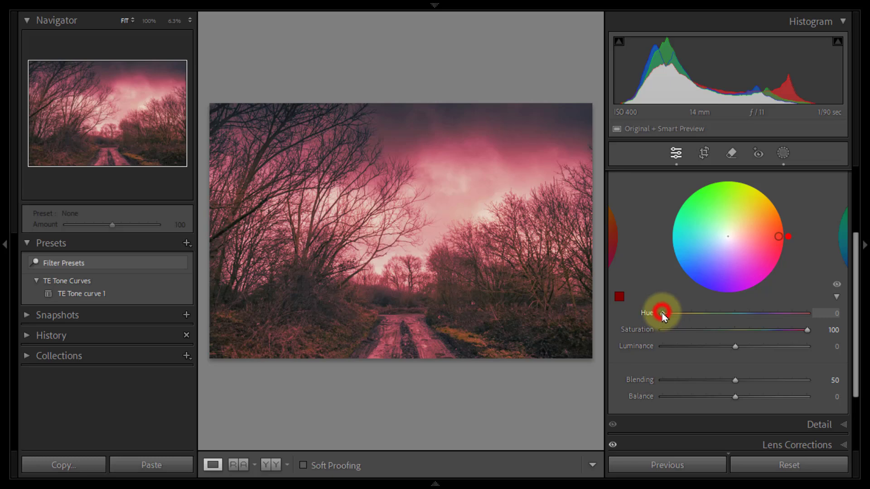
left_click_drag(662, 314, 758, 318)
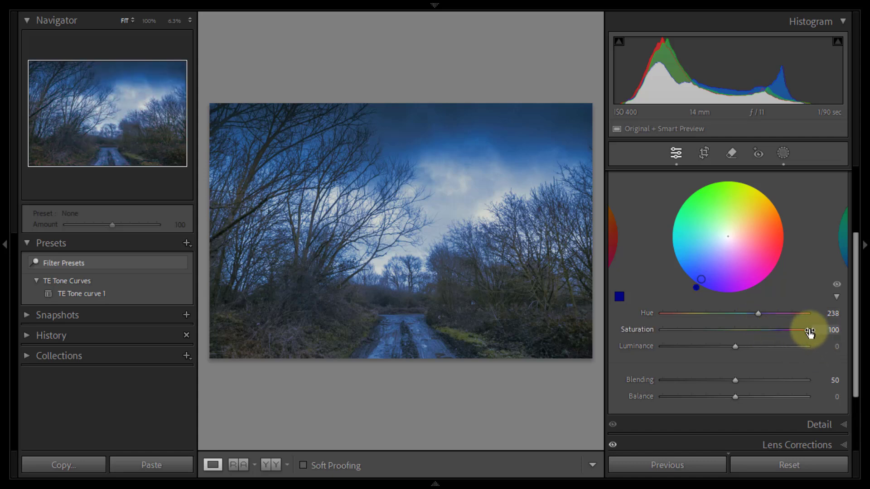
left_click_drag(807, 330, 659, 333)
left_click_drag(664, 333, 754, 335)
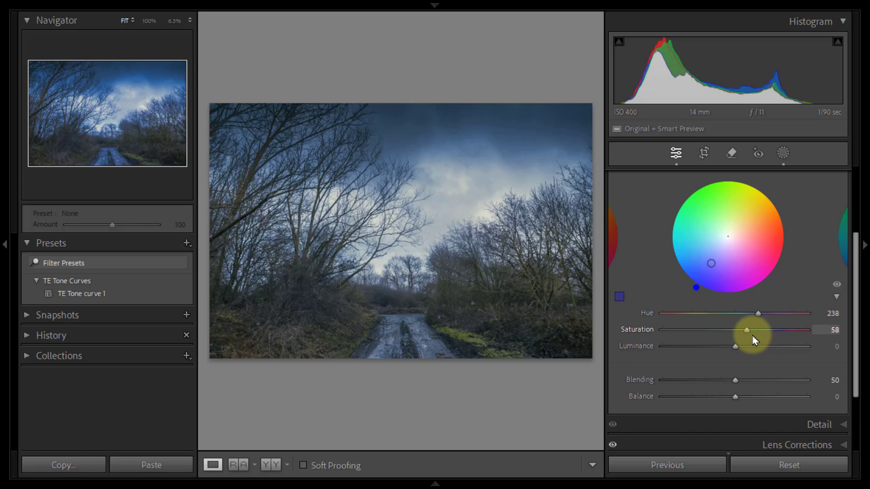
Step: Try hue 59 with saturation 25 on the Color Grading midtones, and settle on hue 238 with saturation 5
left_click(687, 315)
left_click_drag(753, 331, 726, 328)
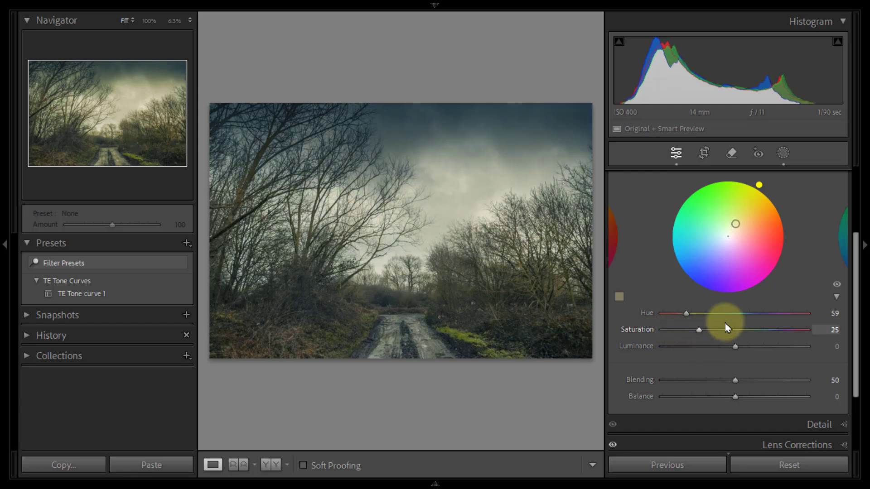
left_click(754, 314)
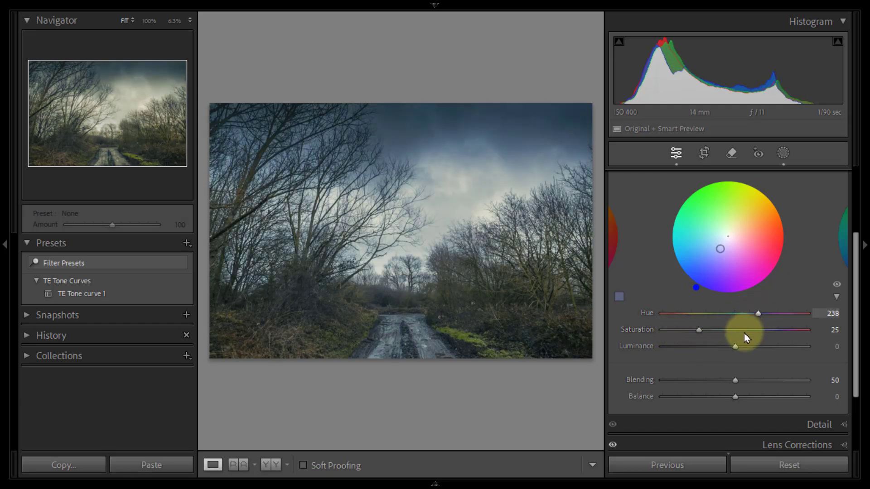
left_click_drag(699, 329, 671, 334)
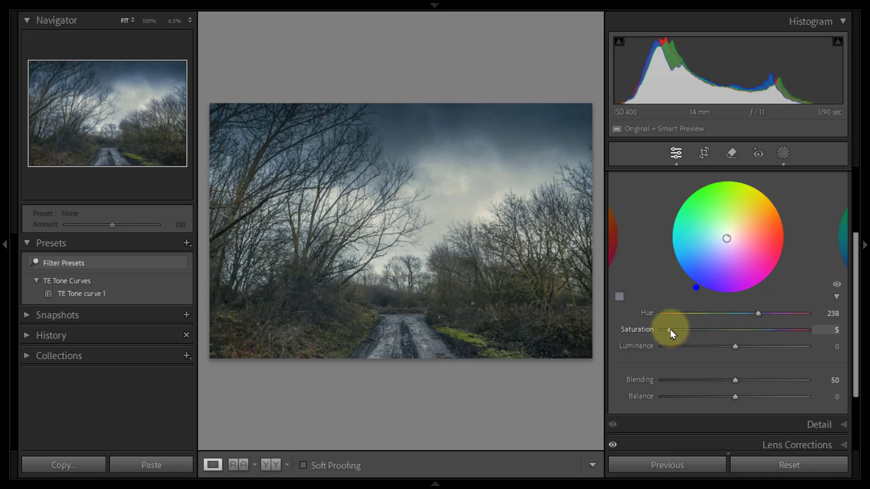
Step: Tint the Color Grading shadows, choosing hue 236 at full saturation and reducing saturation to 5
scroll(812, 254, "up", 2)
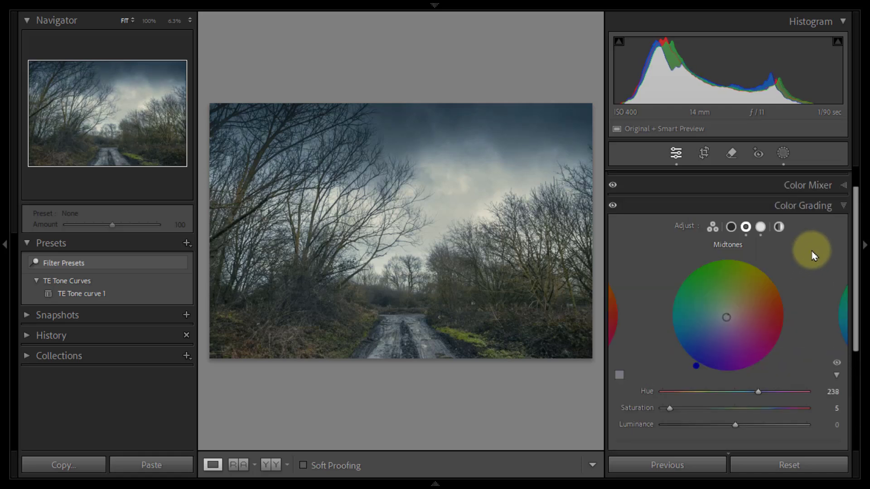
left_click(731, 227)
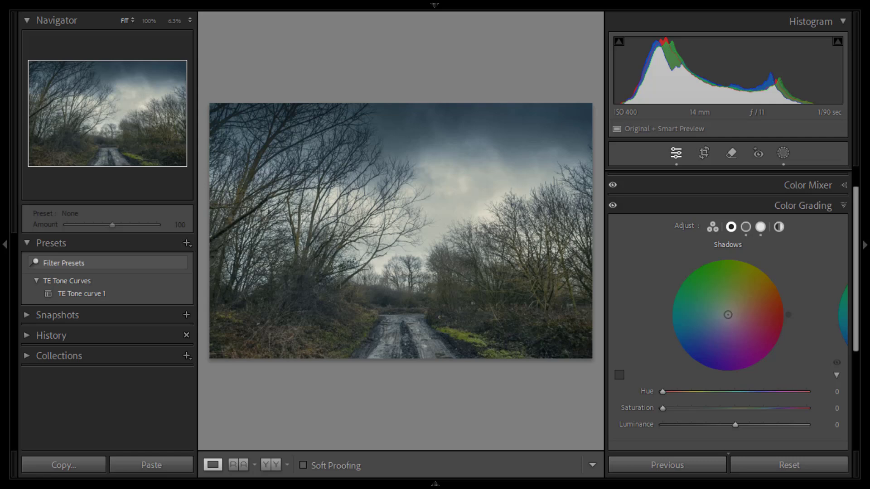
left_click_drag(662, 408, 814, 417)
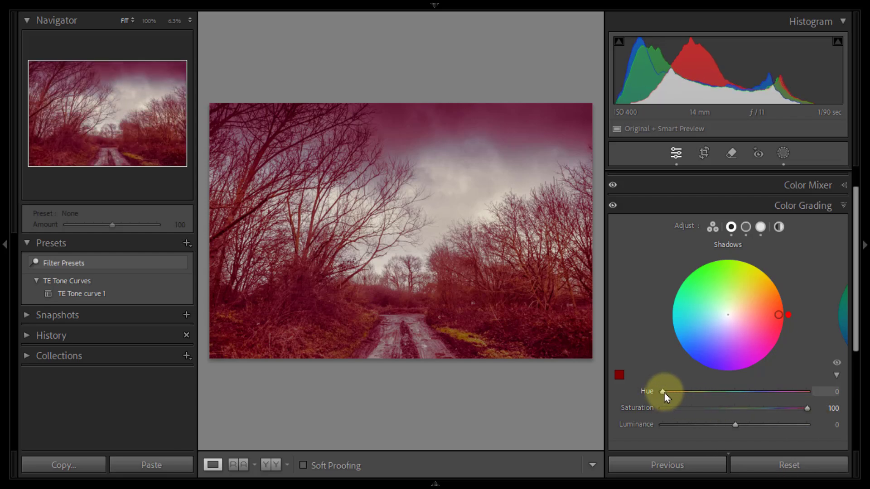
mouse_move(664, 393)
left_mouse_down()
mouse_move(744, 399)
mouse_move(779, 412)
mouse_move(657, 413)
mouse_move(684, 413)
mouse_move(670, 411)
left_mouse_up()
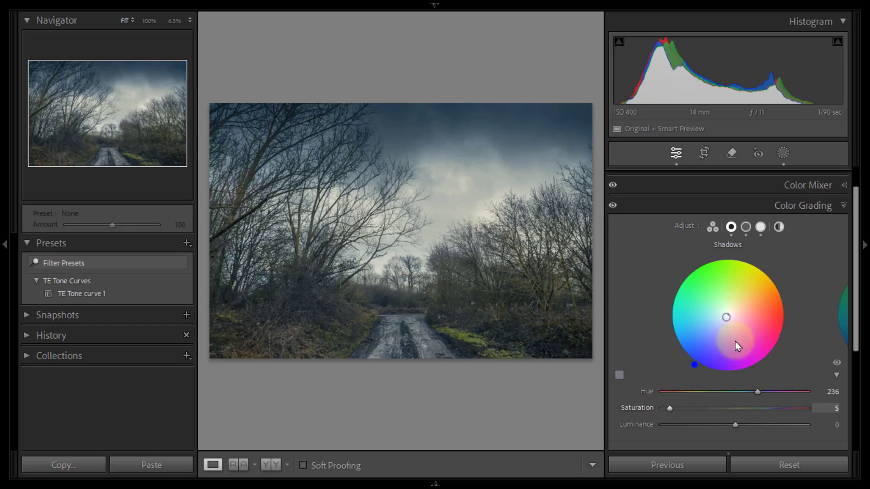
Step: Keep the Color Grading highlights at hue 52 and raise their saturation to 29
left_click(761, 228)
left_click(763, 228)
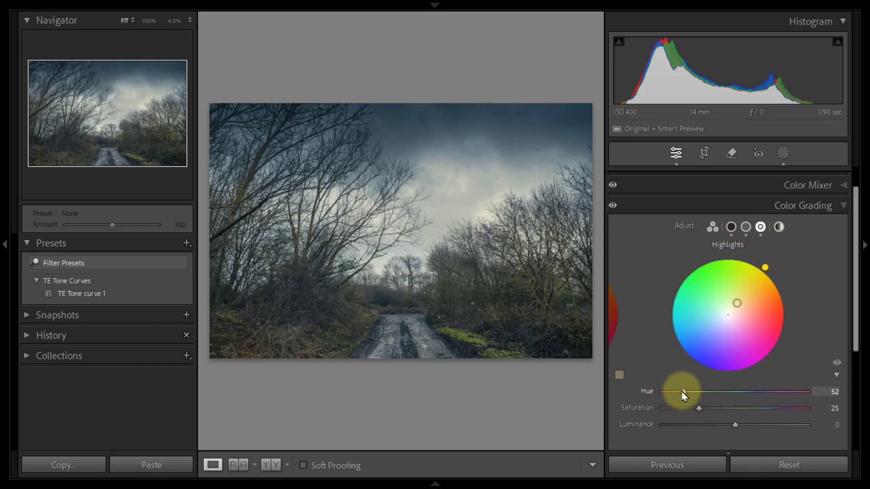
left_click_drag(684, 397, 703, 410)
left_click(699, 410)
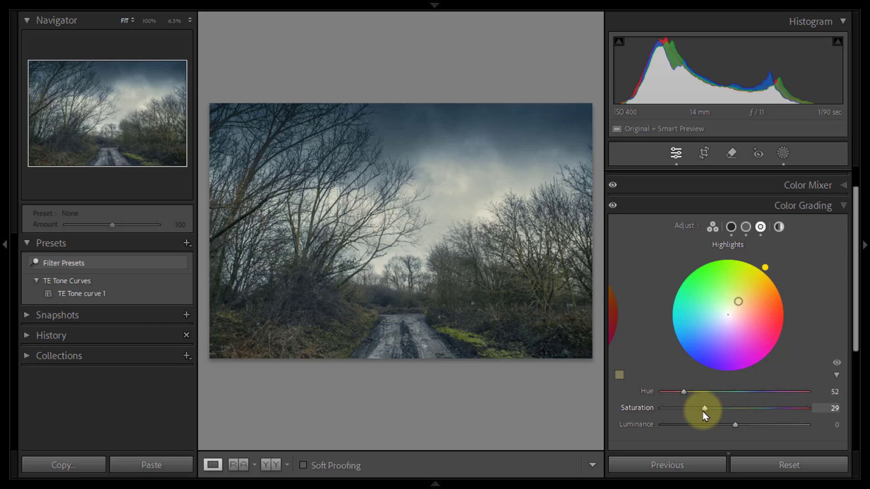
Step: Compare the photo with the tinted shadows, midtones and highlights switched off and on
left_click(613, 206)
left_click(613, 206)
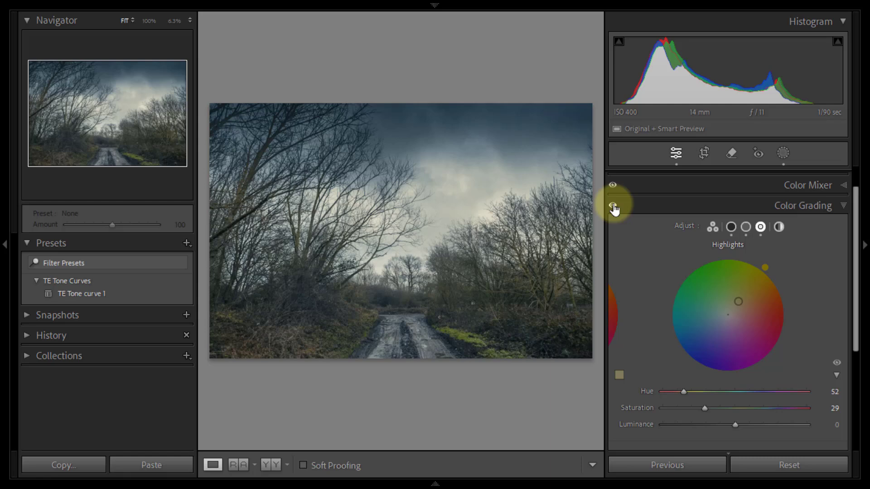
left_click(613, 207)
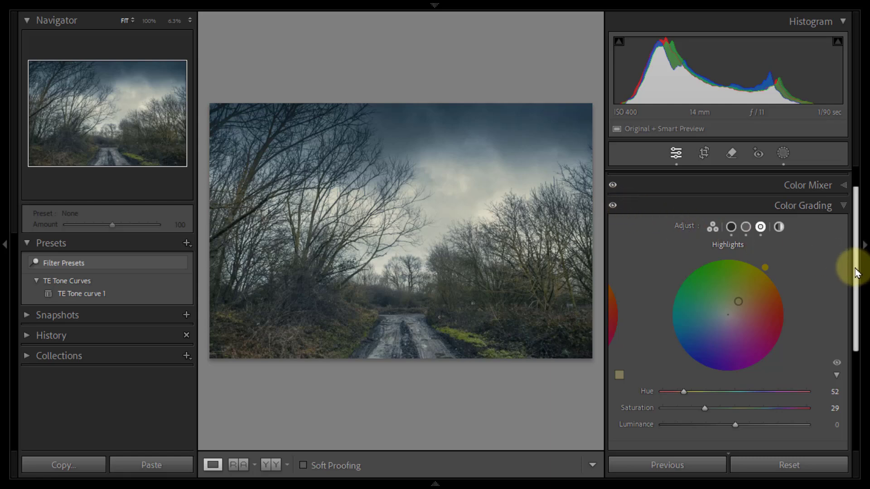
Step: Set the Color Grading Blending to 60
scroll(856, 271, "down", 4)
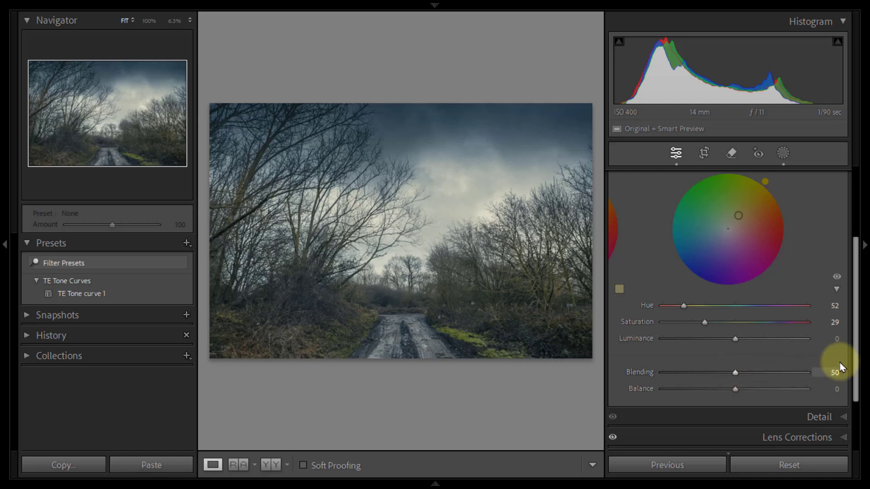
mouse_move(856, 354)
left_mouse_down()
mouse_move(862, 324)
mouse_move(867, 361)
left_mouse_up()
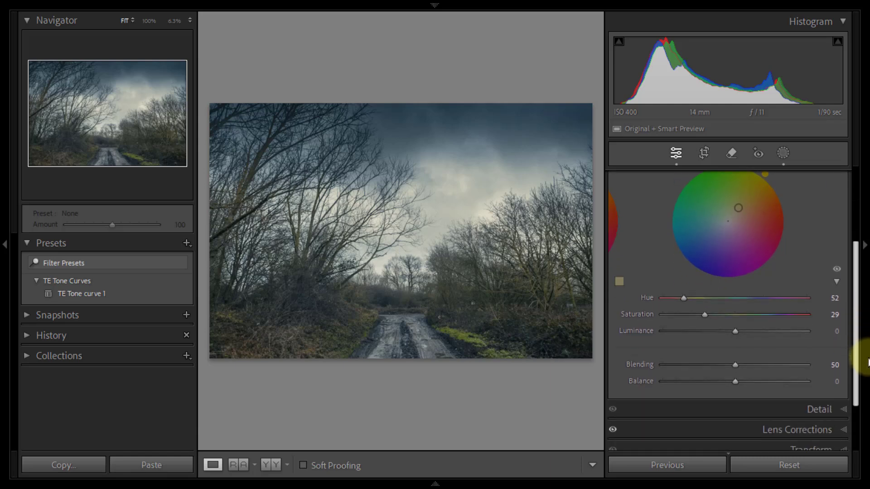
left_click(735, 368)
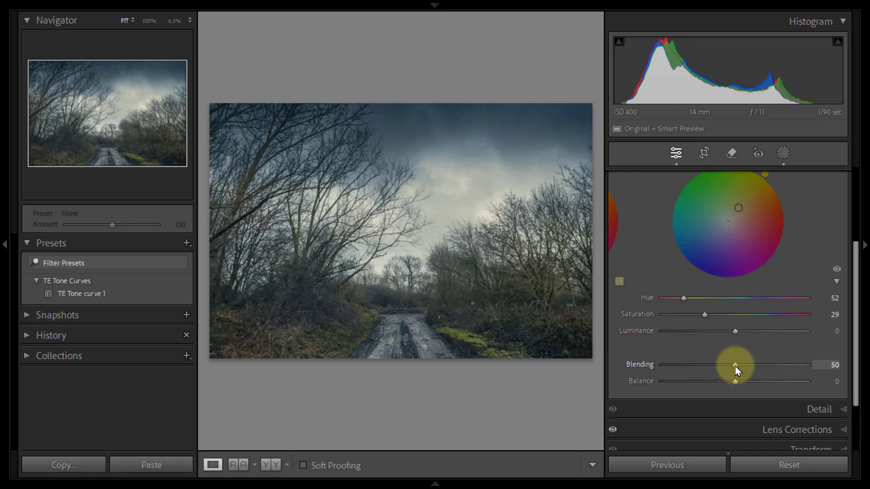
mouse_move(735, 367)
left_mouse_down()
mouse_move(661, 370)
mouse_move(835, 366)
mouse_move(749, 368)
left_mouse_up()
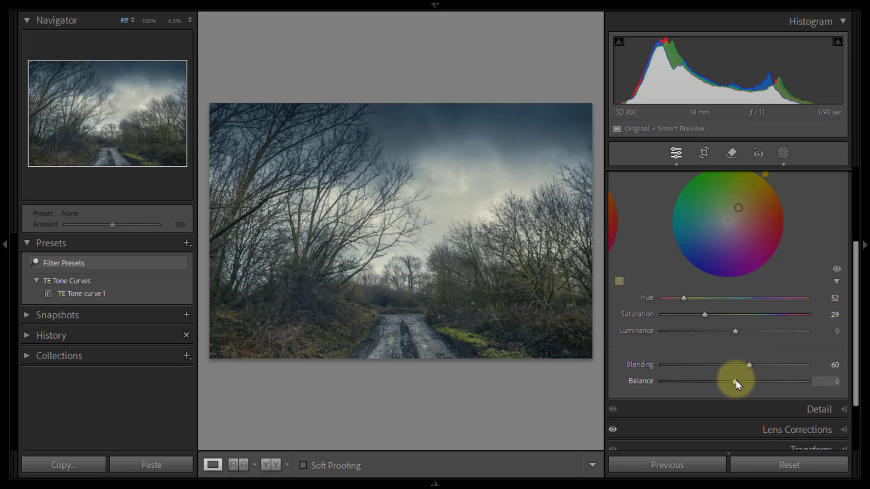
Step: Try the Color Grading Balance at +100 and +10, and return it to 0
left_click_drag(735, 381, 811, 386)
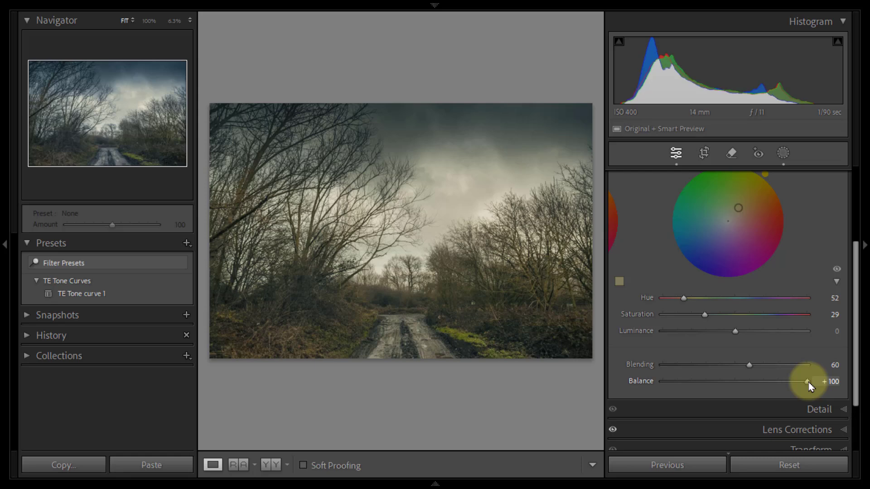
left_click_drag(810, 387, 745, 385)
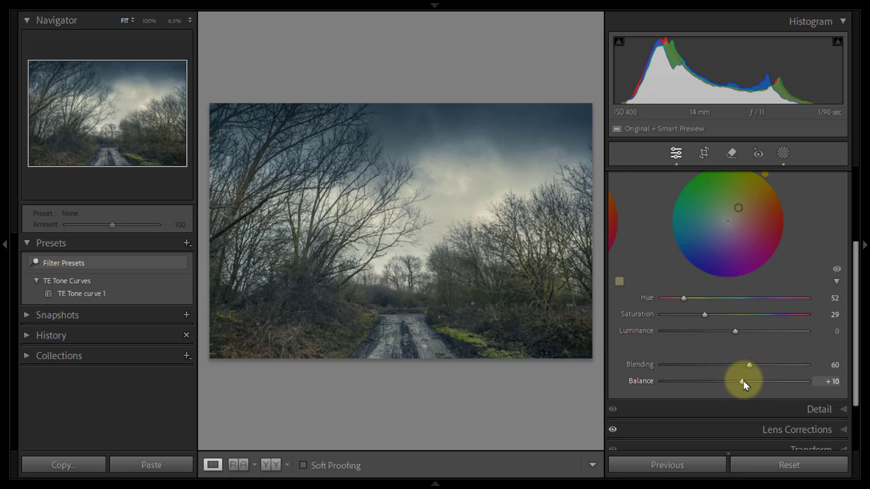
left_click_drag(745, 385, 739, 387)
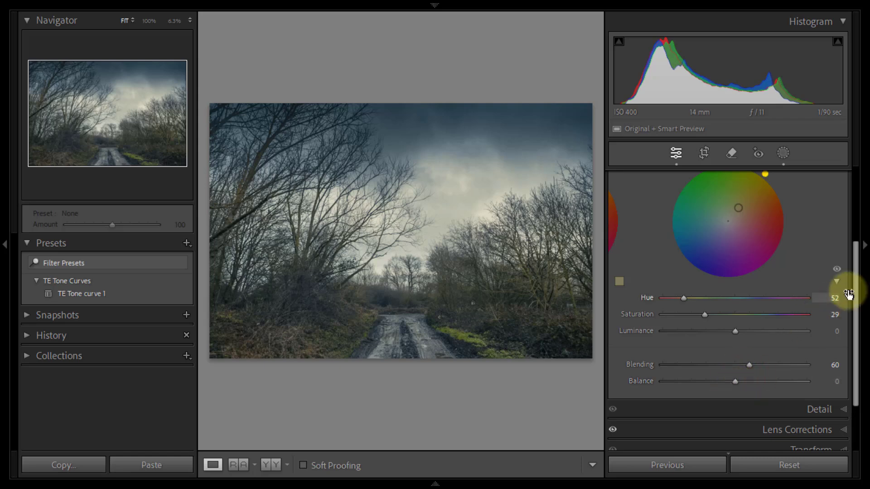
Step: Compare the photo with and without the Color Grading adjustments, and close the Color Grading settings
left_click_drag(855, 285, 855, 228)
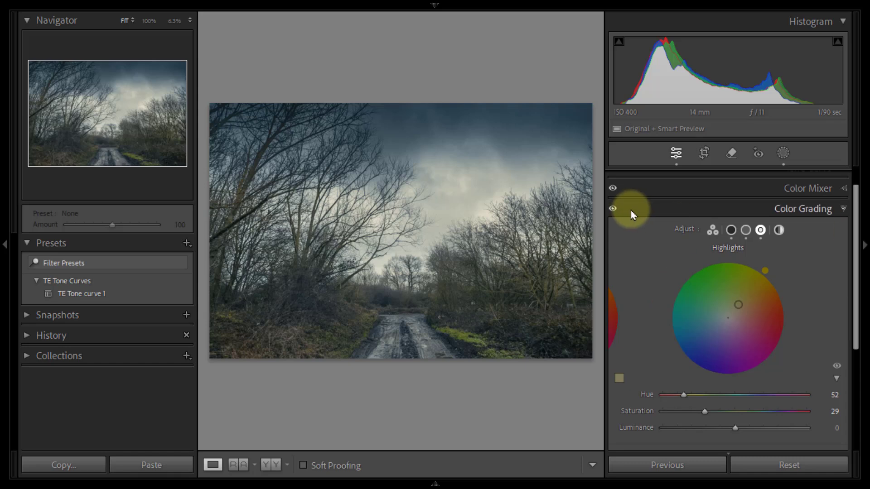
left_click(614, 209)
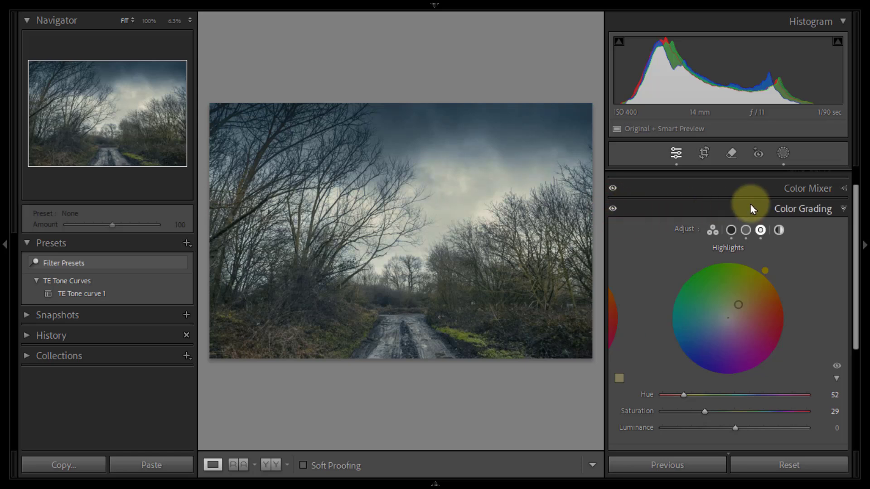
left_click(843, 210)
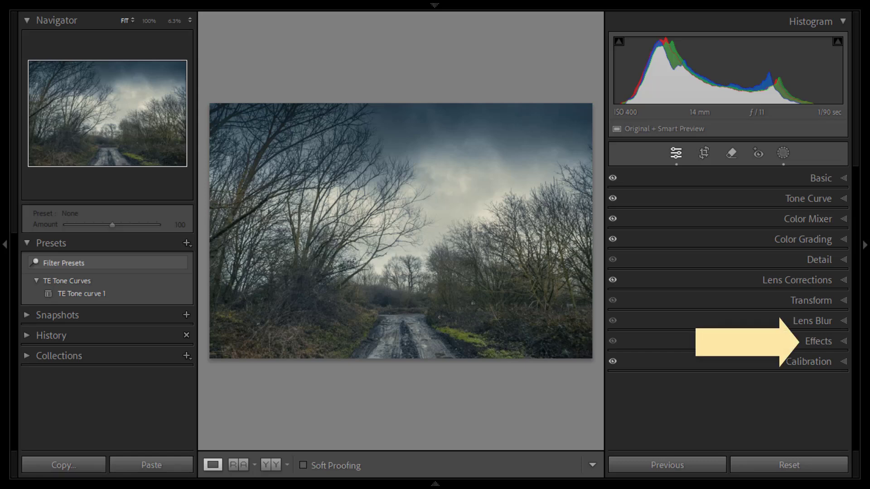
Step: Add a dark post-crop vignette in Effects with Amount -85, Midpoint 22 and Feather 95
left_click(838, 342)
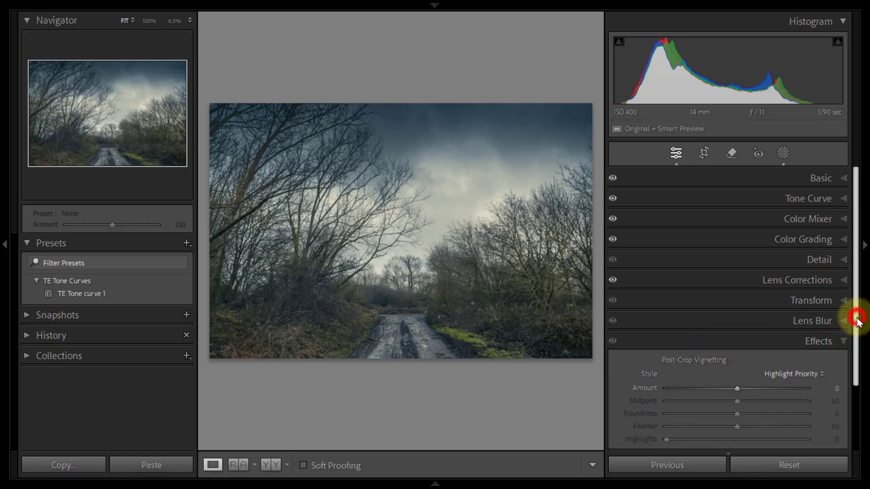
left_click_drag(858, 319, 855, 407)
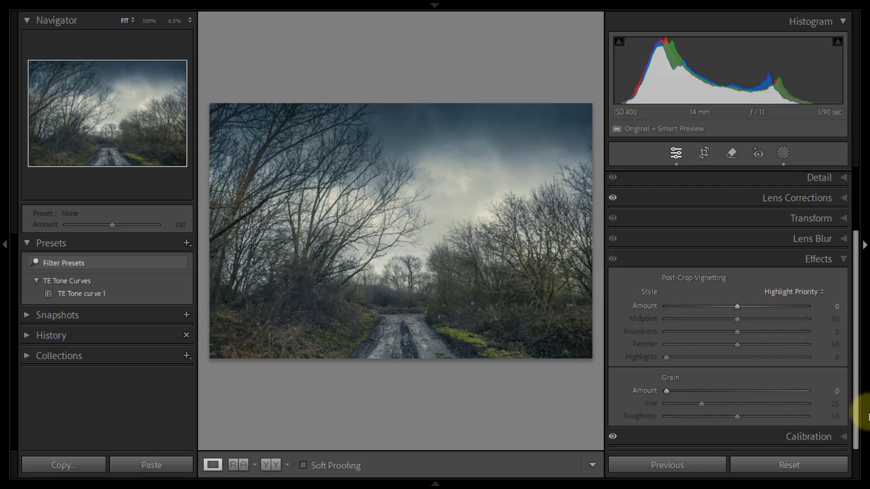
left_click_drag(740, 310, 680, 315)
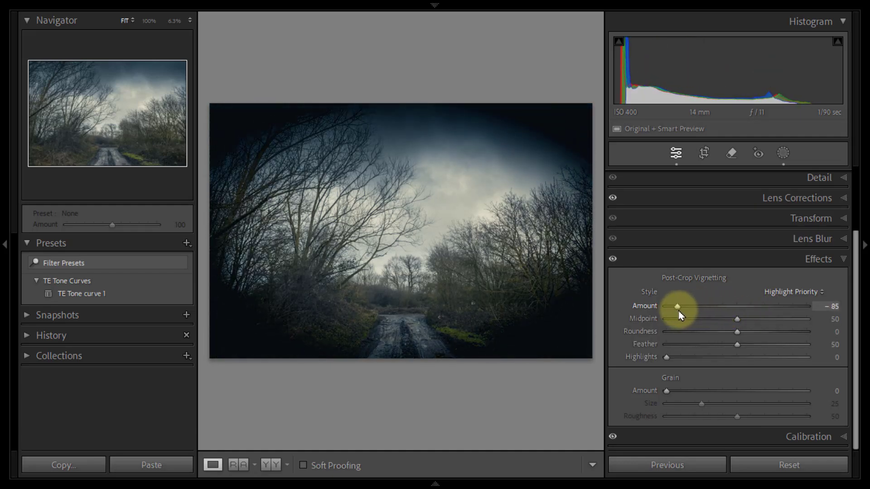
left_click(737, 321)
left_click_drag(737, 320, 698, 324)
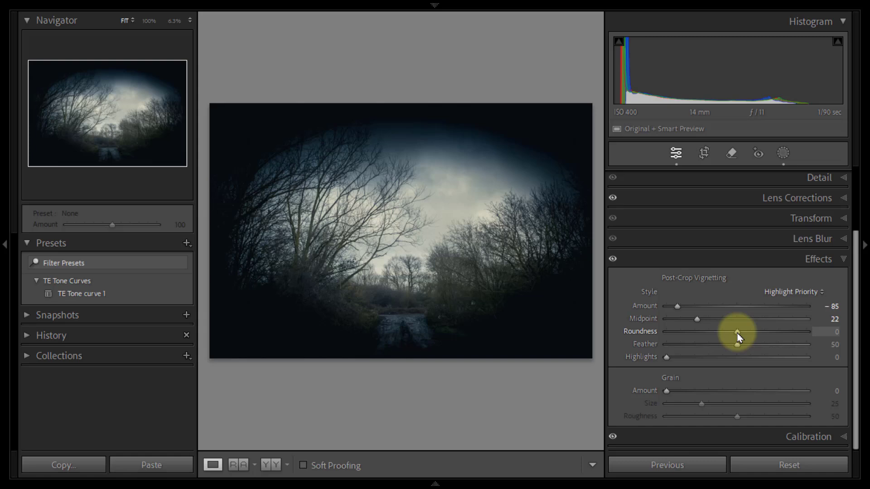
mouse_move(737, 337)
left_mouse_down()
mouse_move(673, 334)
mouse_move(796, 334)
mouse_move(738, 336)
left_mouse_up()
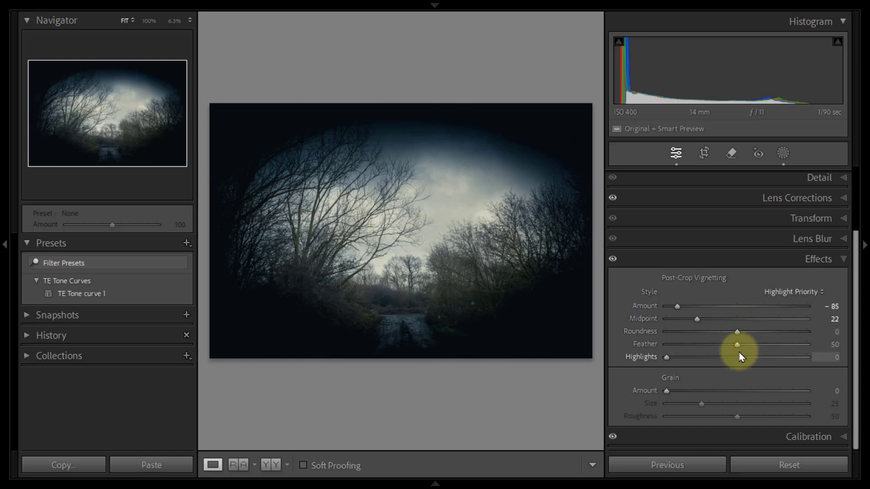
left_click(738, 345)
left_click_drag(738, 345, 800, 346)
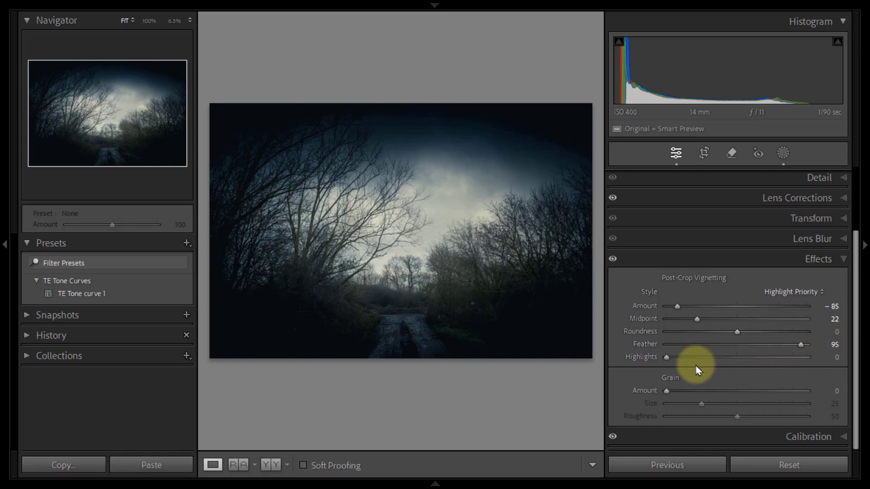
Step: Try the vignette's Highlights at 100, and return the value to 0
left_click(666, 358)
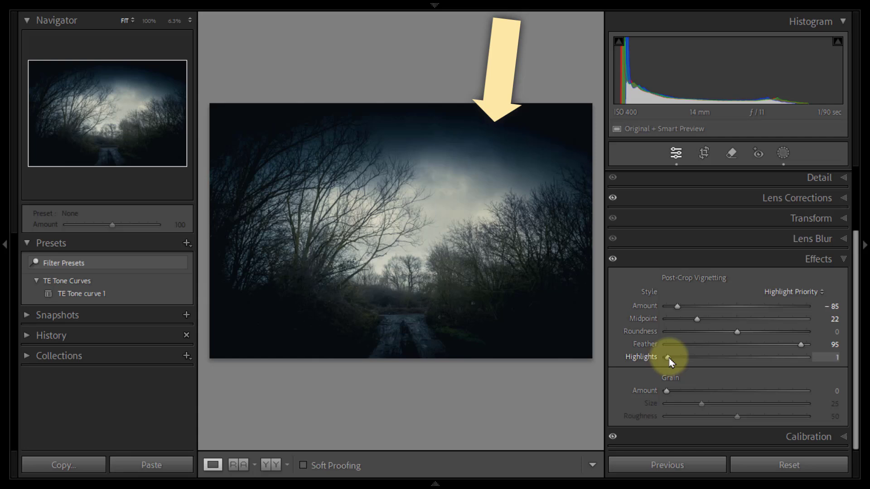
left_click_drag(668, 358, 811, 366)
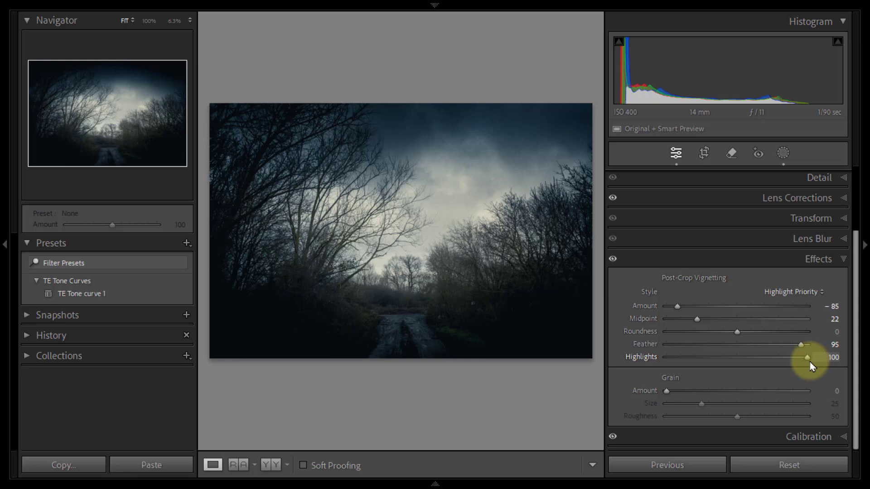
left_click_drag(801, 361, 666, 357)
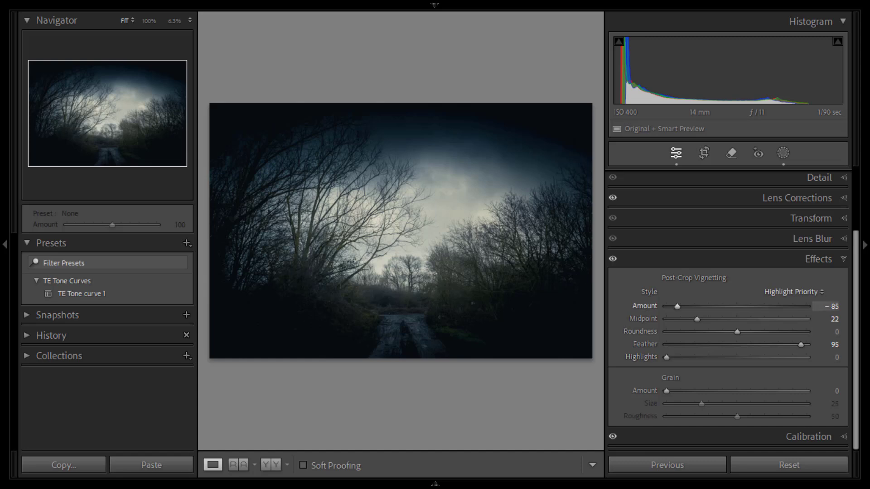
Step: Soften the vignette Amount to -18, compare the photo with Effects off and on, set Amount to -22, and close the Effects settings
left_click_drag(677, 306, 723, 307)
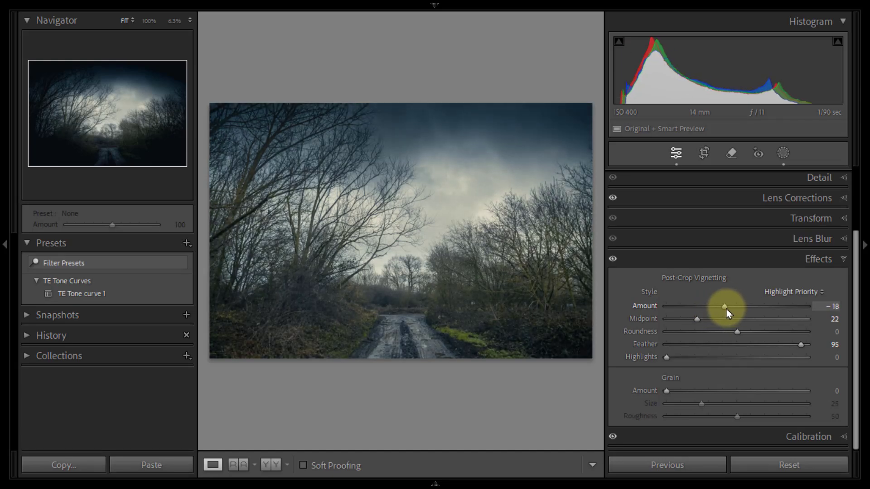
left_click(613, 260)
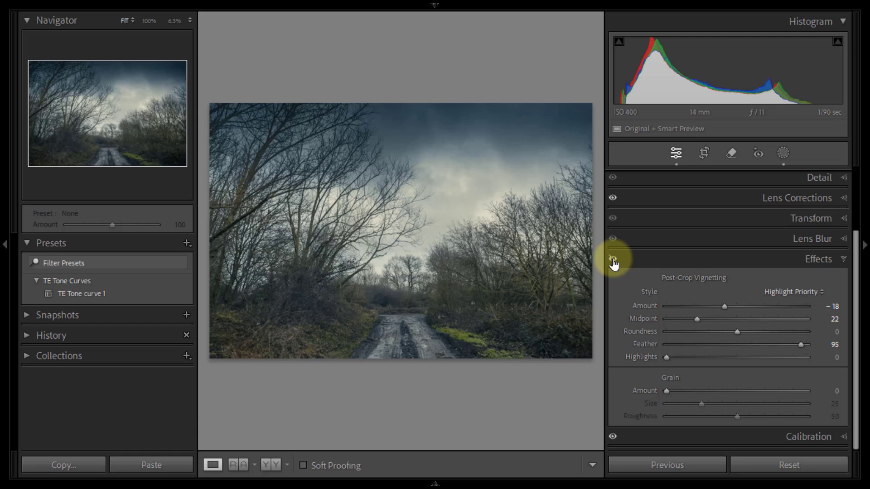
left_click(613, 262)
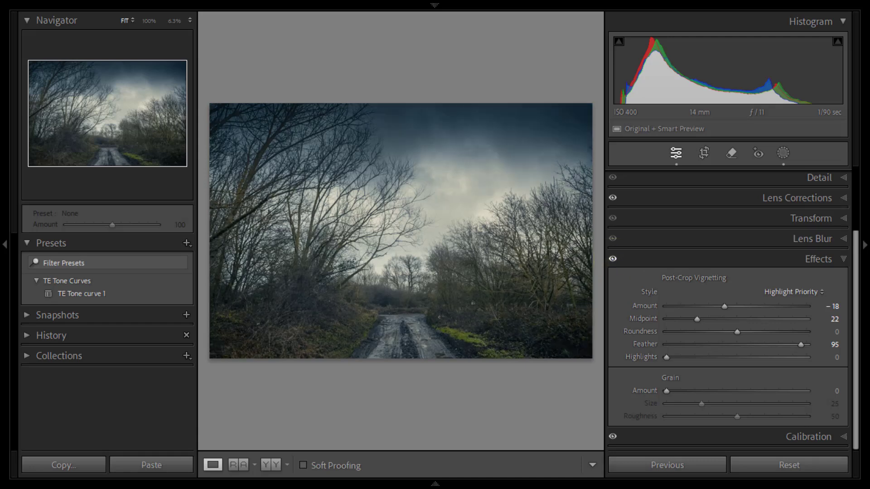
left_click_drag(725, 310, 721, 310)
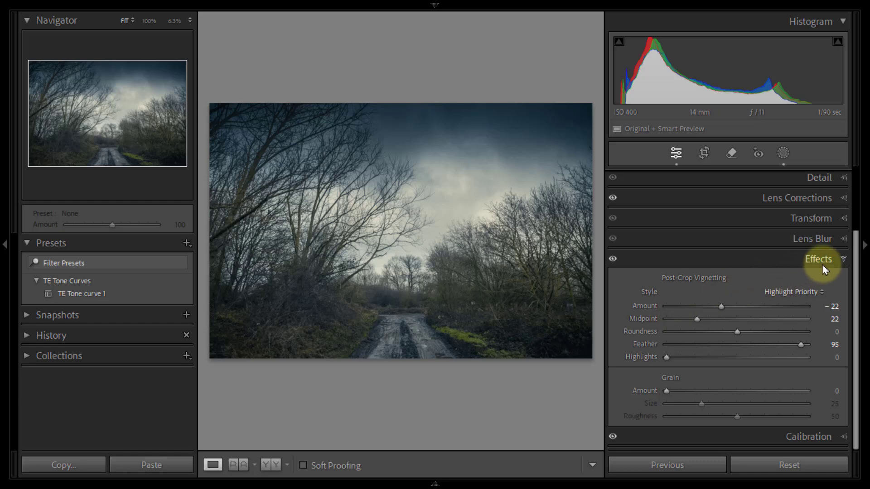
left_click(844, 261)
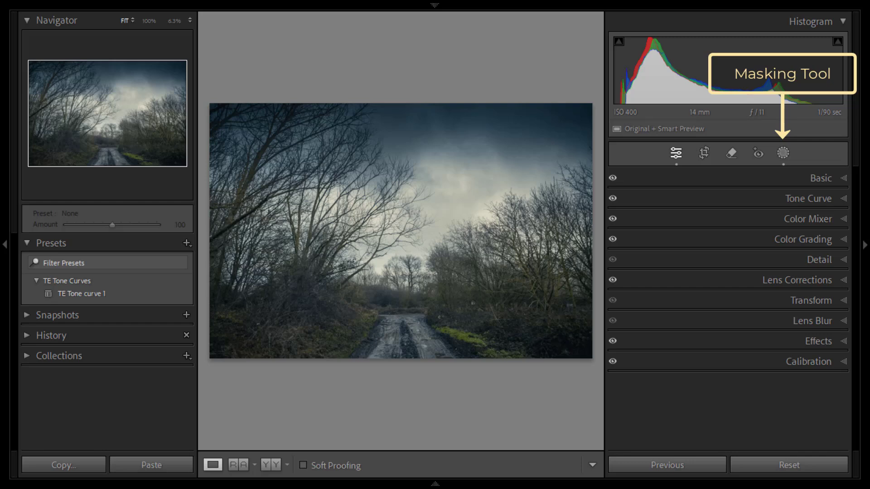
Step: Create a radial gradient mask with Feather 100 and centre it over the far end of the road
left_click(784, 153)
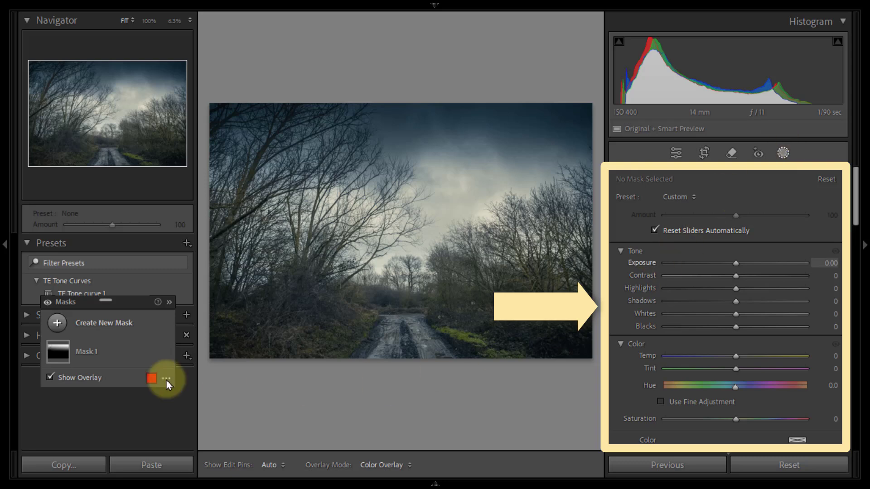
mouse_move(128, 303)
left_mouse_down()
mouse_move(140, 306)
mouse_move(110, 281)
mouse_move(126, 278)
mouse_move(130, 286)
left_mouse_up()
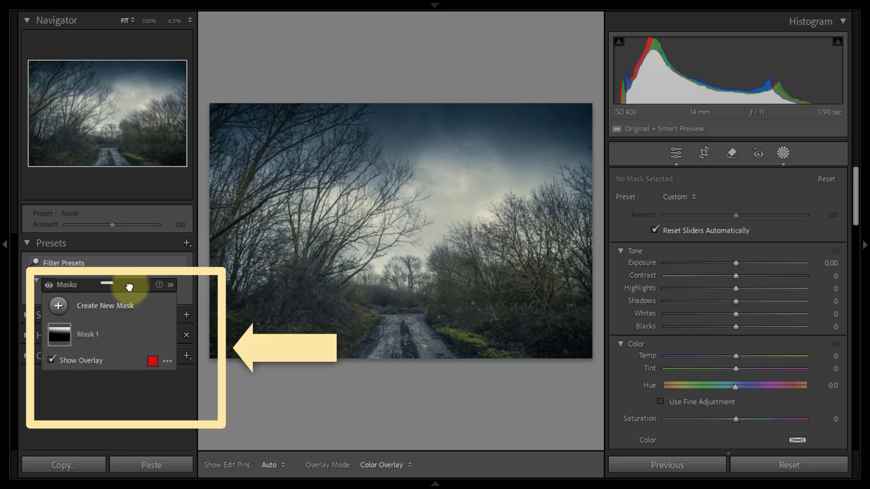
left_click(107, 311)
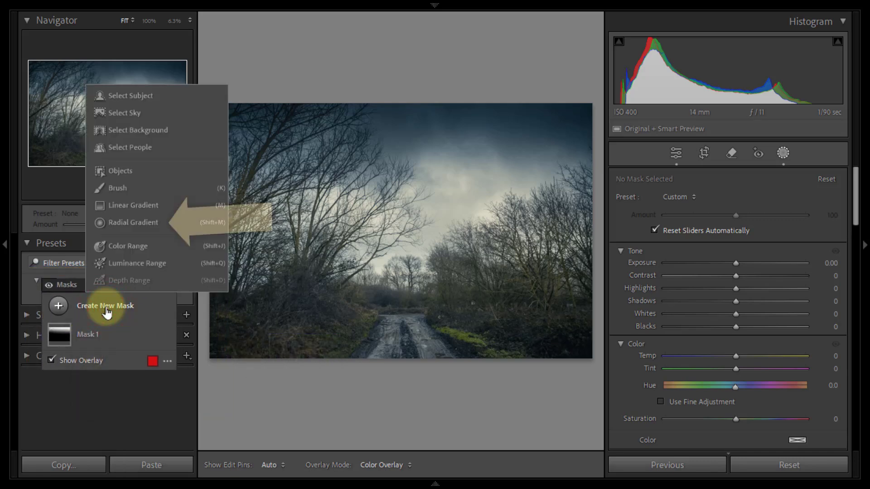
left_click(137, 228)
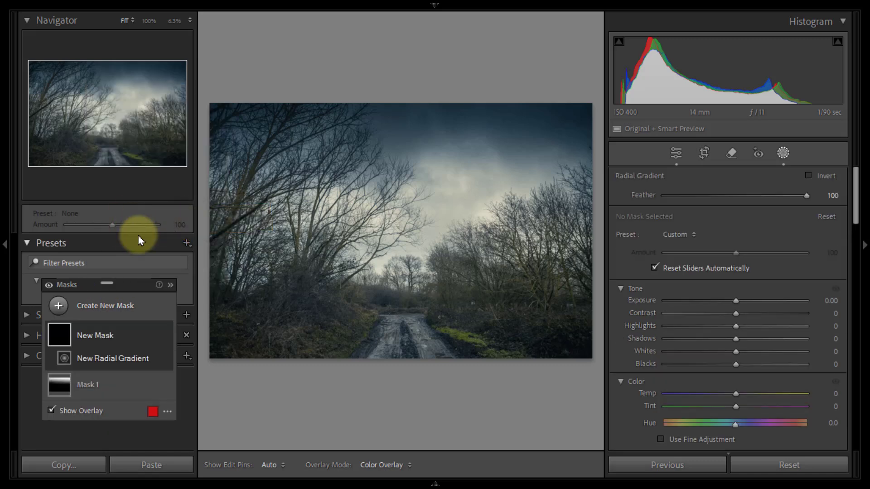
left_click(361, 291)
left_click_drag(361, 291, 461, 326)
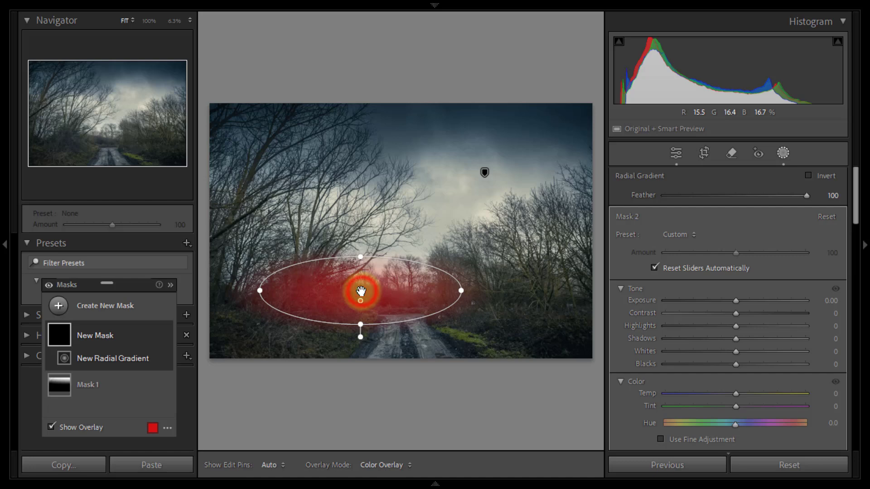
left_click_drag(362, 297, 403, 299)
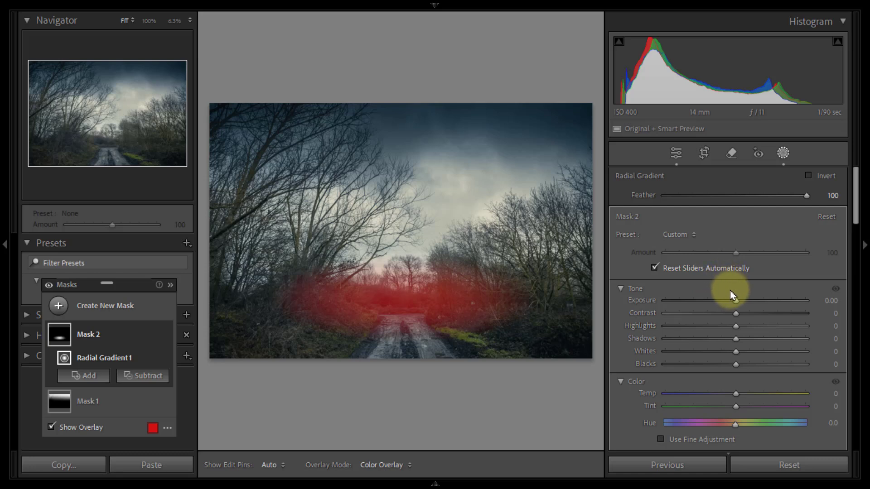
Step: Brighten the radial mask with Exposure 0.78, move it slightly lower, and stretch its ellipse across the full photo width
left_click_drag(736, 305, 750, 309)
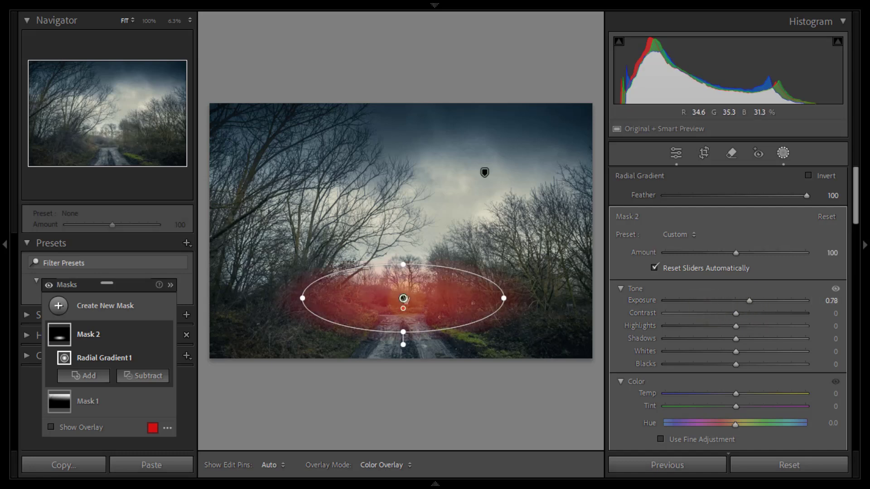
mouse_move(403, 298)
left_mouse_down()
mouse_move(408, 310)
mouse_move(428, 315)
mouse_move(460, 306)
mouse_move(479, 264)
mouse_move(401, 237)
mouse_move(352, 241)
mouse_move(310, 260)
mouse_move(304, 289)
mouse_move(317, 316)
mouse_move(334, 302)
mouse_move(407, 318)
mouse_move(405, 297)
mouse_move(406, 310)
left_mouse_up()
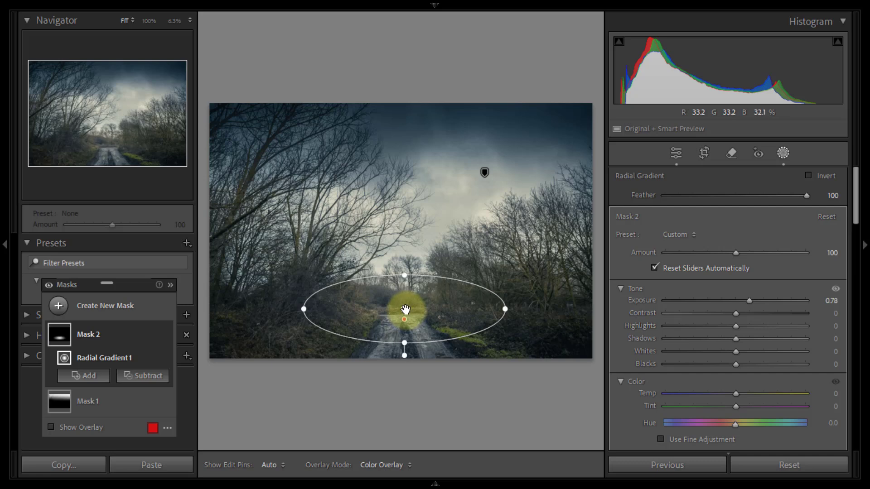
left_click_drag(505, 309, 593, 316)
left_click_drag(404, 346, 408, 349)
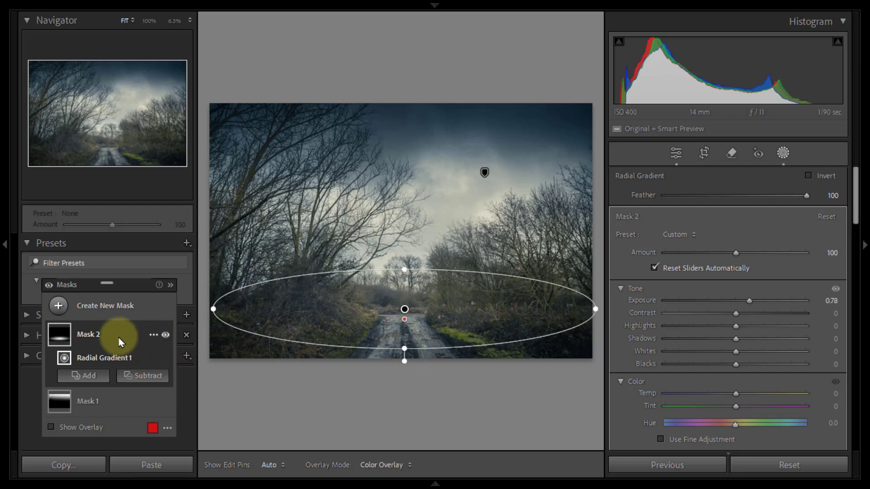
Step: Compare the photo with the brightening radial mask hidden and shown
left_click(165, 335)
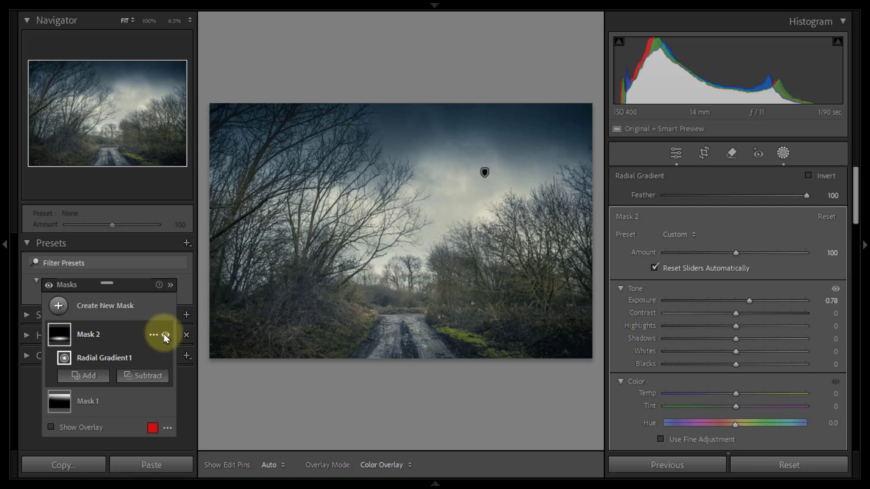
left_click(165, 335)
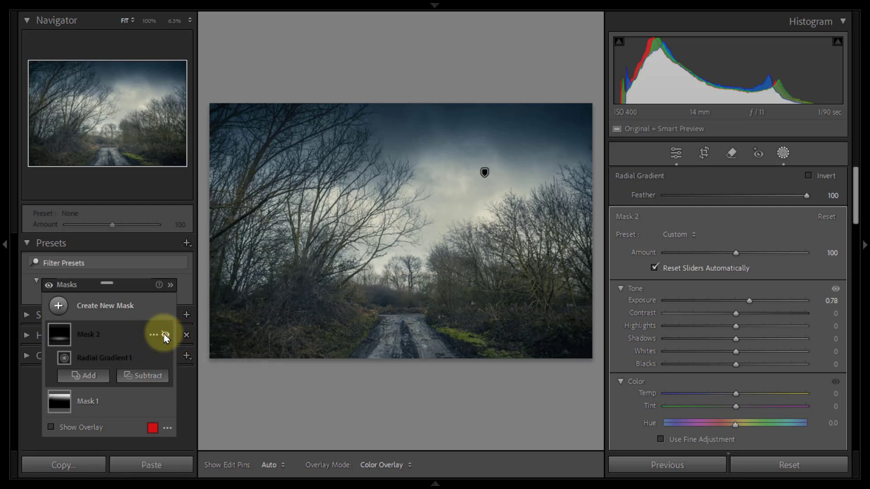
left_click(166, 334)
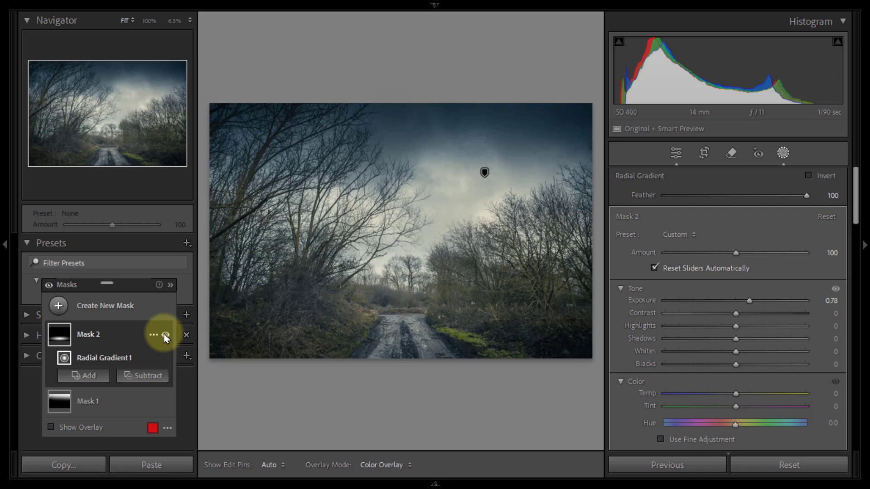
Step: Create another radial gradient mask with Feather 100, smaller than the first, over the far end of the road
left_click(113, 309)
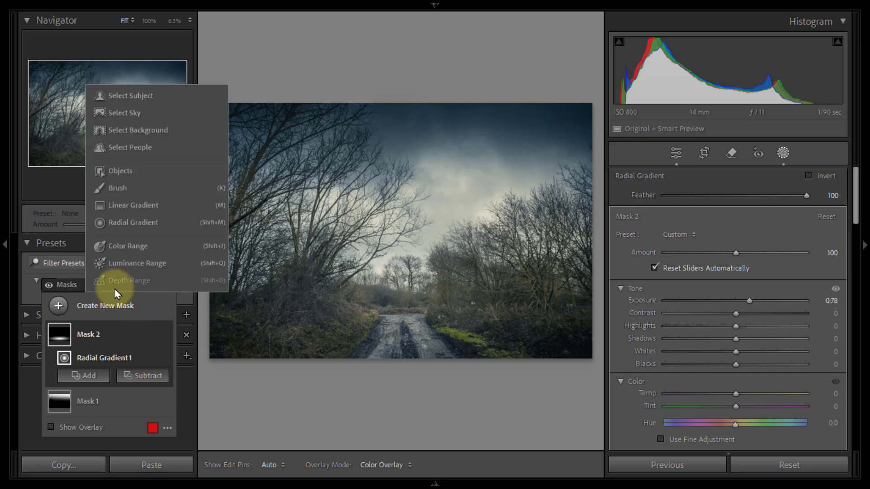
left_click(124, 221)
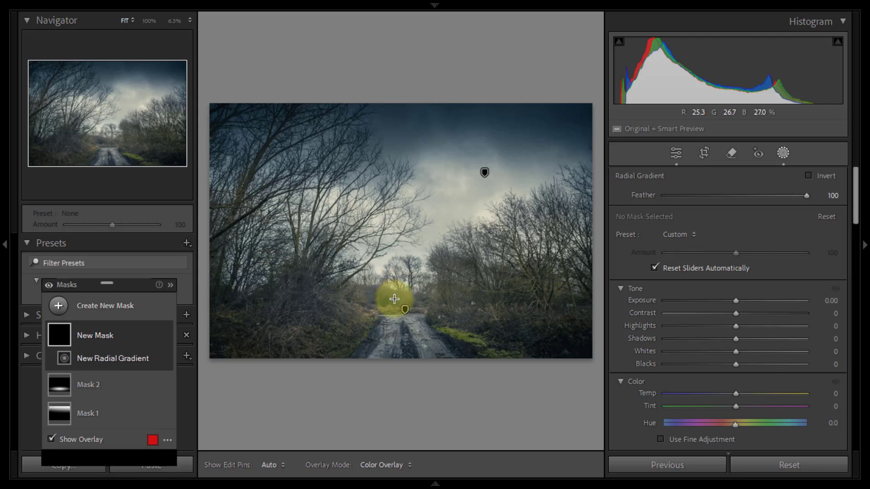
left_click_drag(391, 298, 468, 335)
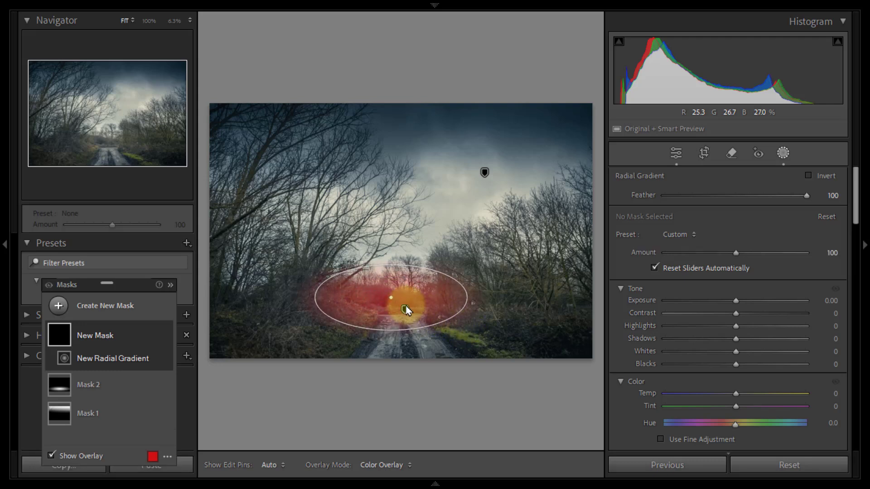
left_click_drag(391, 297, 397, 307)
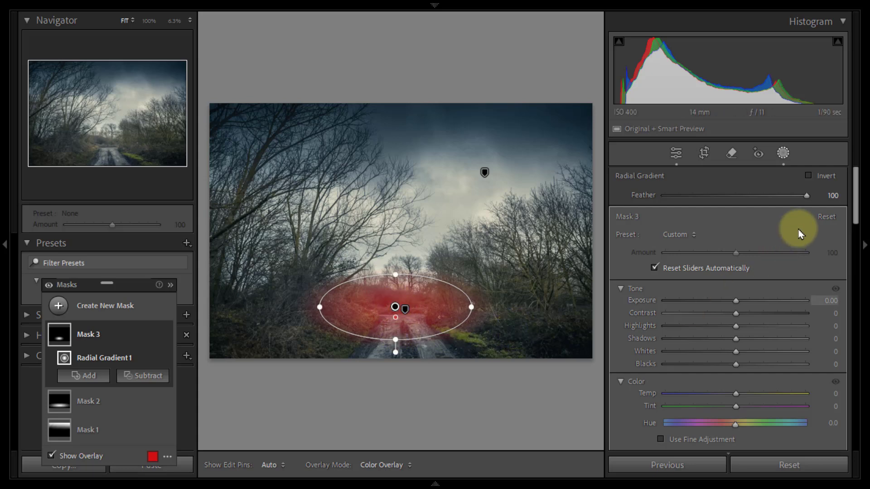
Step: Set the new radial mask's Dehaze to 34 and enlarge its ellipse around the far end of the road
left_click_drag(857, 188, 867, 358)
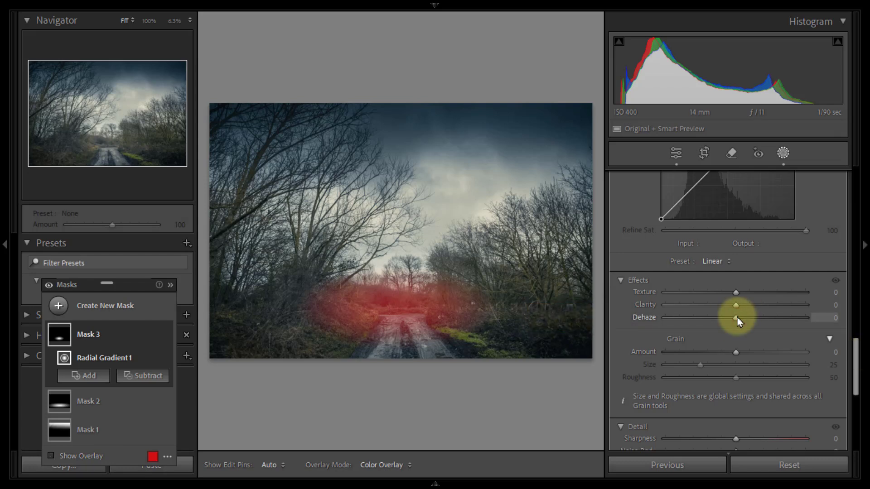
key("o")
left_click_drag(737, 319, 761, 334)
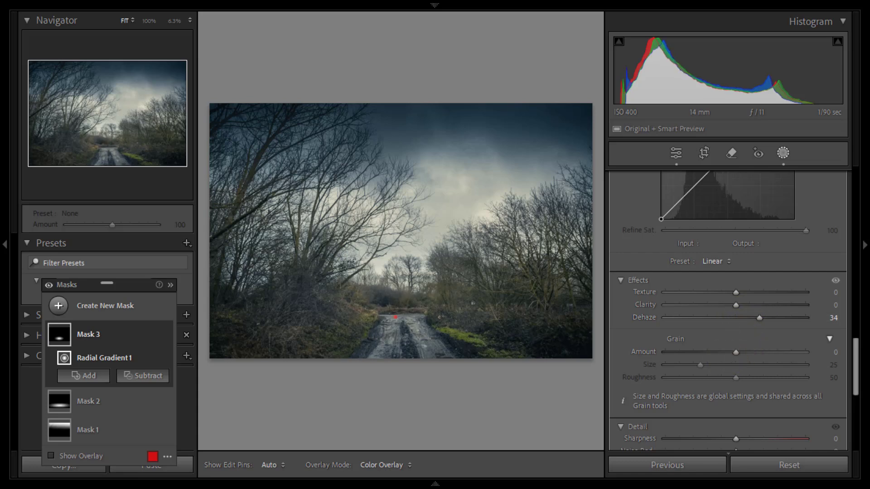
left_click_drag(471, 307, 504, 319)
mouse_move(397, 340)
left_mouse_down()
mouse_move(405, 348)
mouse_move(398, 346)
left_mouse_up()
Step: Compare the photo with the dehazing radial mask hidden and shown
mouse_move(165, 335)
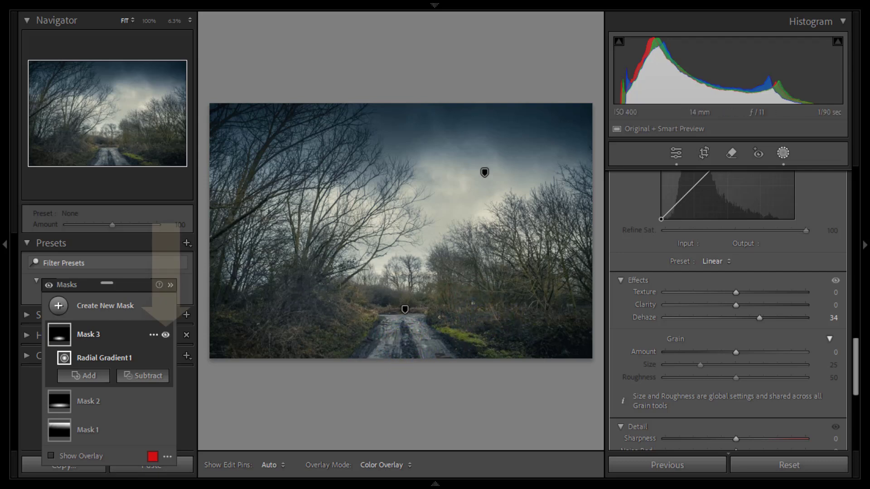
left_click(166, 335)
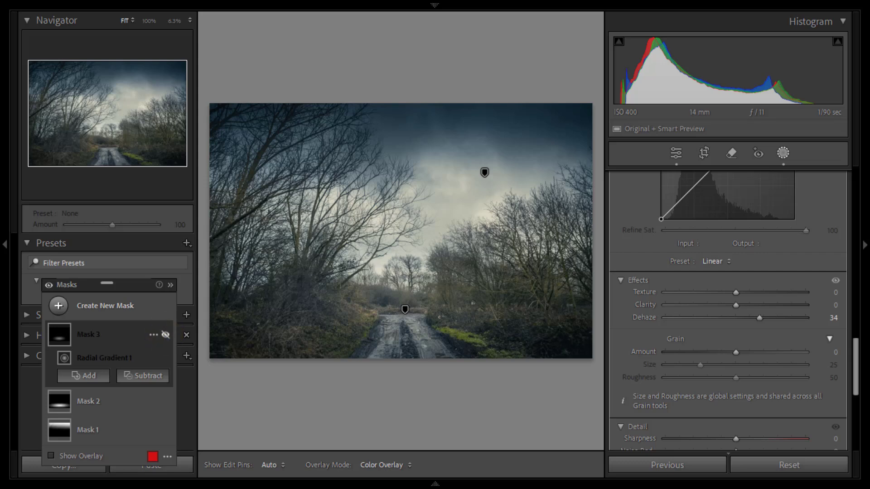
left_click(165, 336)
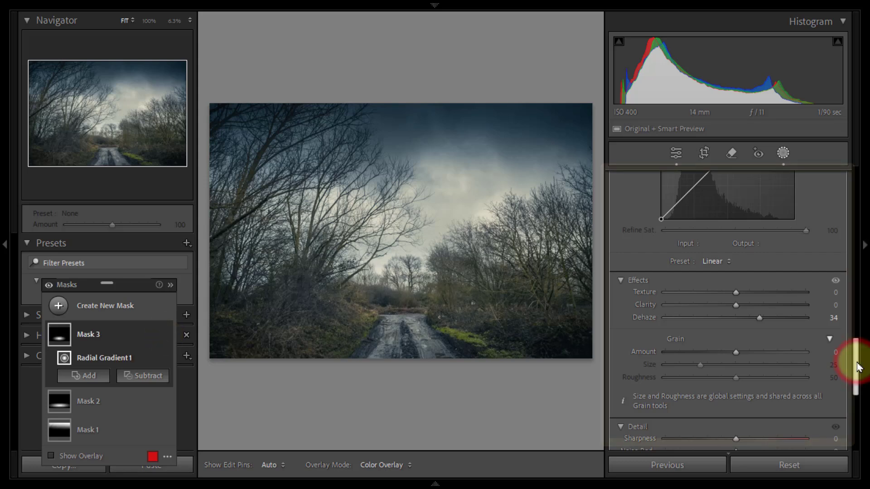
Step: Lift the dehazing mask's Shadows to 33, and make its ellipse wider and slightly taller
left_click_drag(859, 367, 863, 205)
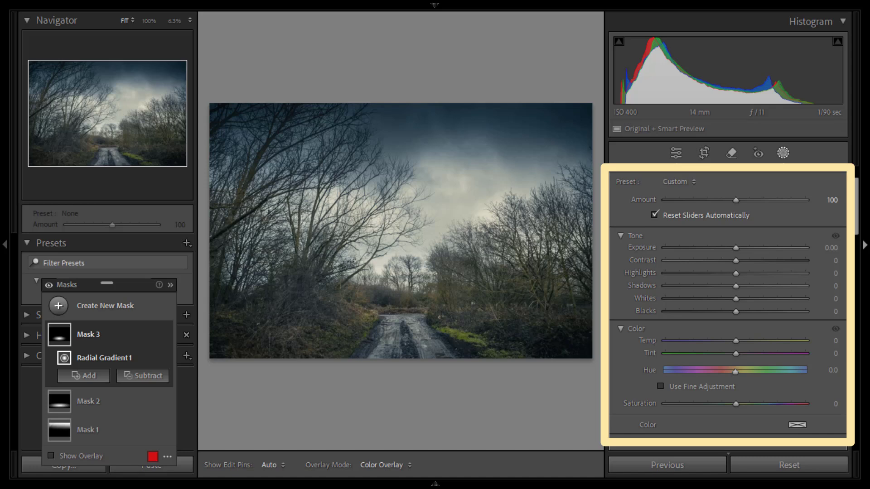
mouse_move(734, 286)
left_mouse_down()
mouse_move(765, 287)
mouse_move(759, 293)
left_mouse_up()
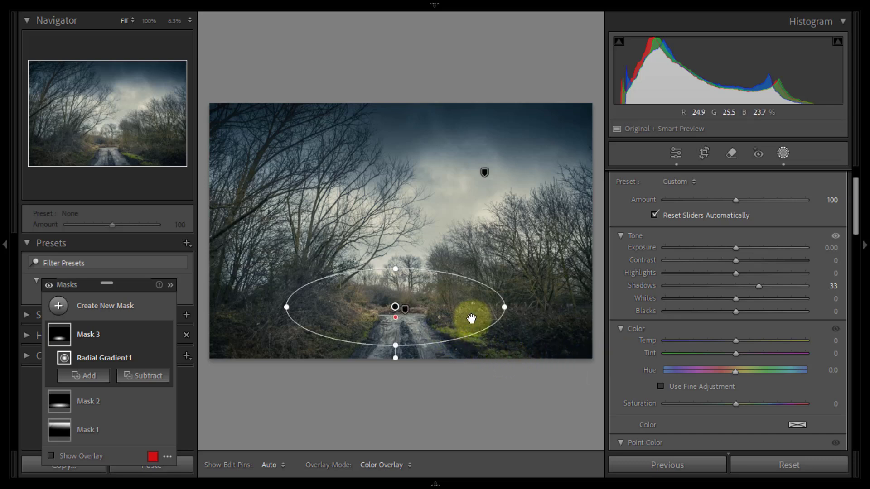
left_click_drag(506, 307, 547, 308)
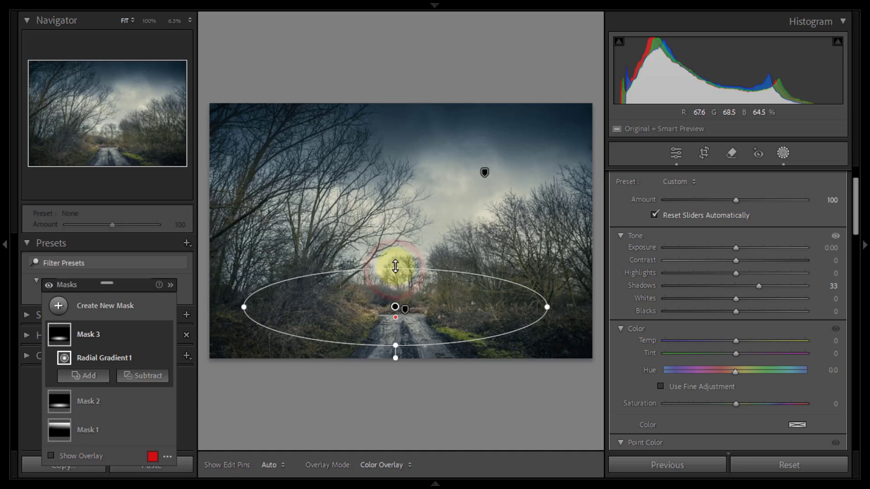
left_click_drag(395, 269, 396, 262)
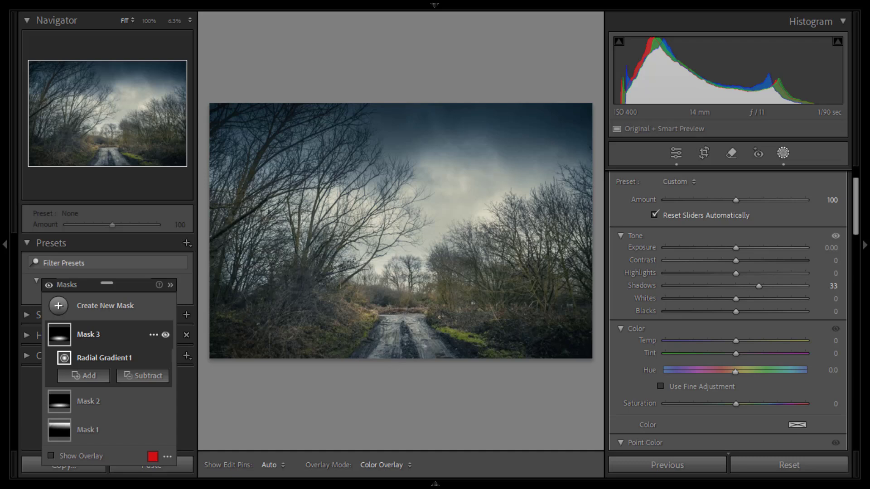
Step: Create a new brush mask with Exposure 2.37, and set the brush to Size 9.0 and Flow 14
left_click(111, 311)
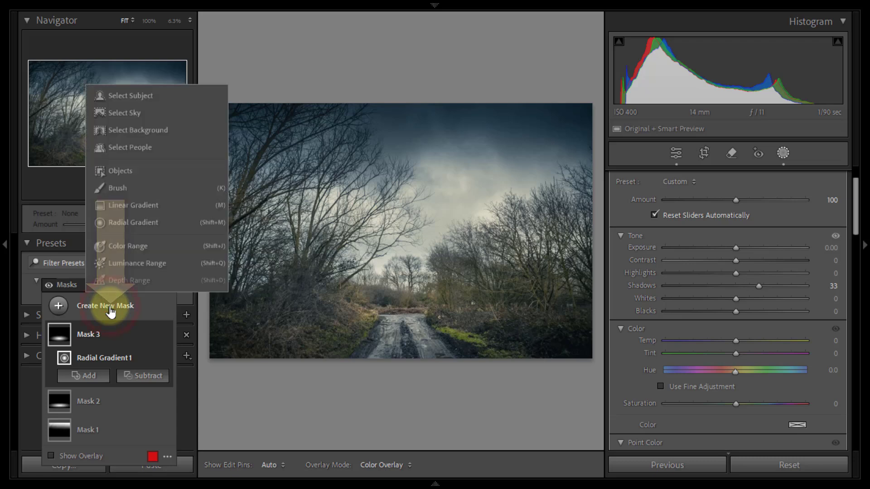
left_click(118, 187)
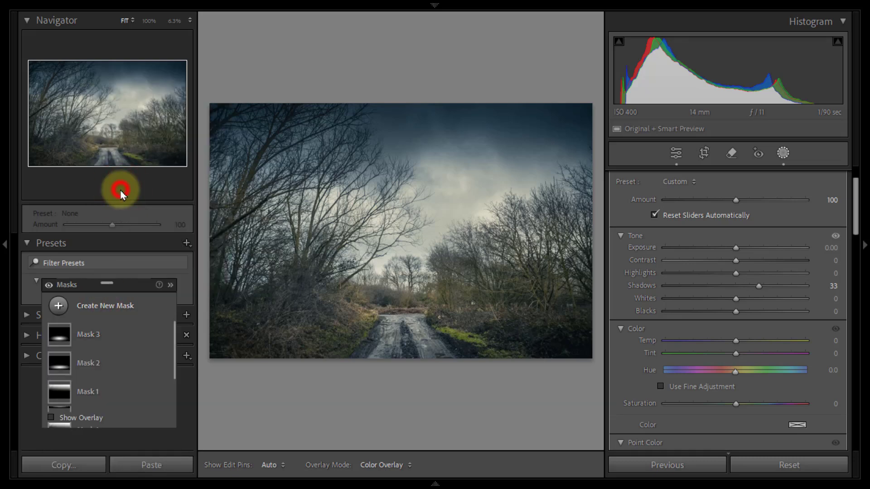
left_click_drag(127, 284, 125, 236)
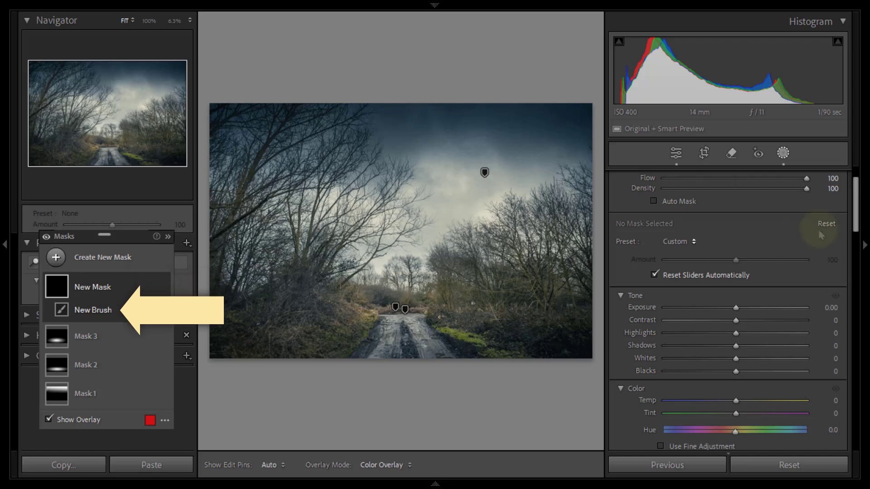
left_click_drag(855, 186, 859, 175)
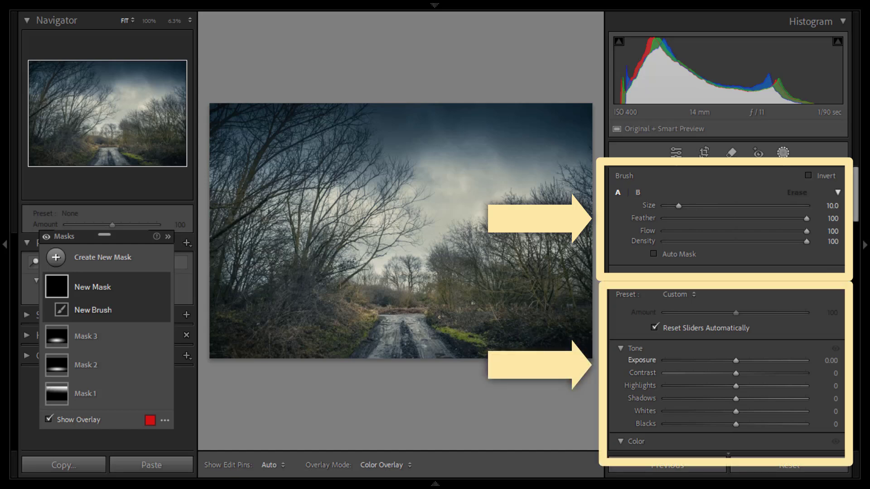
left_click_drag(736, 360, 780, 369)
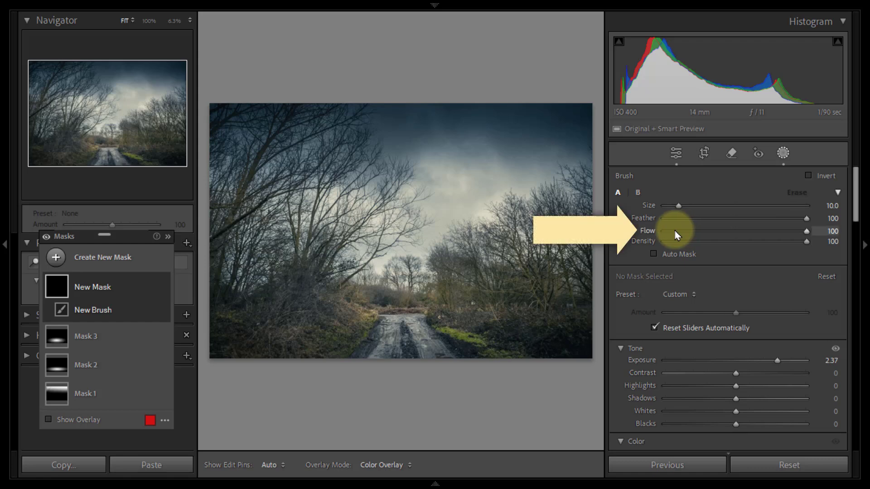
left_click_drag(800, 232, 687, 240)
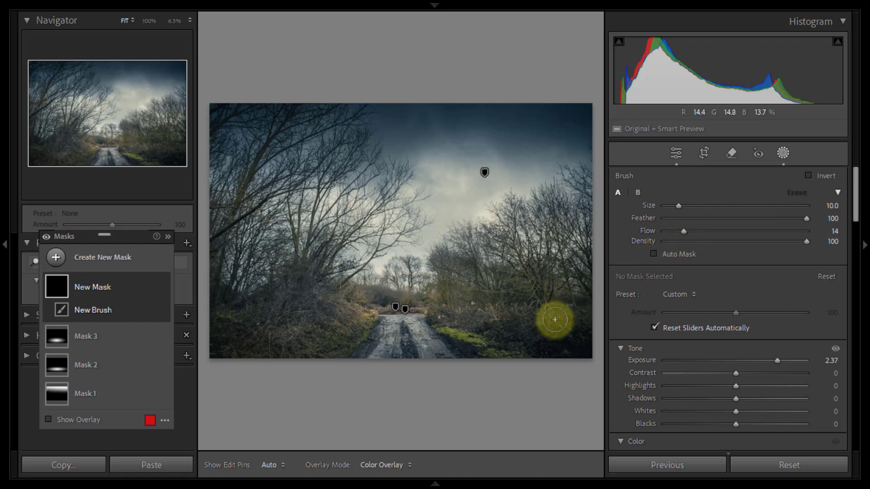
scroll(554, 322, "down", 1)
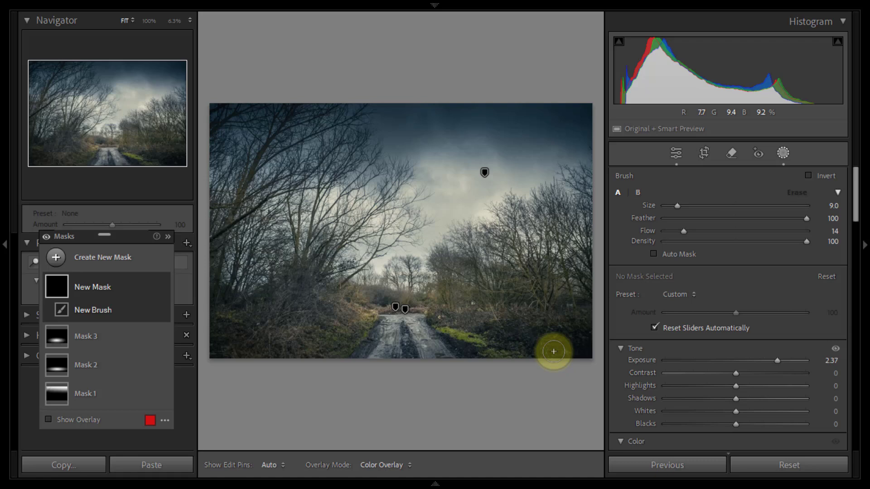
Step: Paint over the dark undergrowth in the photo's lower-right corner, and compare the photo with the brush mask hidden and shown
mouse_move(553, 352)
left_mouse_down()
mouse_move(570, 338)
mouse_move(585, 353)
mouse_move(564, 342)
mouse_move(544, 355)
mouse_move(564, 340)
mouse_move(580, 353)
mouse_move(579, 337)
mouse_move(563, 339)
mouse_move(558, 350)
mouse_move(572, 338)
mouse_move(578, 348)
mouse_move(561, 342)
mouse_move(584, 356)
mouse_move(567, 341)
mouse_move(552, 362)
mouse_move(551, 348)
mouse_move(549, 358)
mouse_move(536, 349)
mouse_move(559, 342)
mouse_move(583, 354)
mouse_move(582, 327)
mouse_move(598, 340)
mouse_move(541, 353)
mouse_move(564, 325)
mouse_move(545, 338)
mouse_move(519, 331)
mouse_move(549, 339)
mouse_move(507, 331)
mouse_move(512, 347)
mouse_move(582, 329)
mouse_move(555, 343)
mouse_move(517, 326)
left_mouse_up()
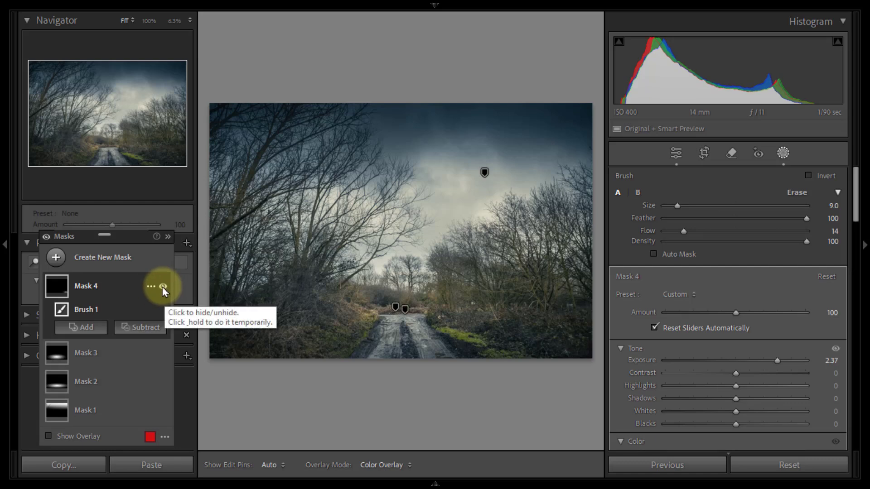
left_click(163, 288)
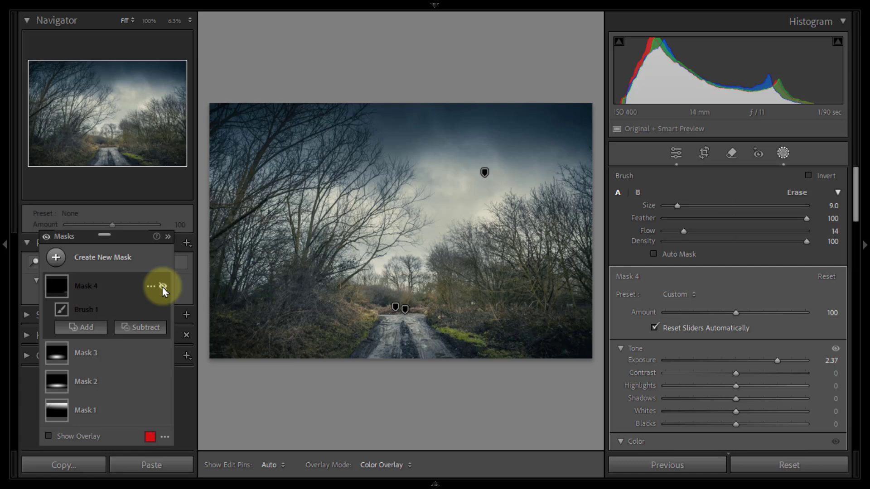
left_click(163, 288)
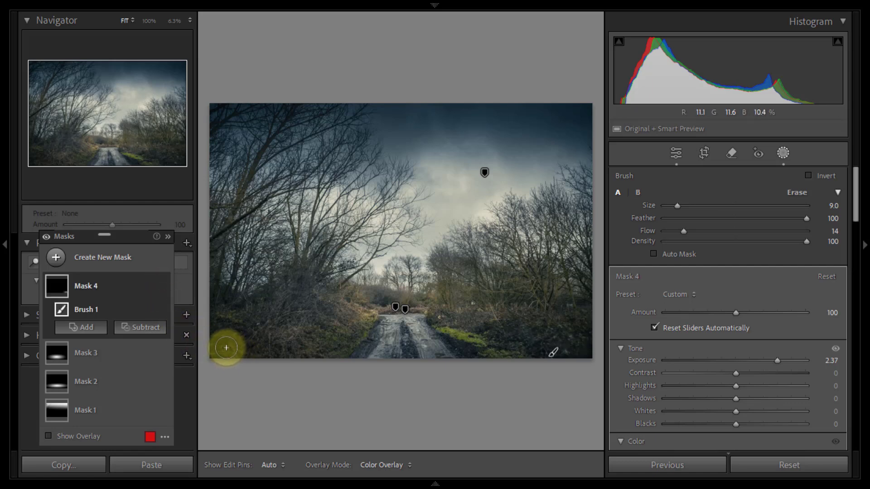
Step: Paint the brush mask over the dark undergrowth in the photo's lower-left corner and up along its left edge
left_click_drag(223, 345, 223, 344)
key("h")
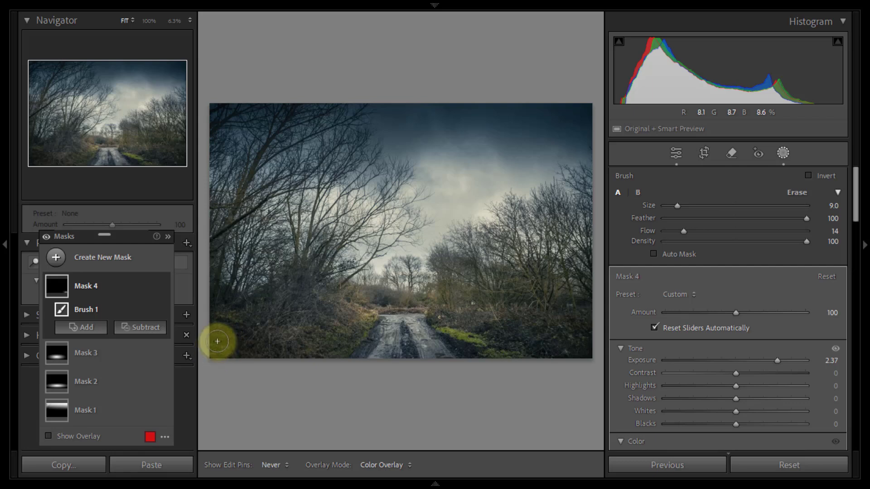
key("h")
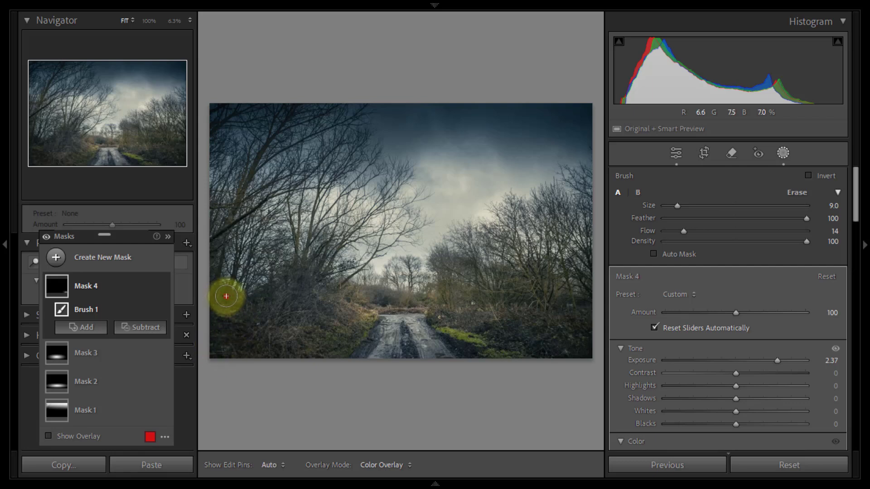
key("h")
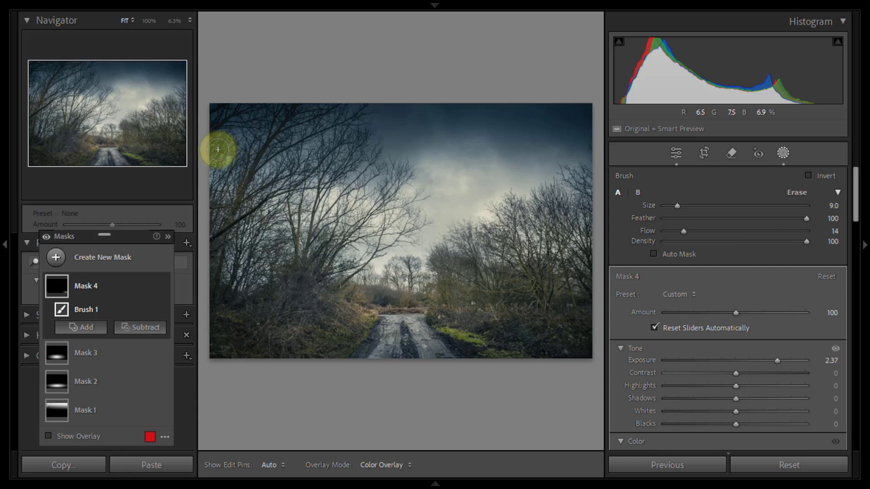
key("h")
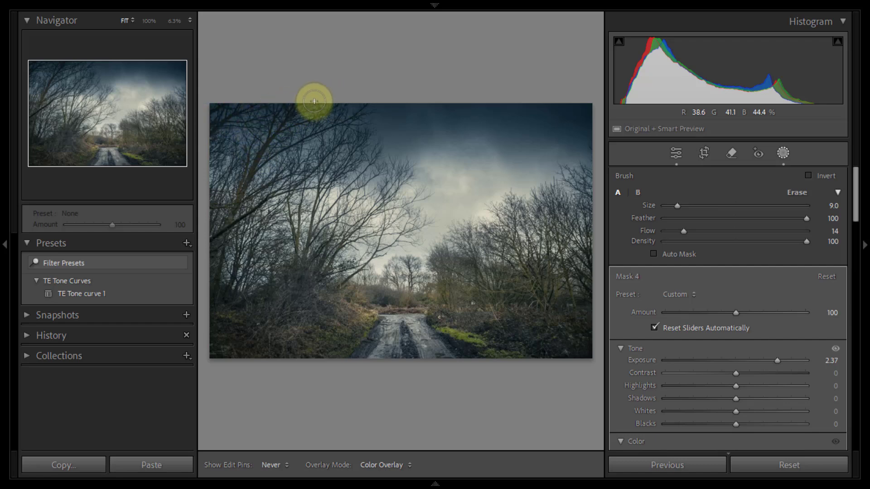
key("h")
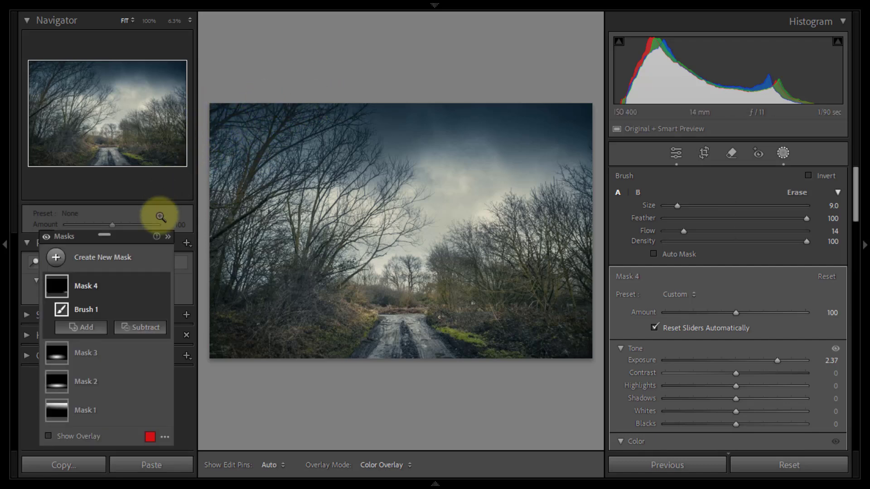
Step: Compare the photo with the undergrowth brush mask hidden and shown
left_click(162, 286)
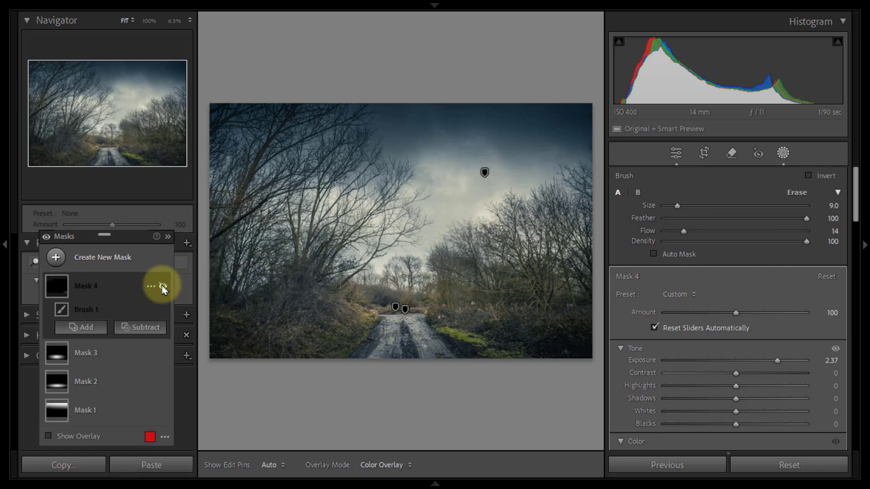
left_click(162, 287)
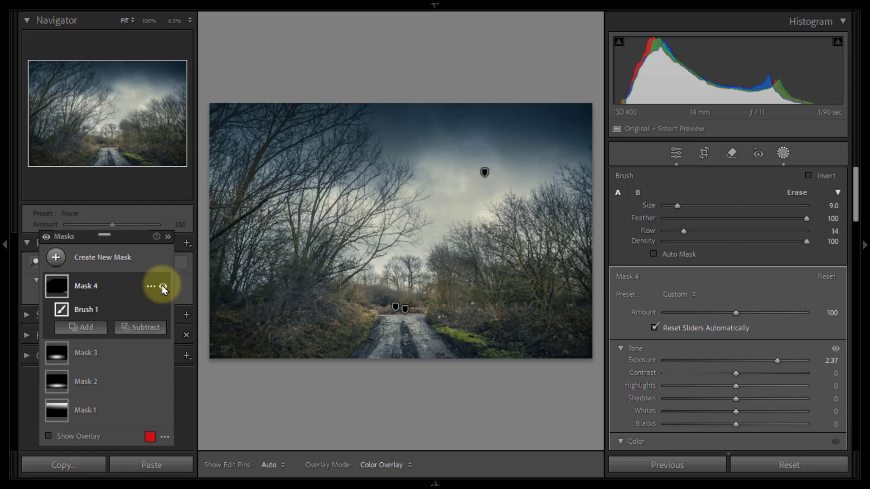
left_click(163, 287)
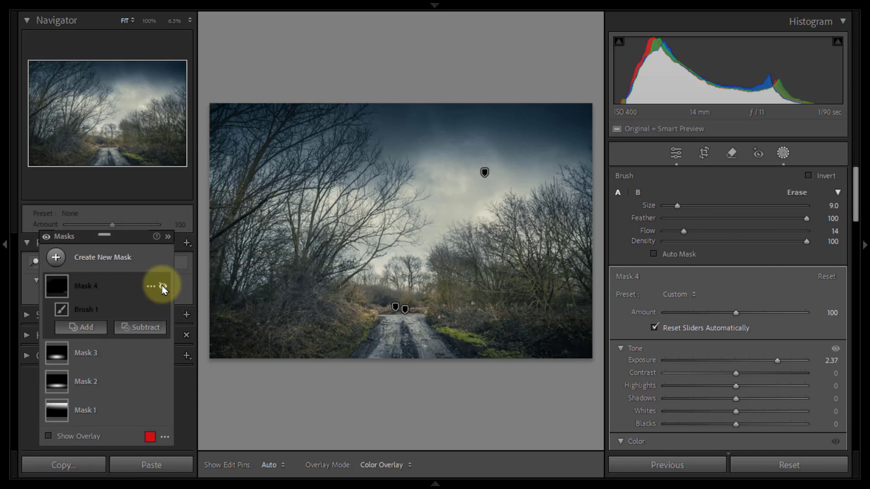
left_click(163, 287)
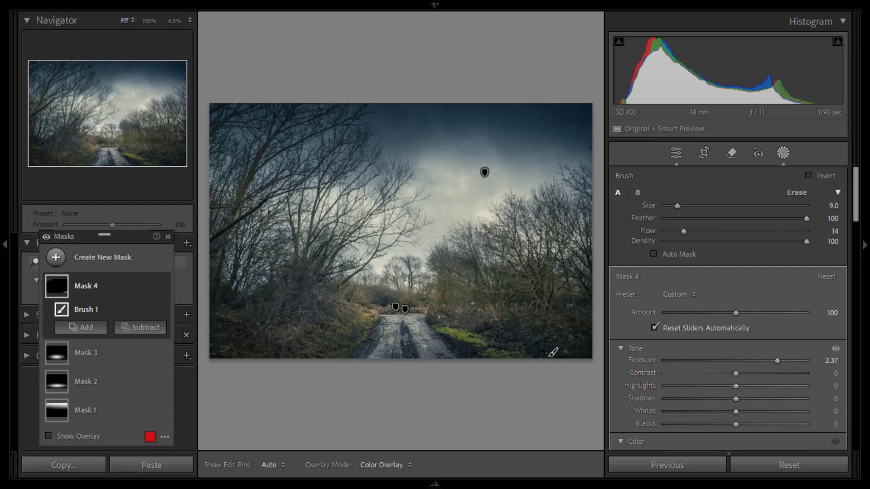
Step: Paint more brush strokes over the undergrowth along the left edge, bottom and right side of the photo, and close masking
key("h")
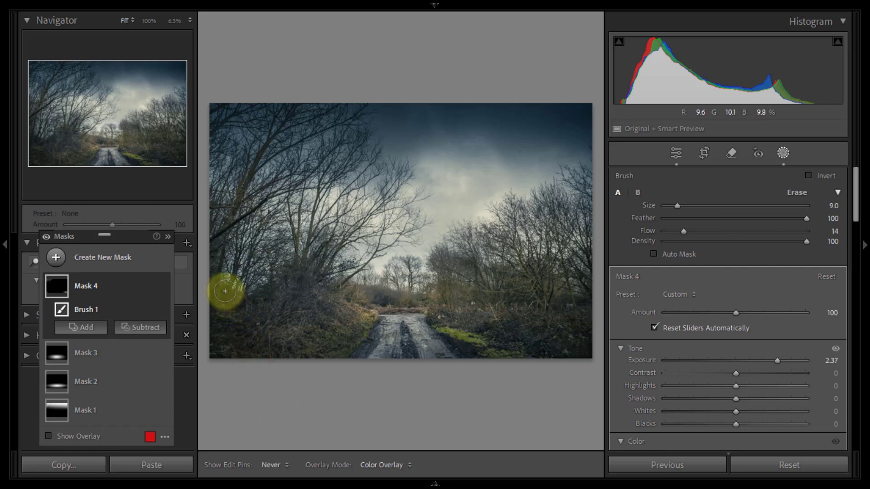
key("h")
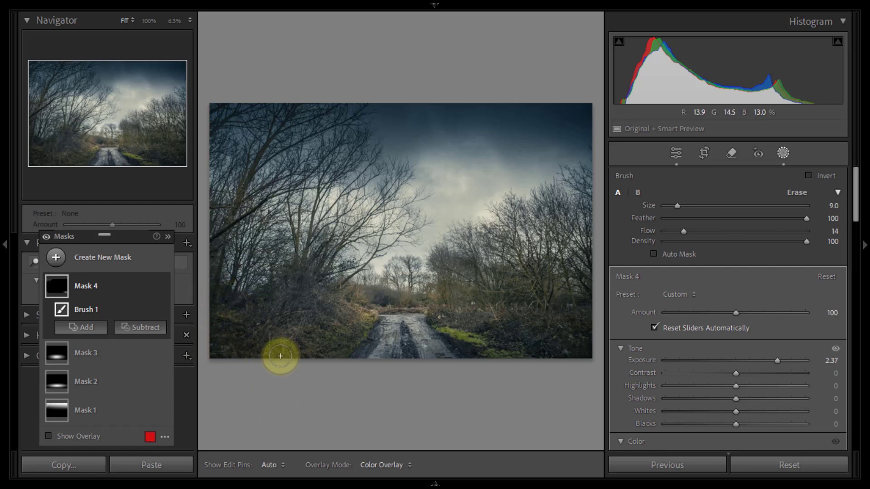
key("h")
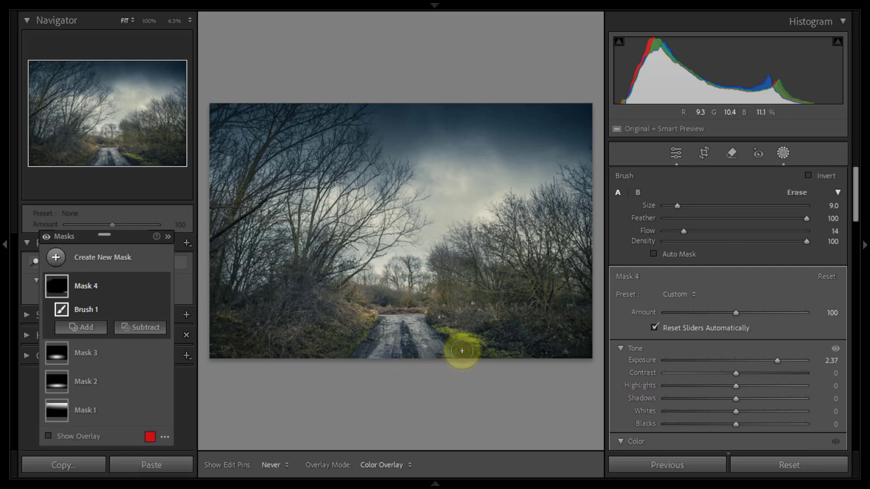
mouse_move(462, 351)
left_mouse_down()
mouse_move(494, 365)
mouse_move(498, 335)
mouse_move(489, 333)
mouse_move(535, 352)
mouse_move(576, 354)
mouse_move(594, 334)
mouse_move(594, 310)
mouse_move(600, 335)
mouse_move(572, 311)
left_mouse_up()
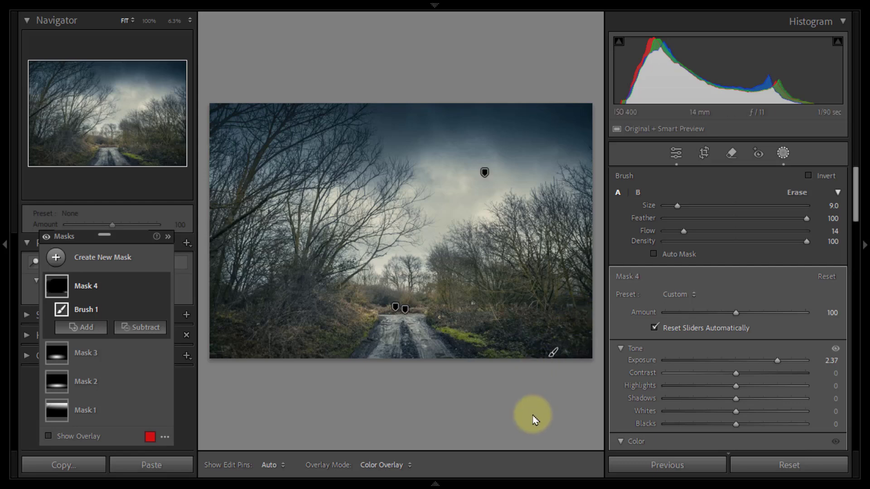
left_click_drag(126, 234, 126, 217)
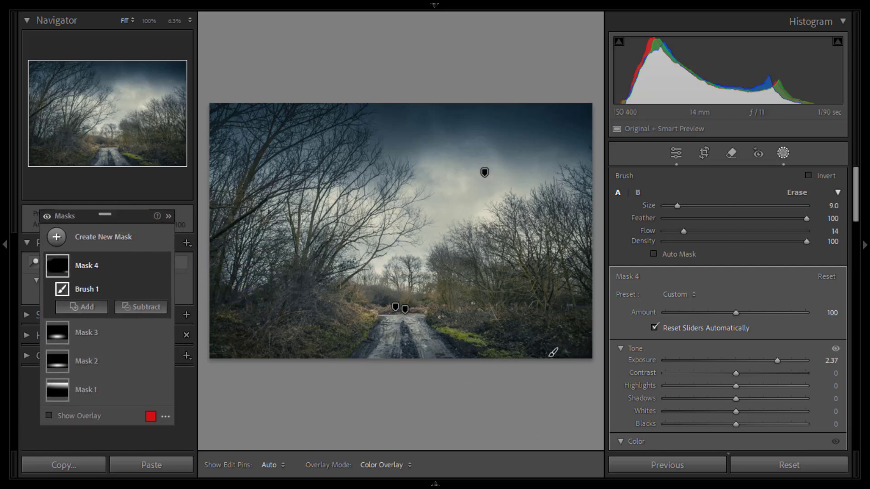
left_click(784, 154)
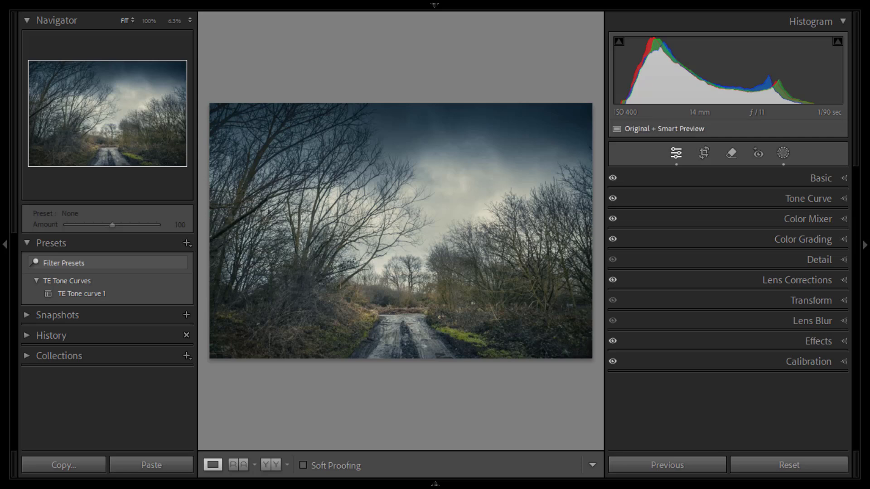
Step: Set the whole photo's Exposure to +0.11, Contrast to −31 and Highlights to −88
left_click(844, 179)
left_click_drag(859, 196, 861, 236)
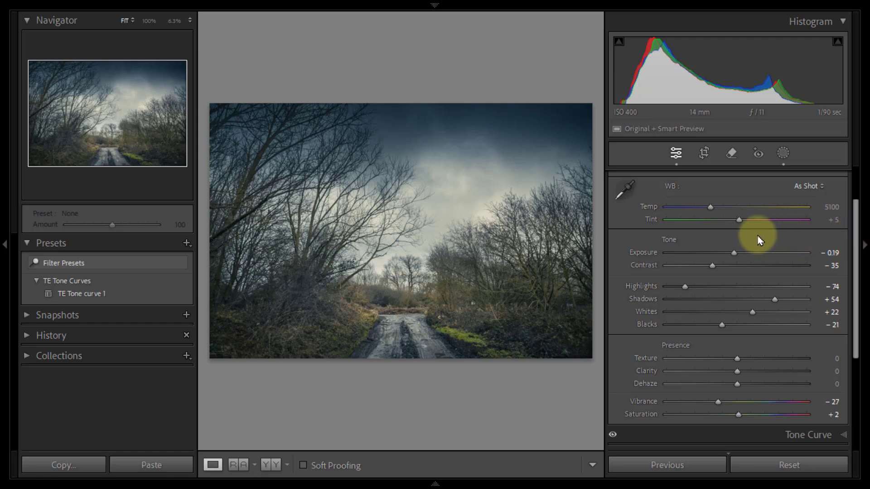
left_click_drag(734, 256, 738, 258)
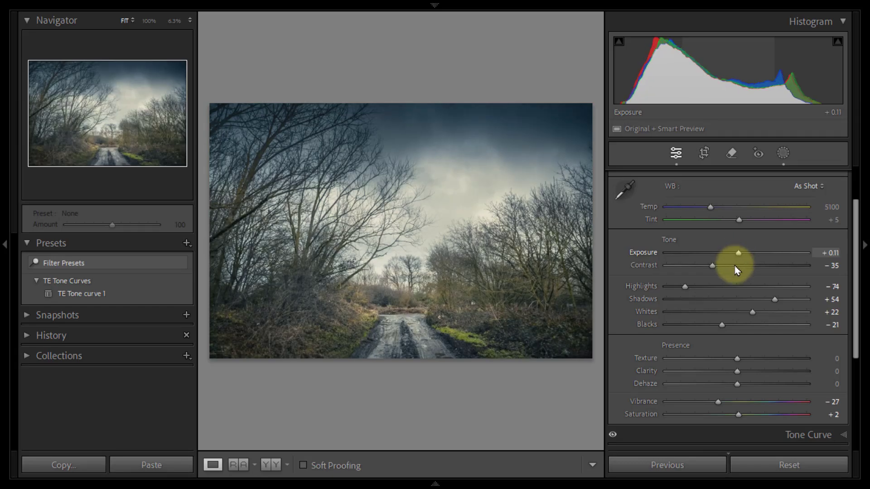
mouse_move(713, 268)
left_mouse_down()
mouse_move(699, 267)
mouse_move(717, 275)
left_mouse_up()
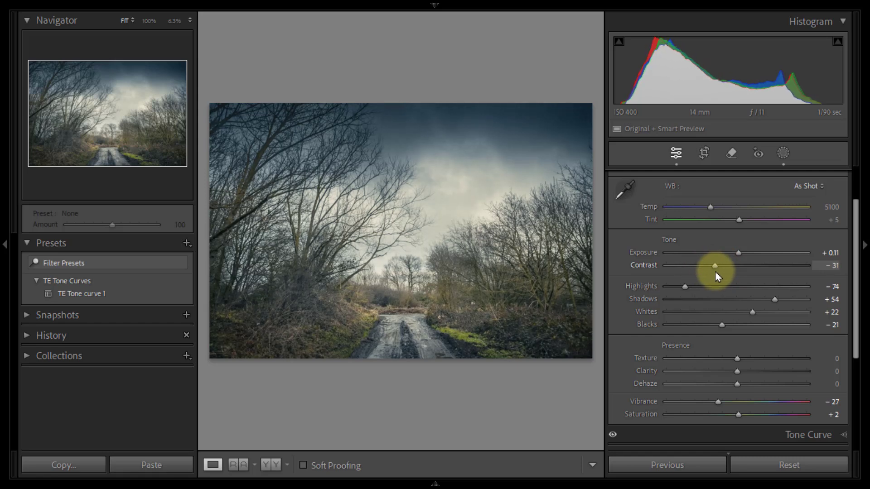
mouse_move(685, 287)
left_mouse_down()
mouse_move(676, 292)
mouse_move(714, 298)
mouse_move(676, 289)
left_mouse_up()
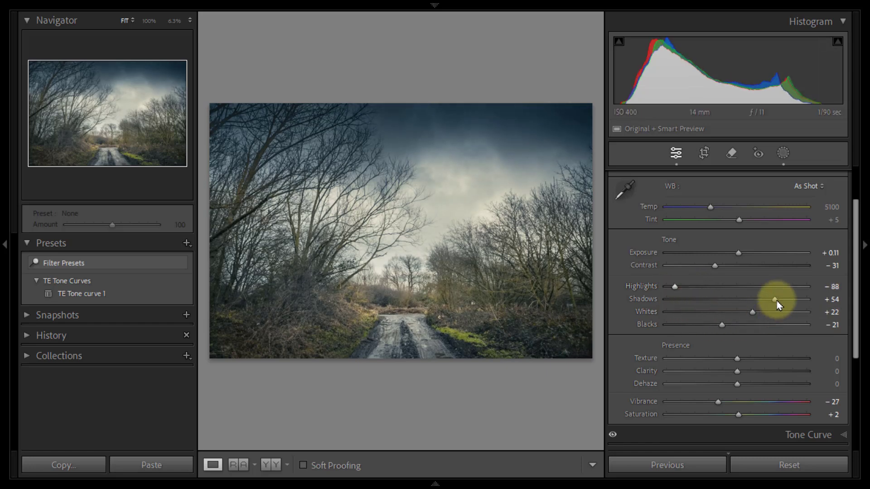
Step: Set the photo's Shadows to +44, Whites to +24, Blacks to −25 and Vibrance to −38
left_click_drag(776, 301, 759, 321)
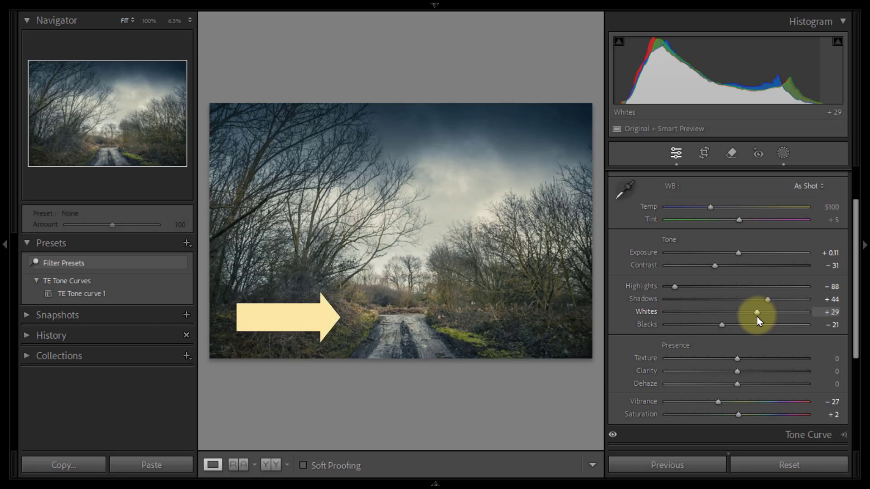
left_click_drag(757, 312, 719, 331)
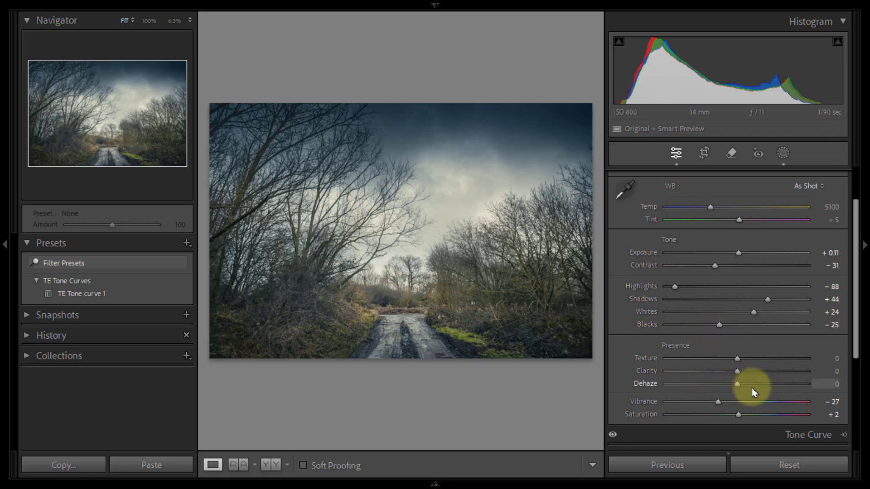
left_click_drag(718, 402, 712, 407)
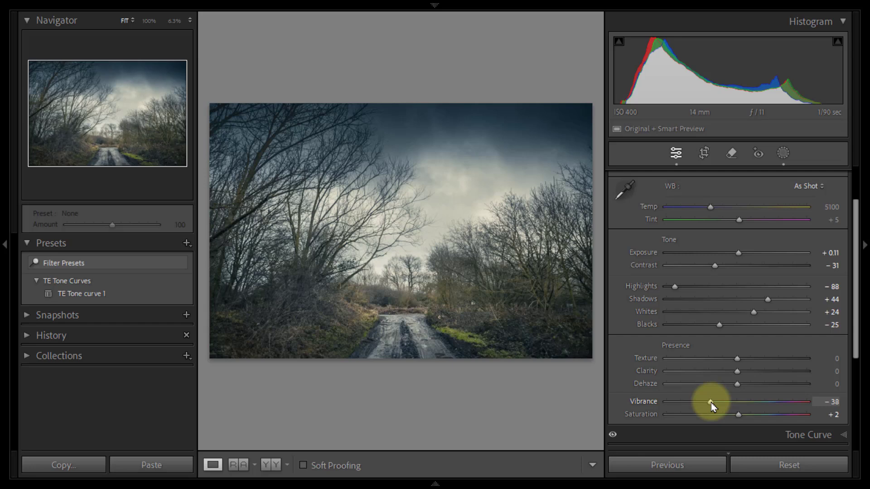
Step: Adjust the Shadows and Highlights regions of the photo's parametric tone curve
left_click_drag(856, 291, 856, 370)
left_click(845, 305)
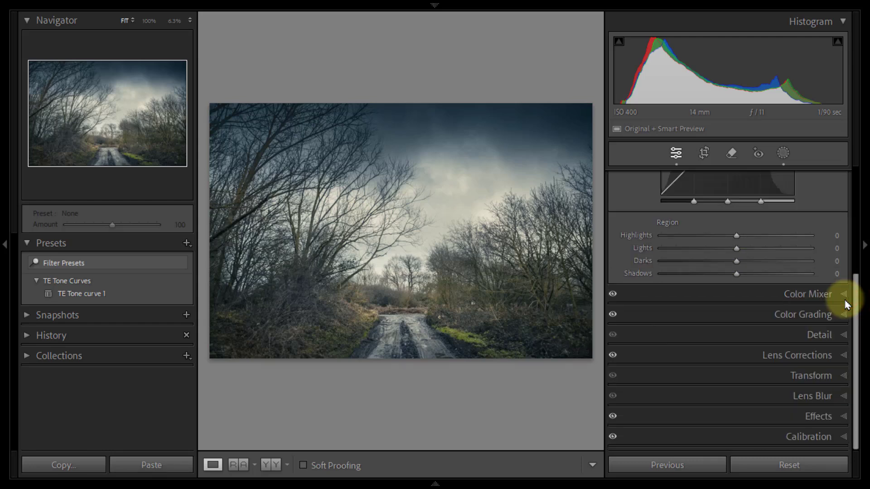
left_click_drag(853, 290, 866, 204)
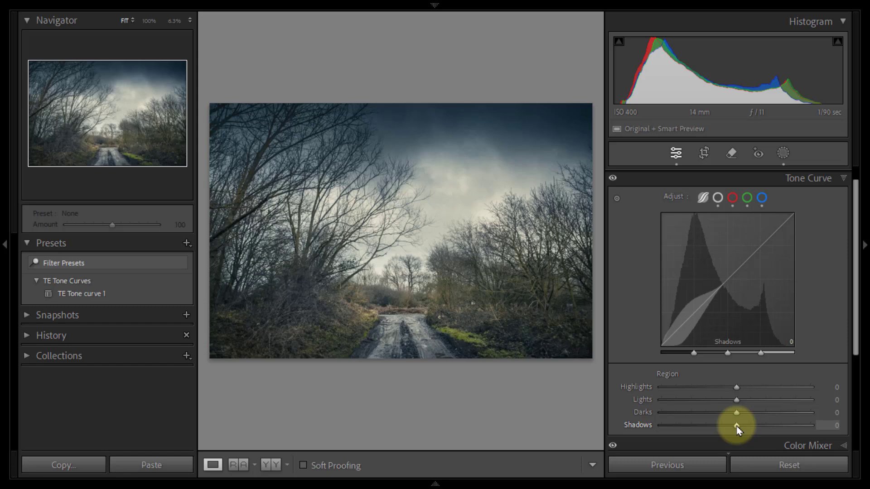
left_click_drag(737, 426, 755, 389)
Step: Raise the black point of the main point curve to Output 29, and collapse the adjustment settings
left_click(718, 198)
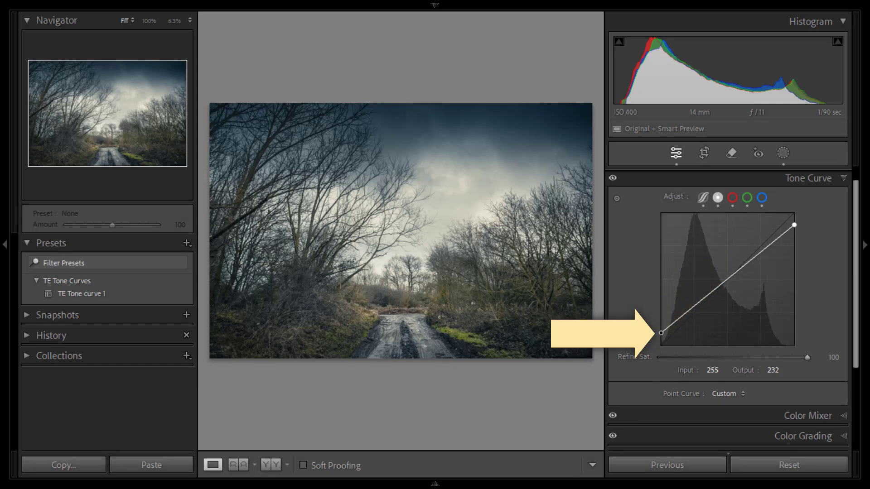
left_click(661, 333)
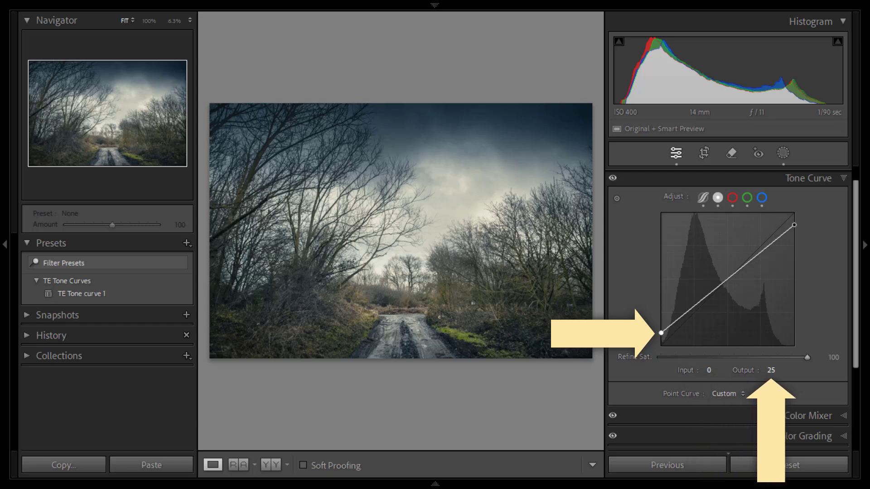
left_click(771, 370)
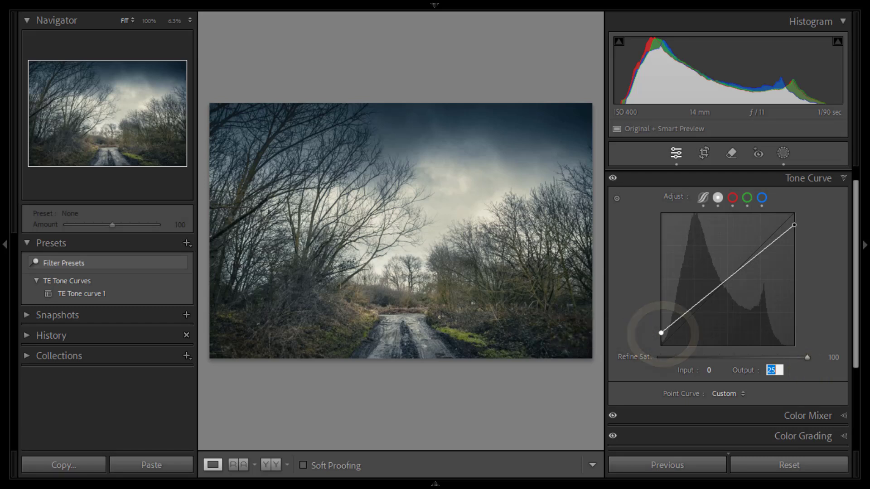
key("Up")
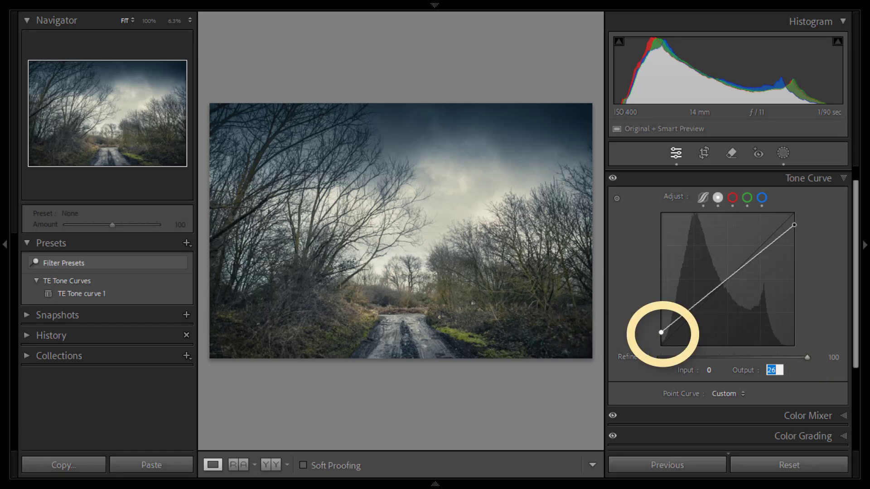
key("Up")
key("Up")
key("Up")
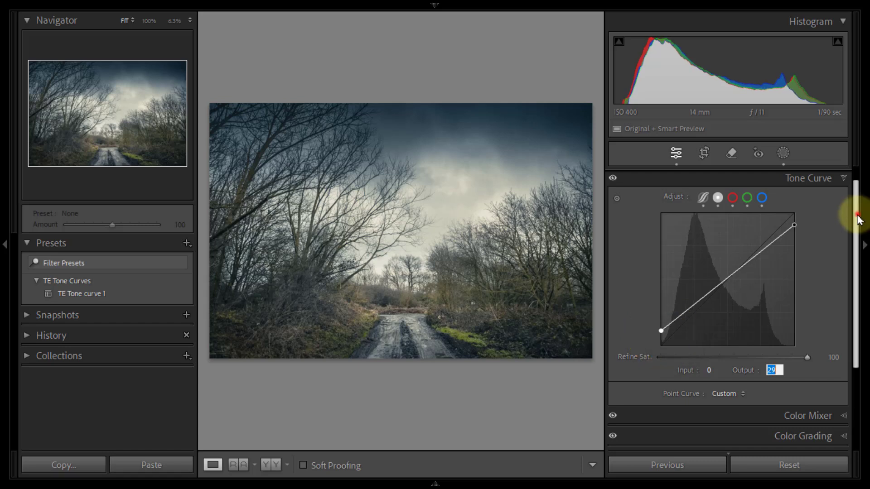
scroll(860, 220, "up", 1)
left_click(848, 199)
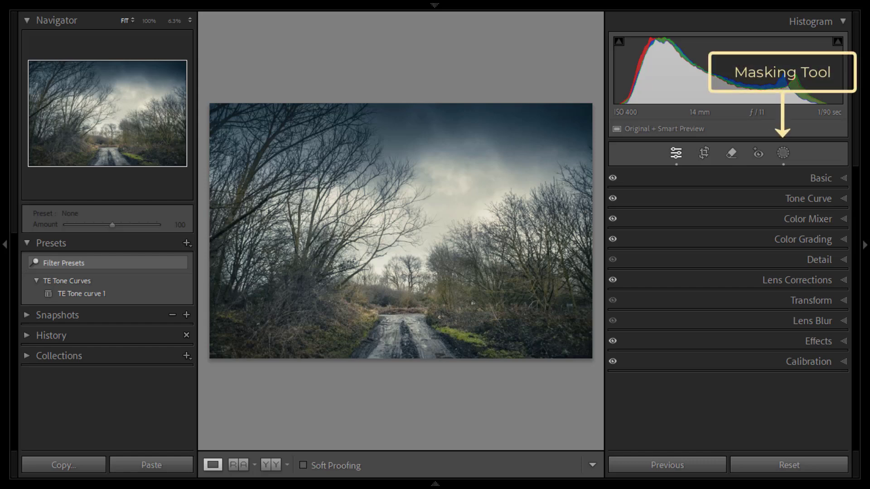
Step: Set the Exposure of the sky's linear gradient mask (Mask 1) to −2.44, and close masking
left_click(785, 154)
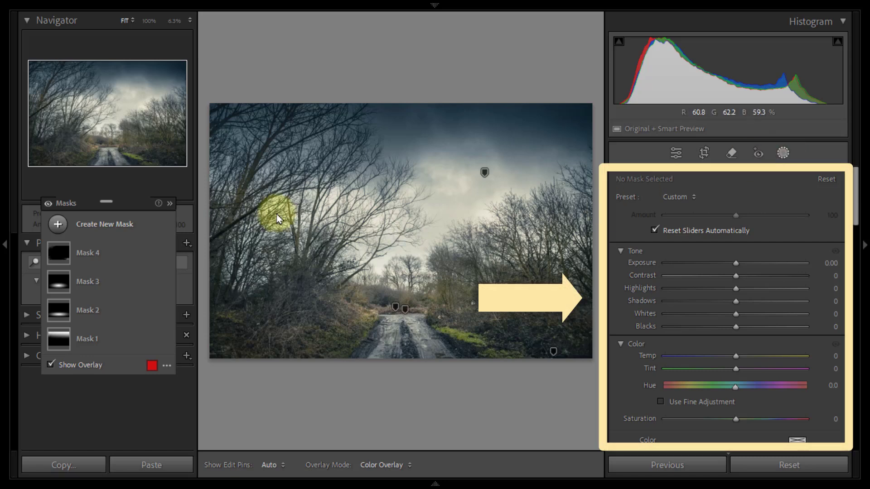
left_click_drag(132, 202, 129, 245)
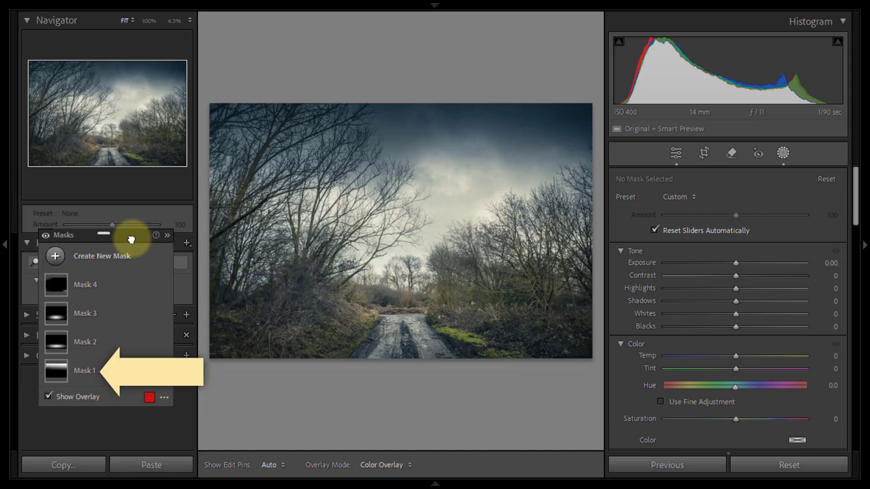
left_click(89, 376)
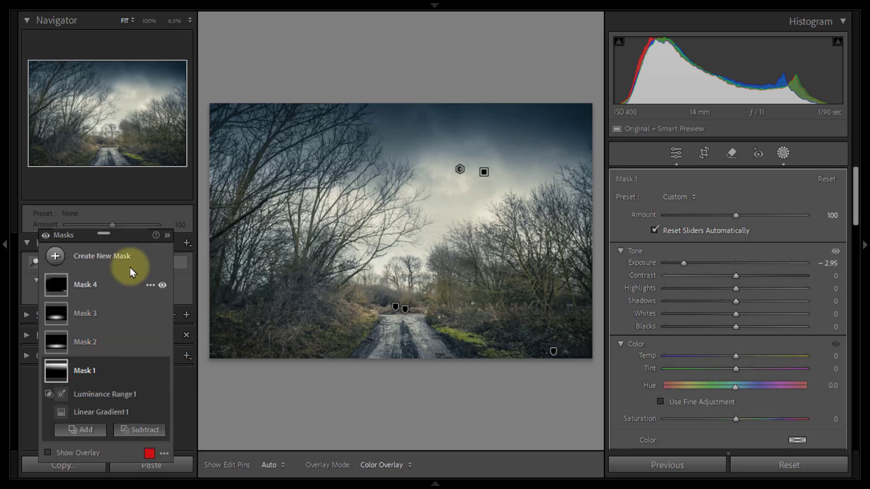
left_click_drag(130, 239, 137, 200)
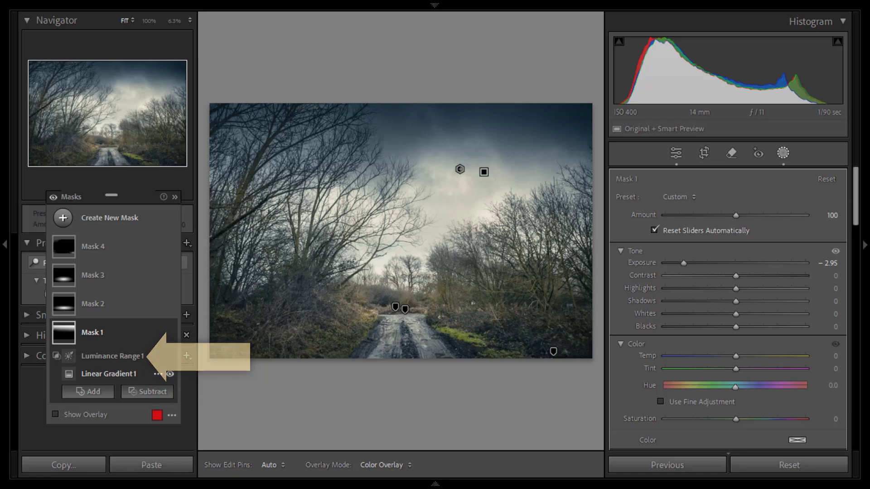
left_click(123, 375)
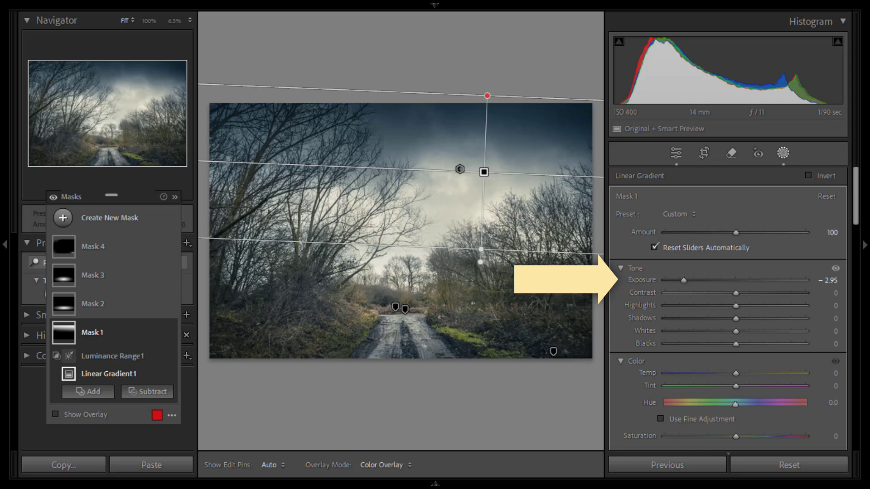
left_click(684, 281)
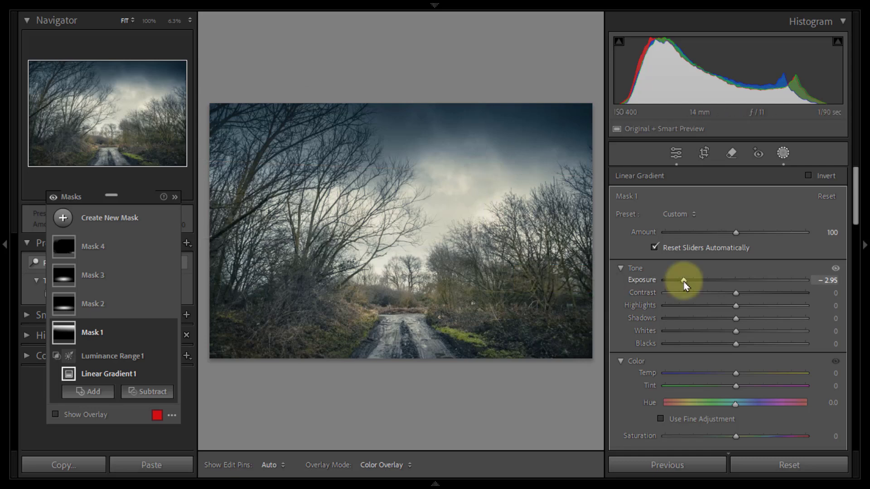
left_click_drag(684, 281, 693, 284)
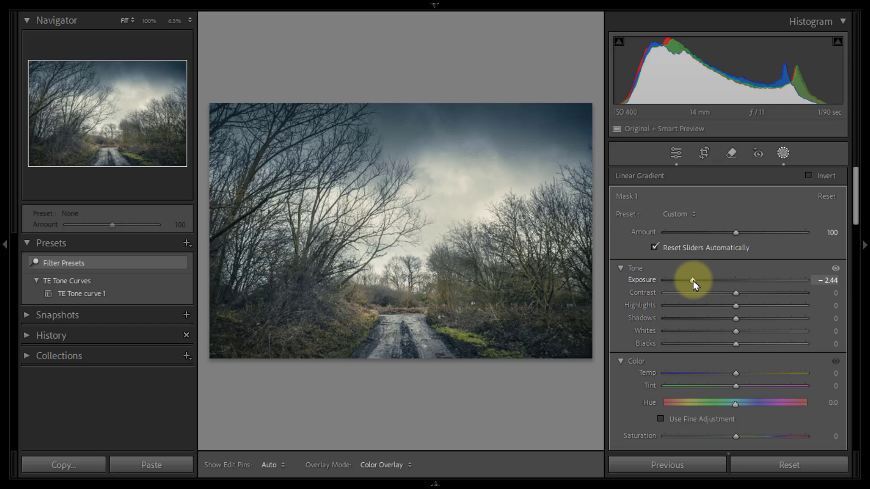
left_click(784, 153)
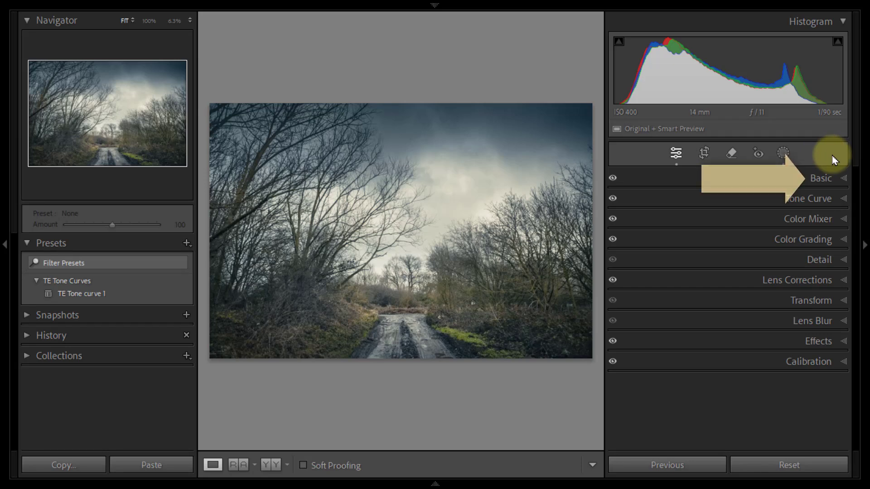
left_click(844, 178)
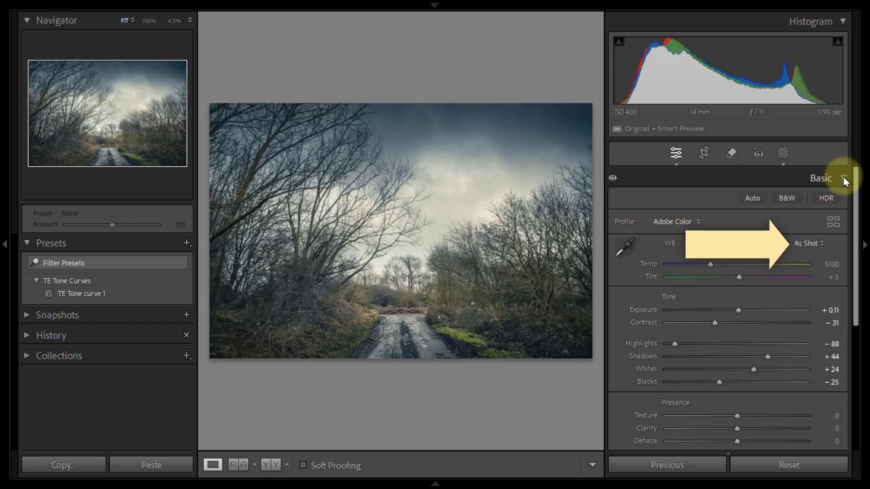
left_click(843, 179)
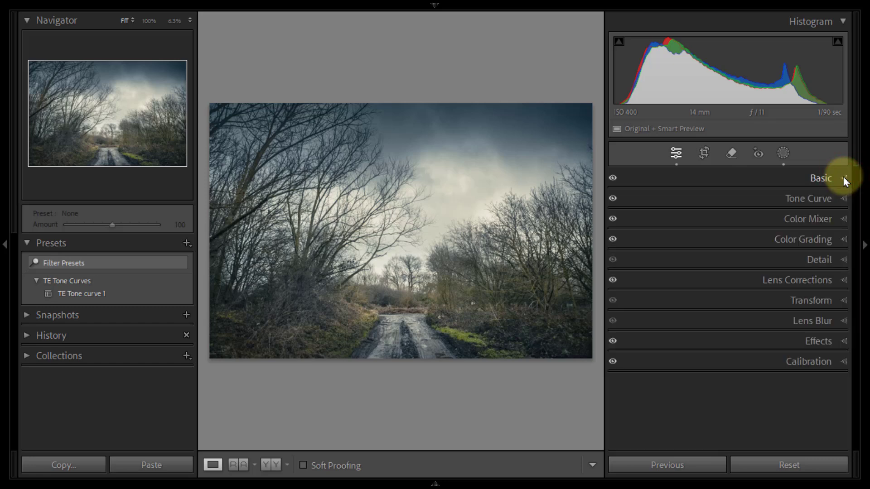